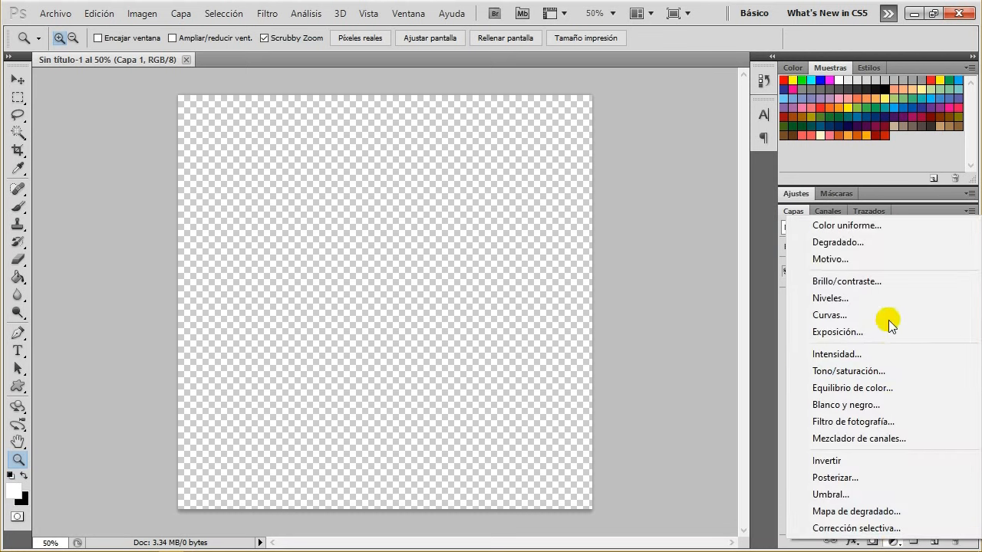
Add a gradient fill layer and base it on the Color frontal/color de fondo preset
click(844, 222)
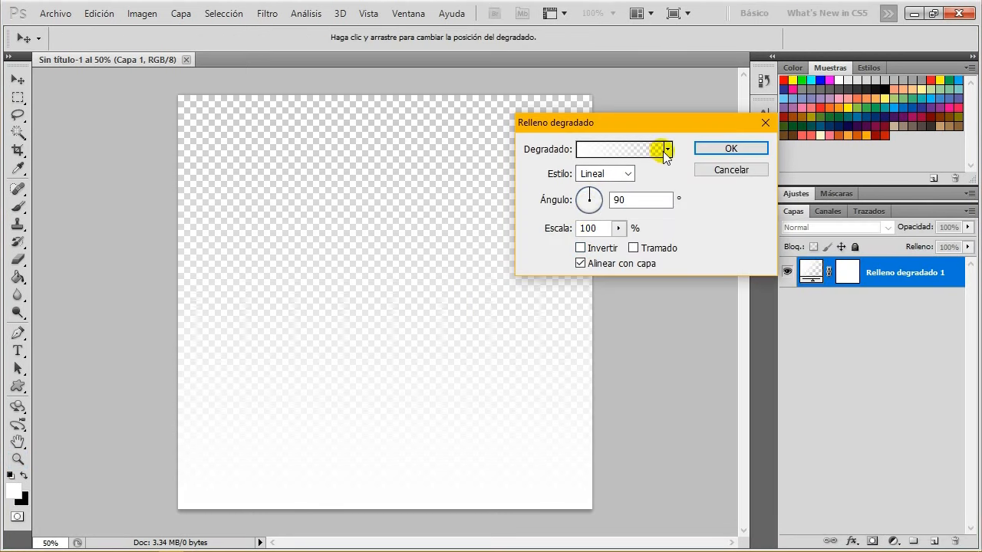
click(668, 149)
click(668, 148)
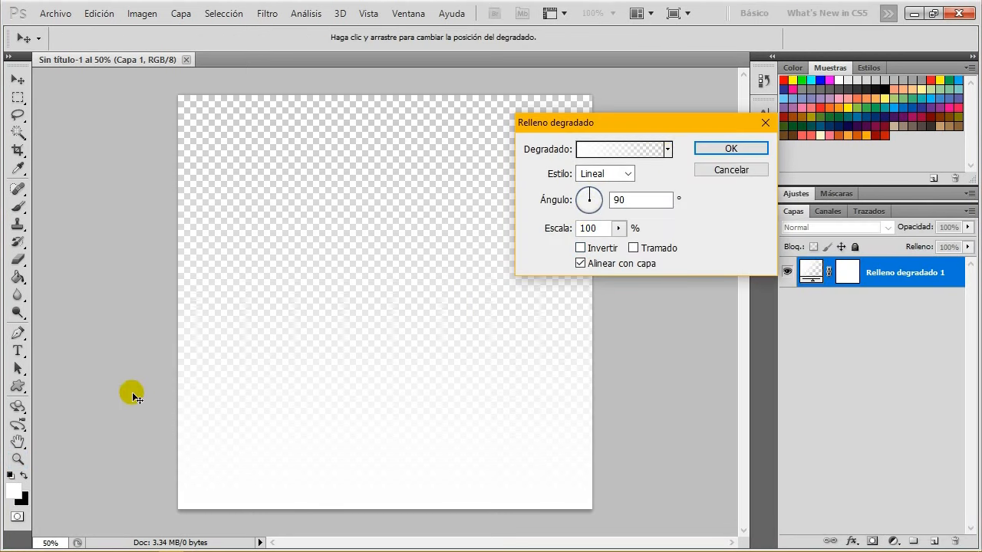
click(602, 149)
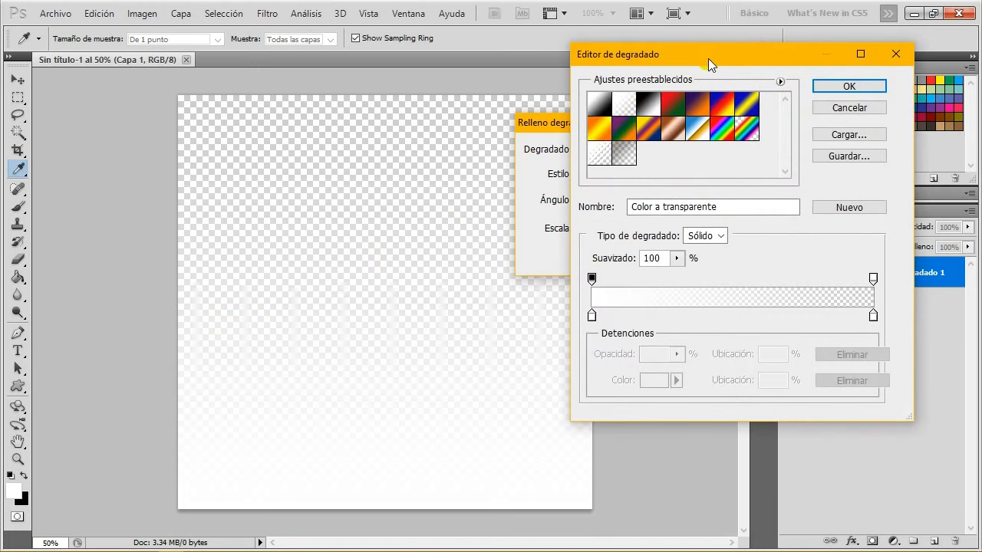
drag(708, 58, 373, 159)
click(261, 203)
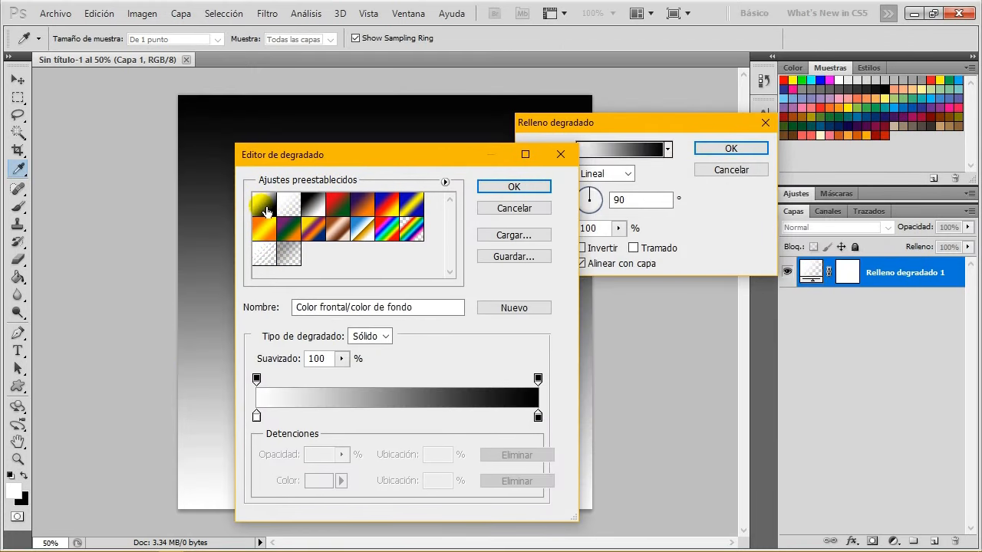
Set the gradient's starting color stop to dark orange, ce5305
click(256, 415)
double_click(257, 415)
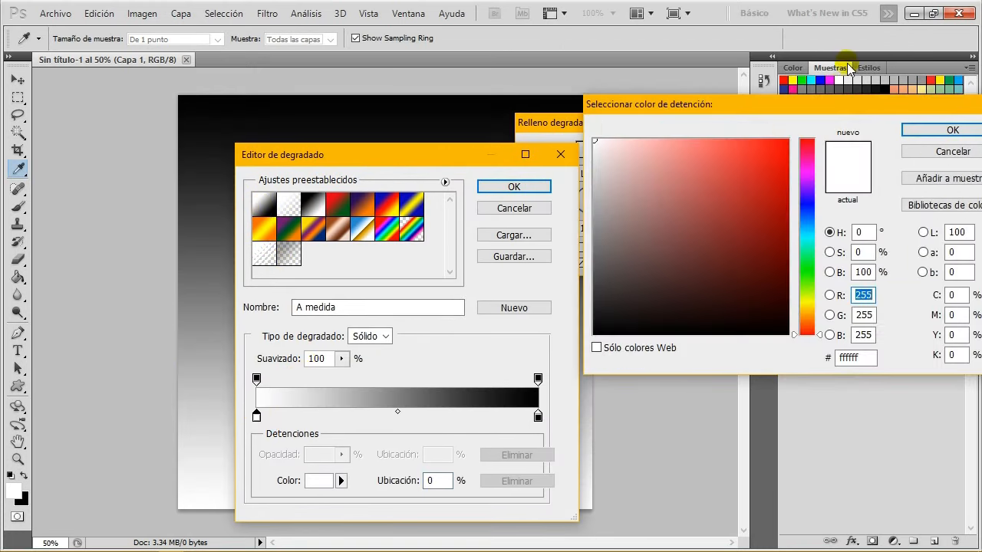
drag(854, 115, 377, 115)
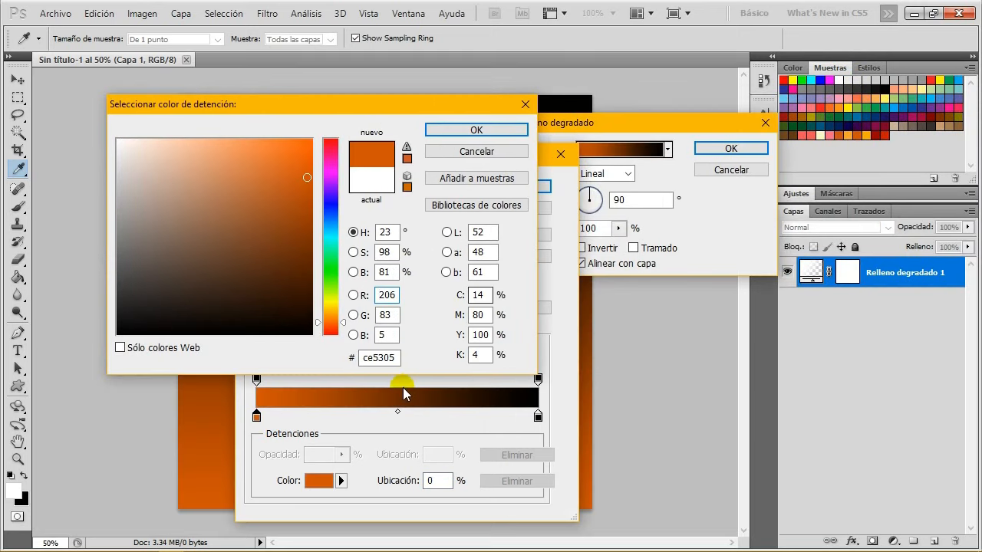
drag(398, 359, 362, 376)
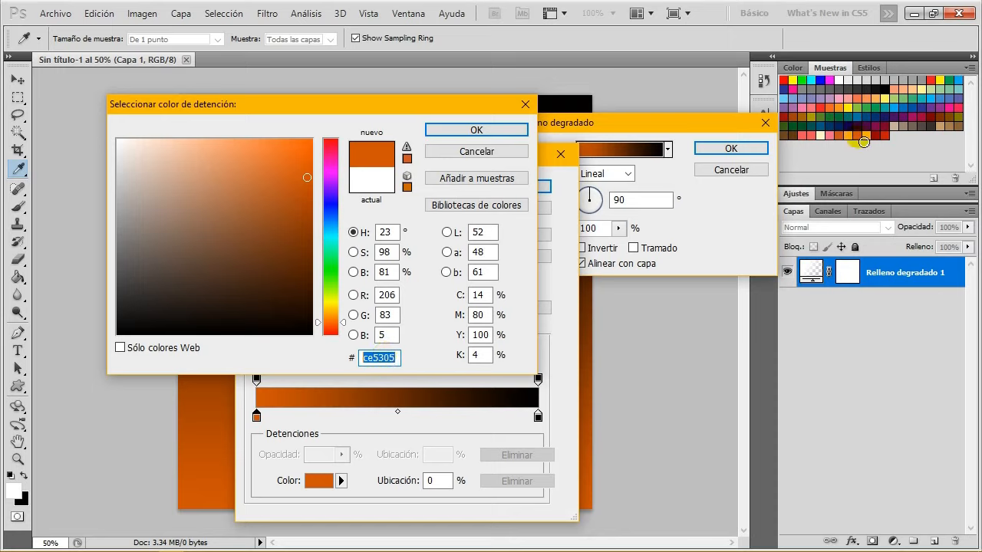
drag(400, 359, 320, 359)
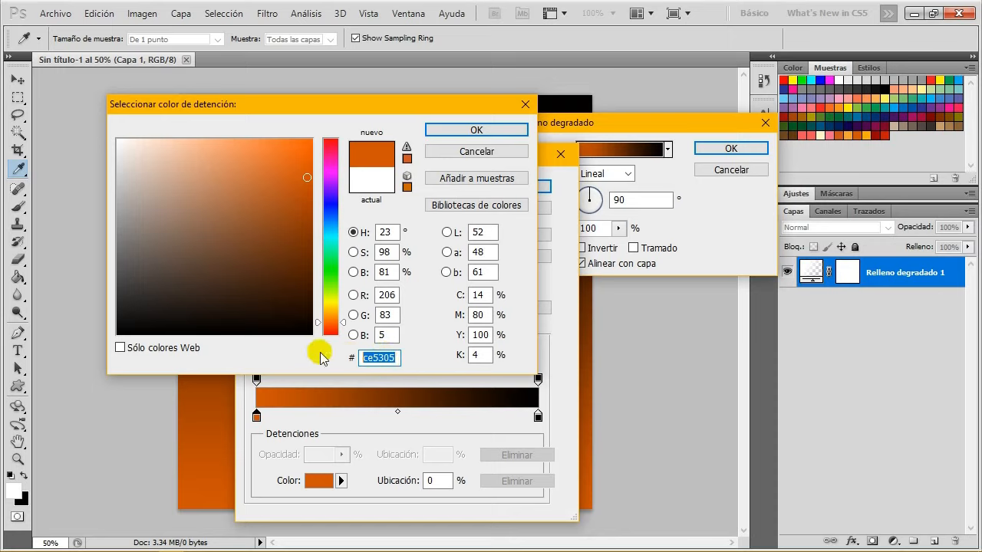
click(475, 129)
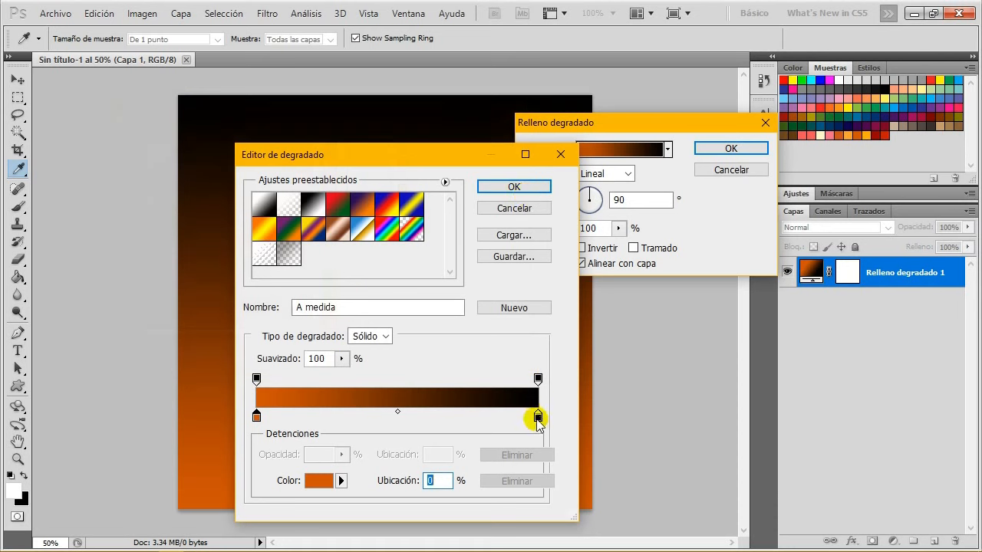
Set the gradient's ending color stop to yellow-orange, fcad0b, and accept the edited gradient
double_click(538, 418)
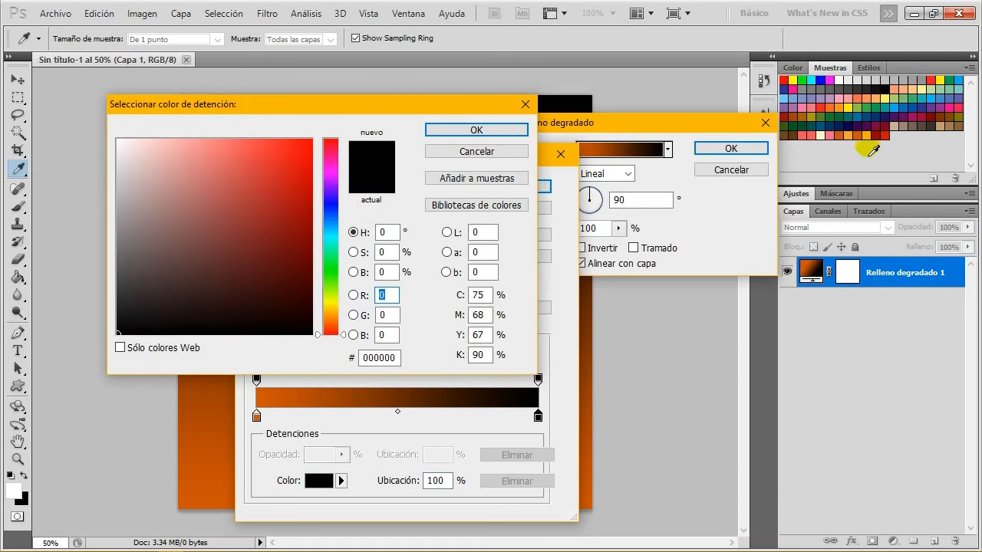
click(867, 138)
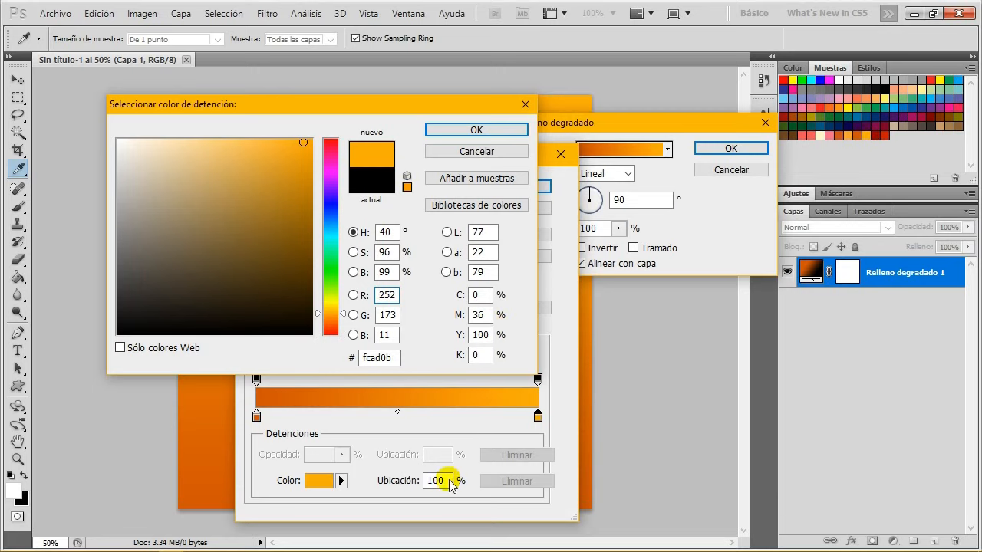
double_click(387, 358)
click(389, 356)
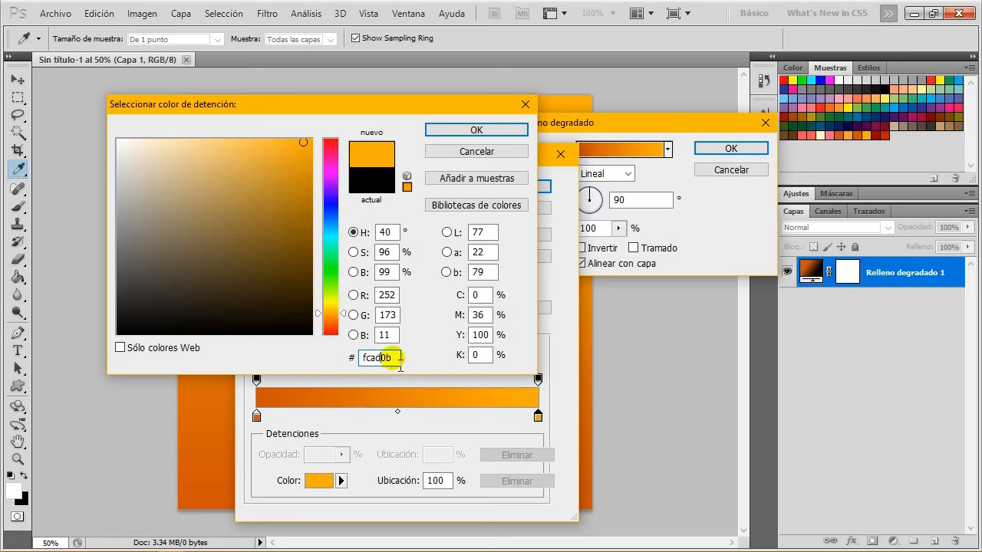
click(497, 130)
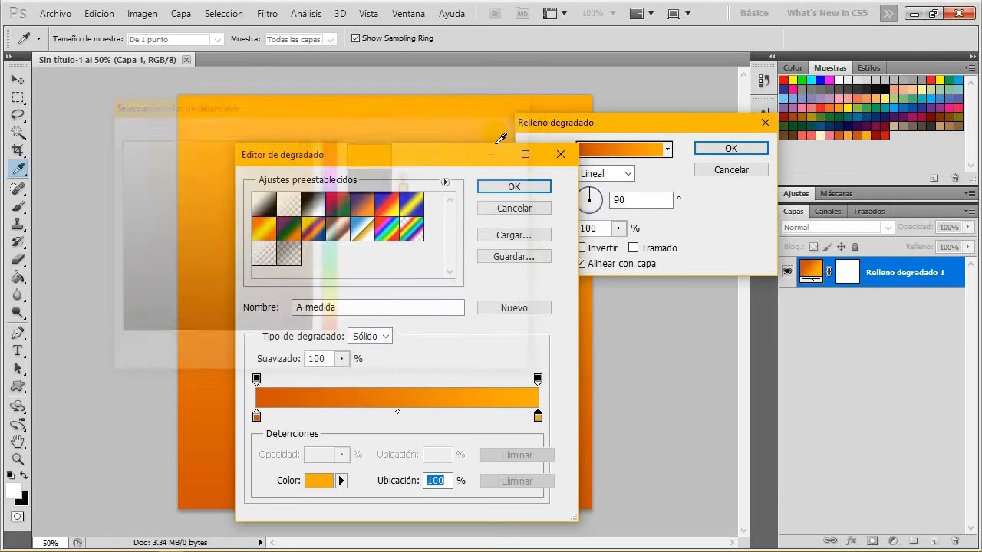
click(512, 185)
Make the gradient fill Radial and inverted, with an angle of 55°
click(626, 174)
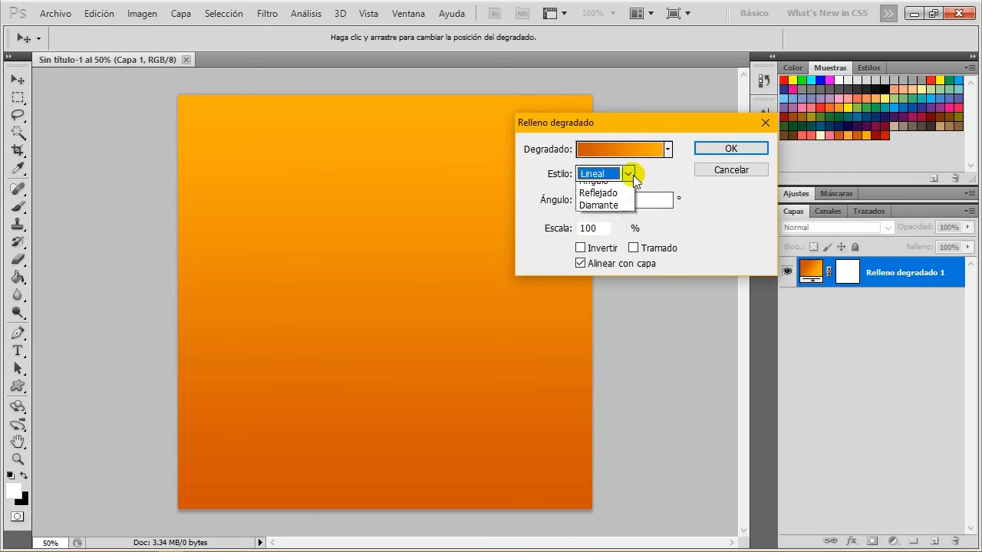
click(591, 198)
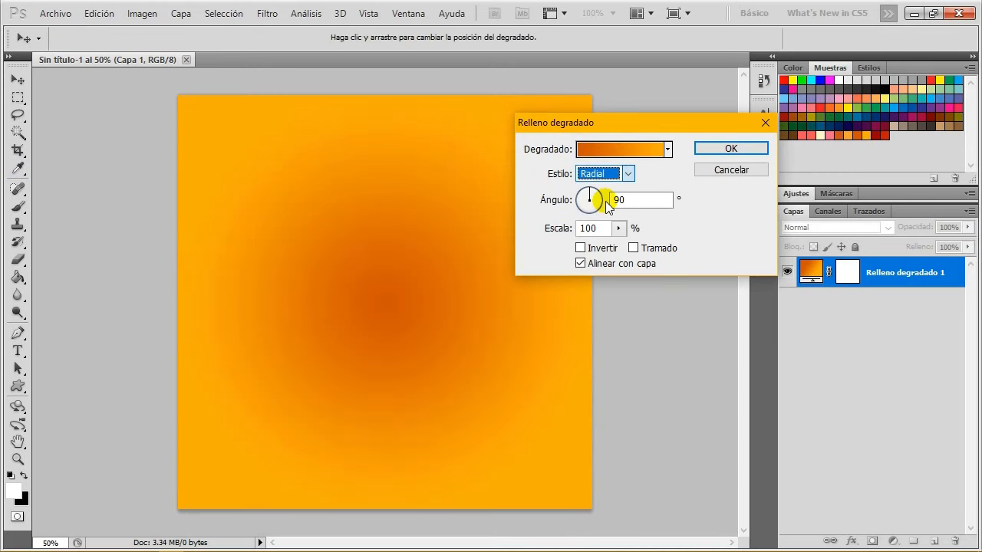
click(581, 247)
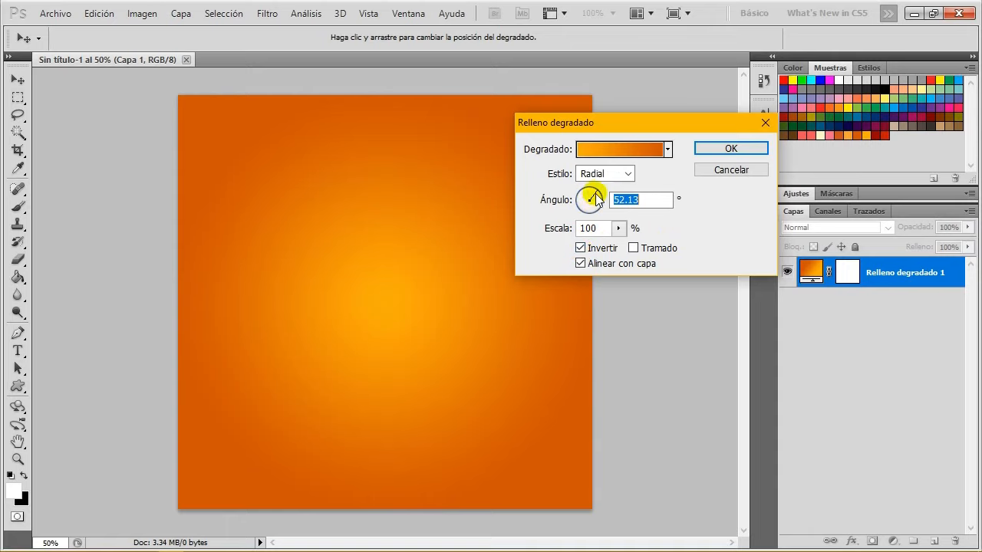
click(595, 193)
drag(672, 129, 717, 124)
drag(705, 200, 618, 201)
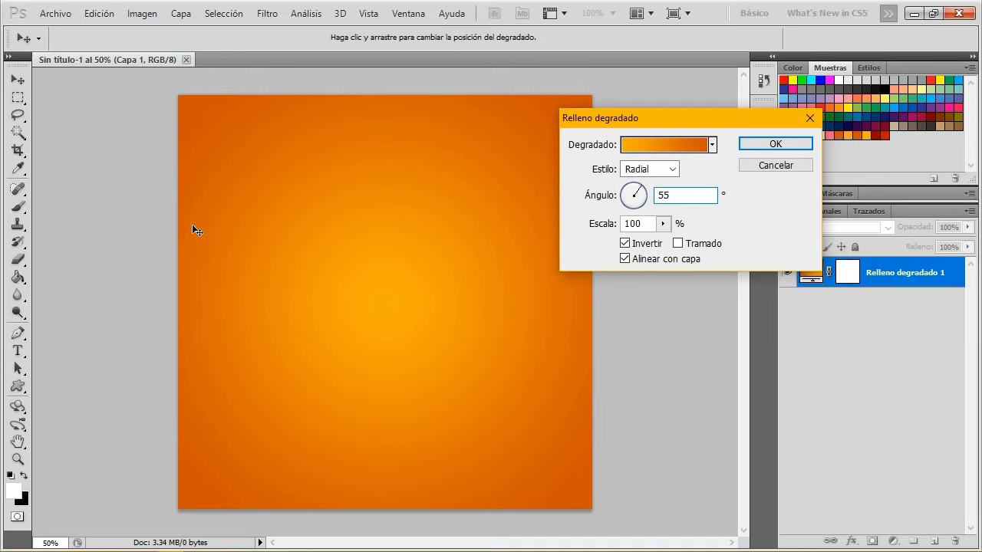
Shift the gradient's bright center up and slightly left on the canvas, scale it to 105%, and apply the fill
drag(388, 321, 377, 281)
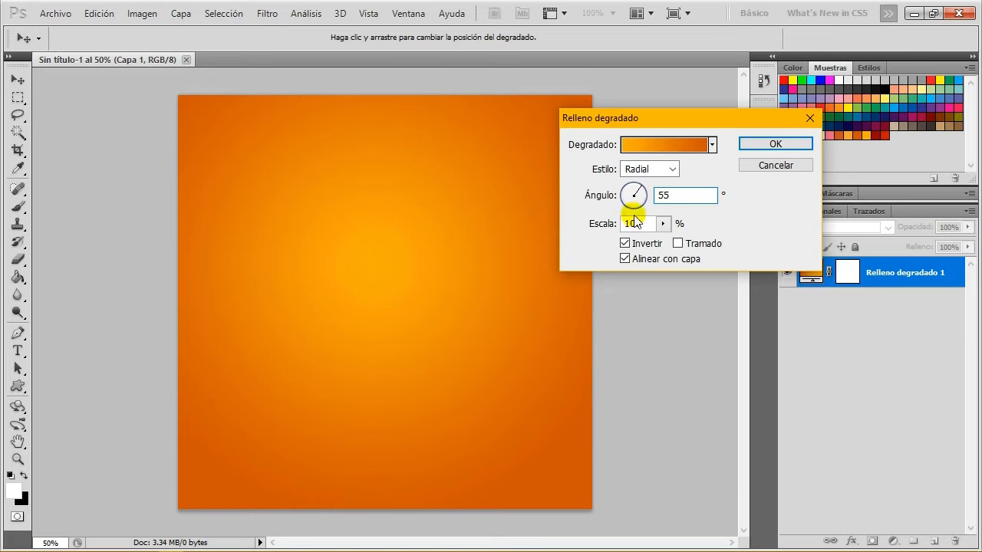
drag(663, 224, 667, 244)
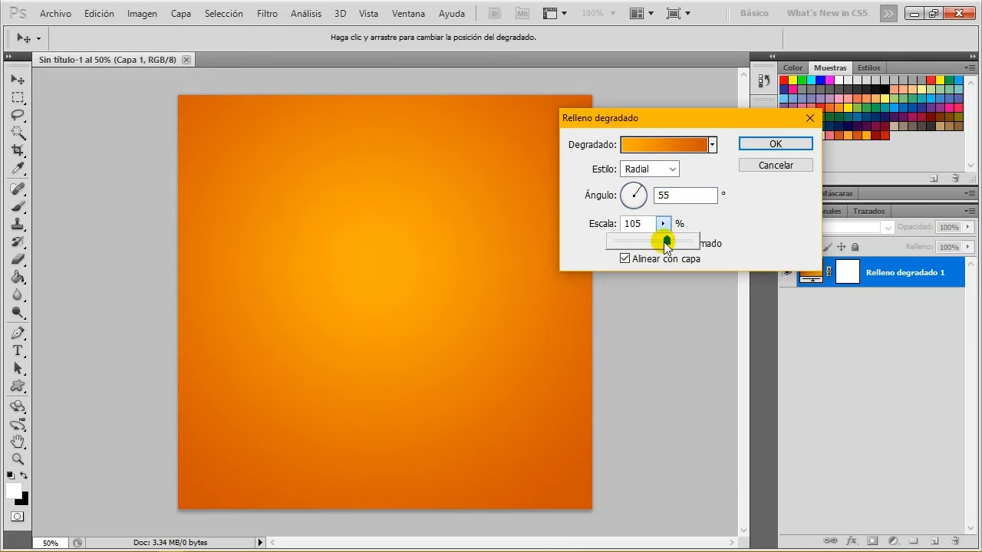
click(430, 289)
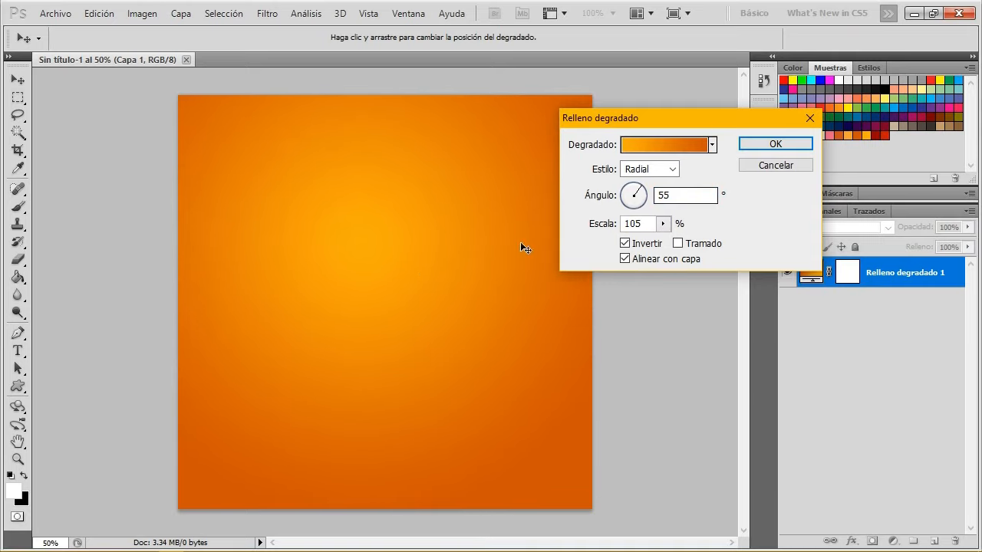
click(791, 144)
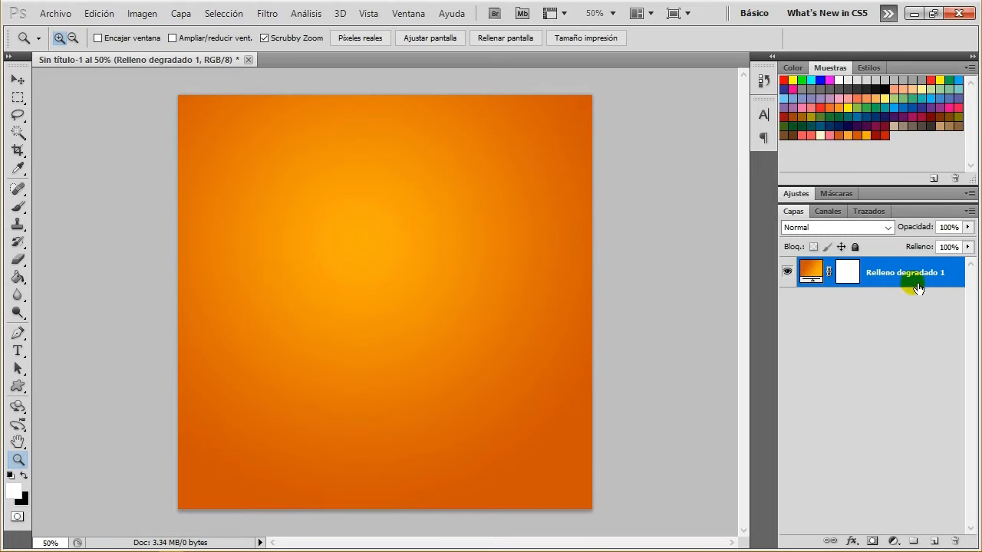
Activate the Custom Shape tool and load the shape file onda 1.csh into the shape presets
click(18, 386)
drag(18, 386, 79, 460)
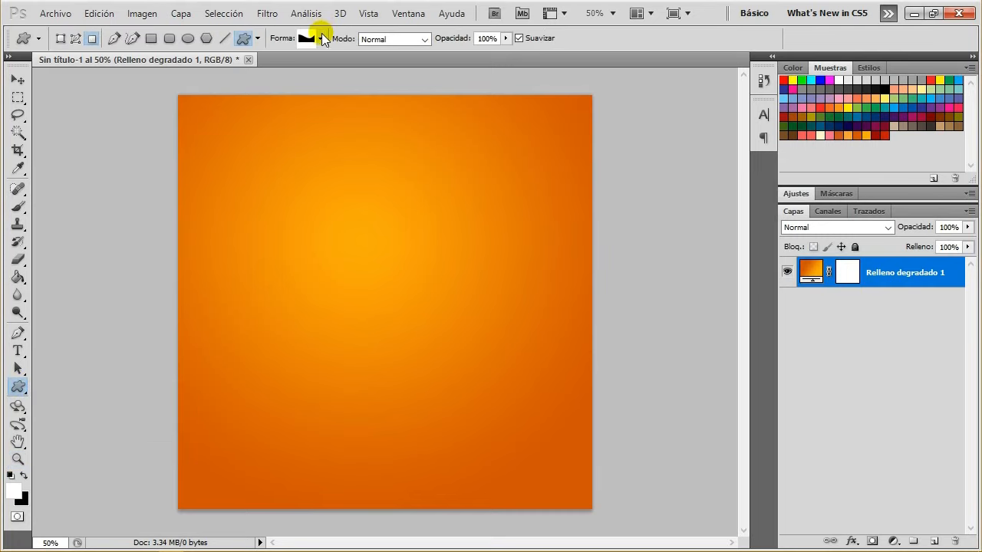
click(320, 39)
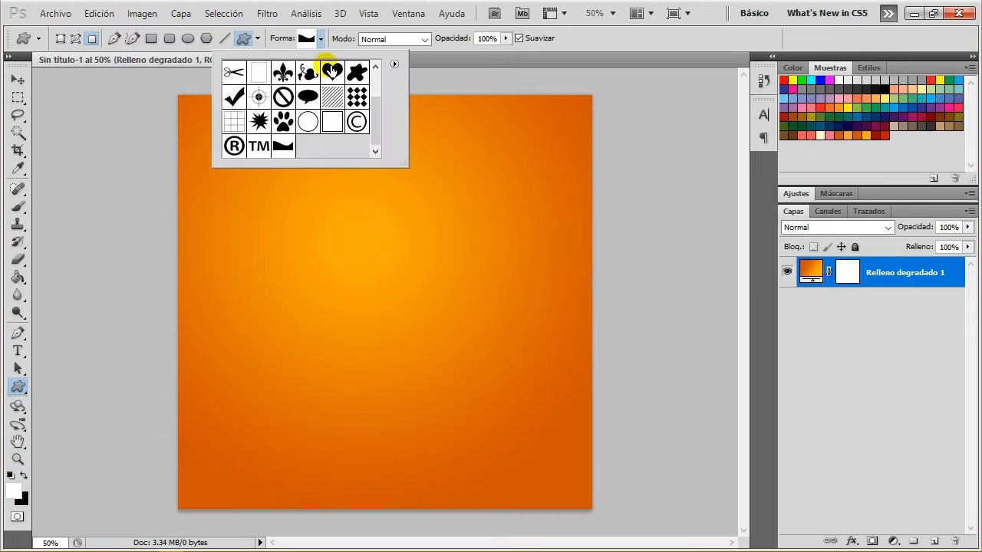
double_click(290, 153)
click(320, 38)
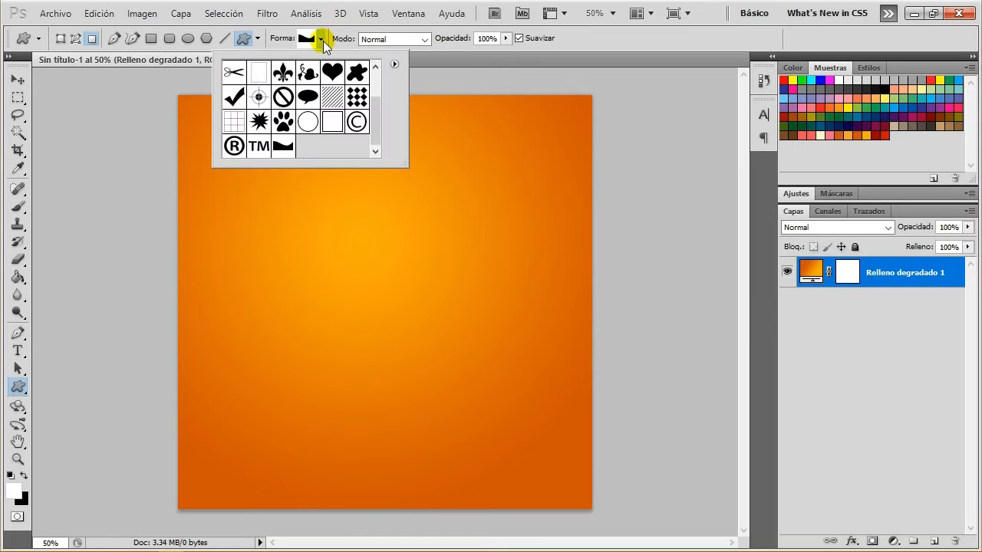
click(394, 64)
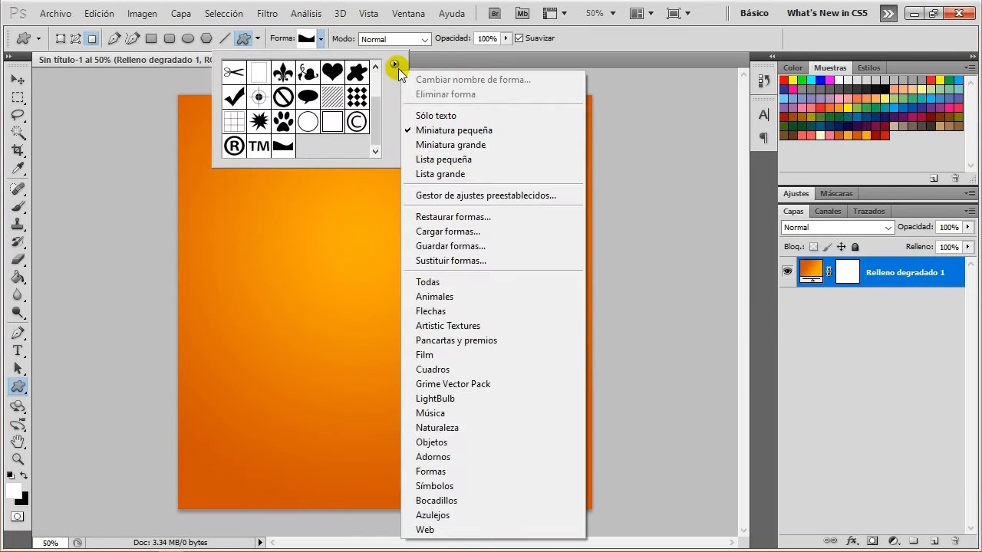
click(482, 239)
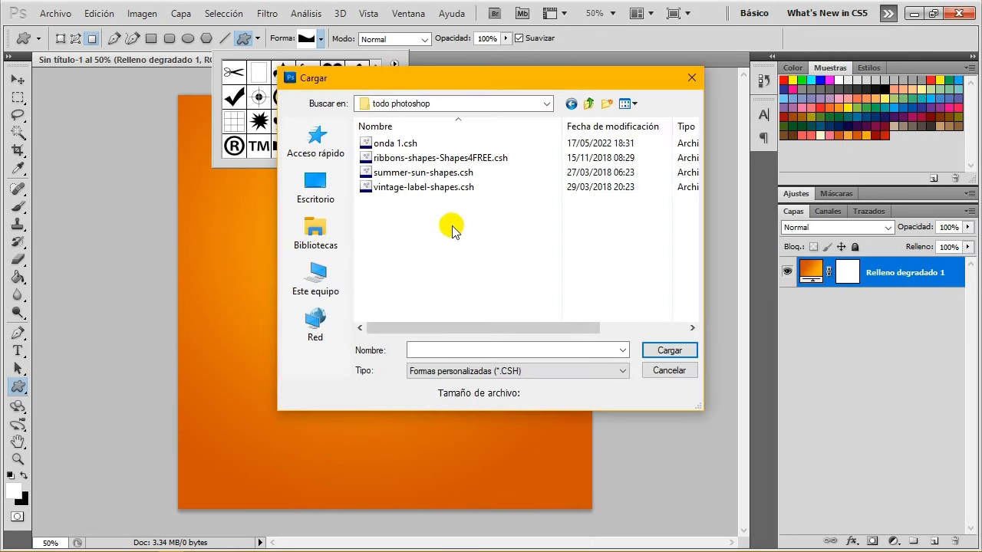
click(404, 142)
click(658, 350)
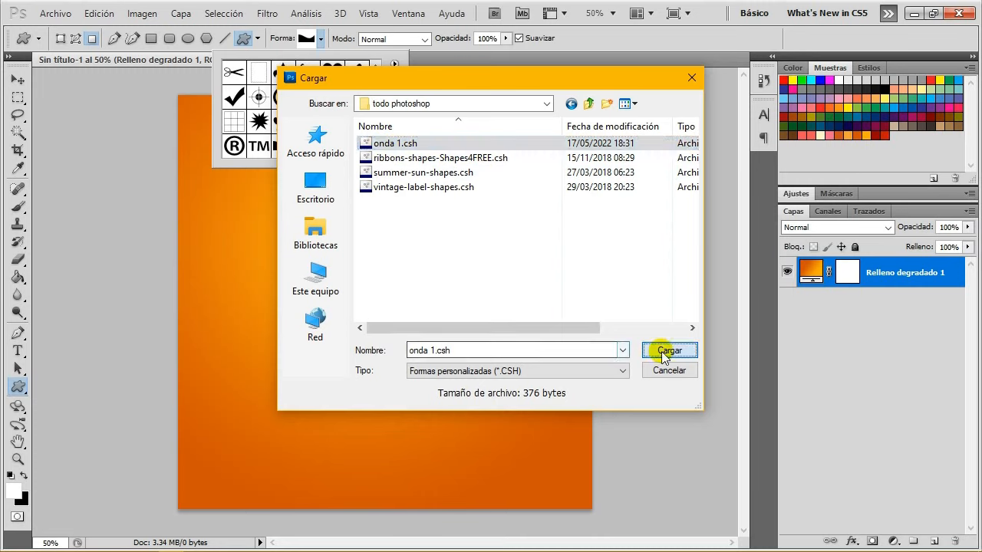
click(308, 121)
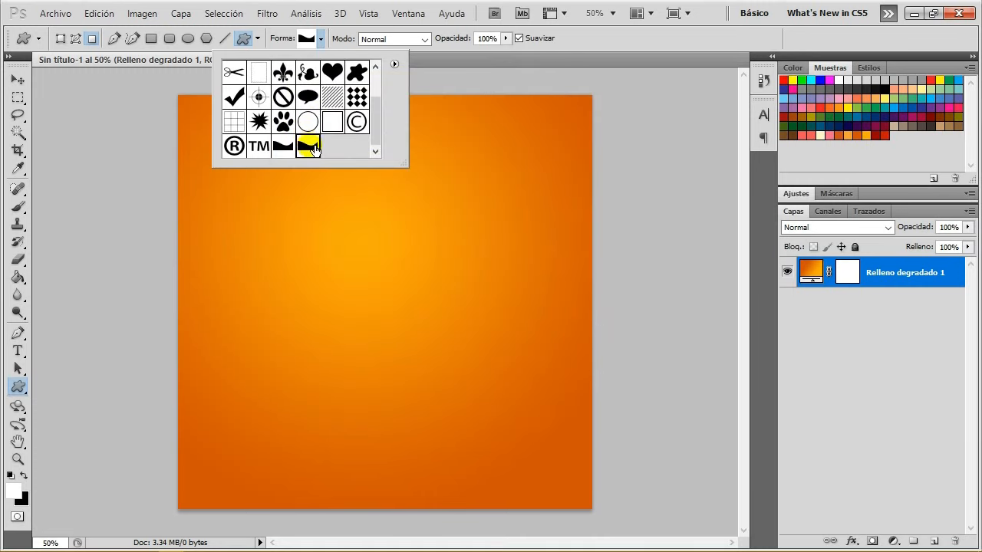
click(649, 74)
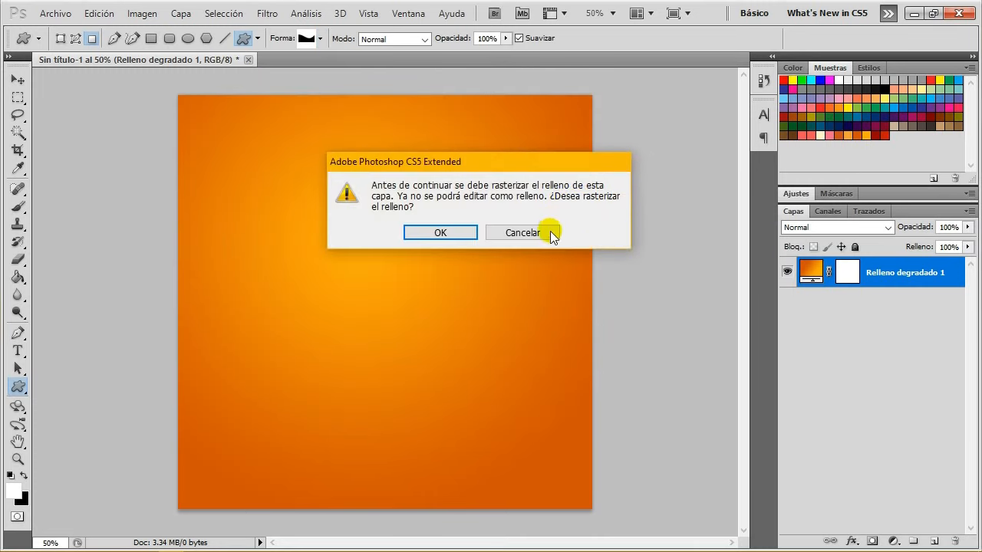
click(551, 234)
click(499, 231)
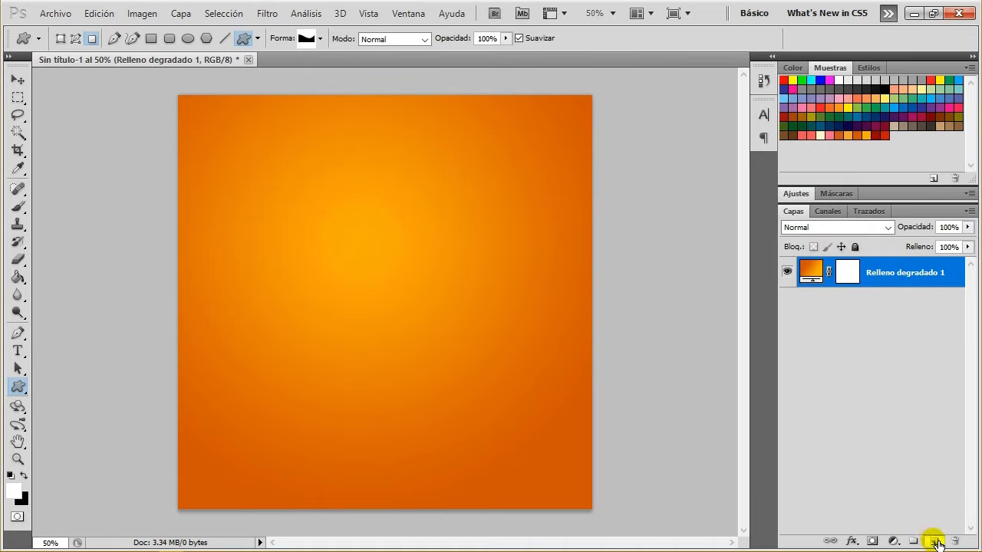
Create a new layer and draw the loaded wave as a white pixel-filled shape across the full width of the canvas's lower part
click(935, 542)
click(321, 39)
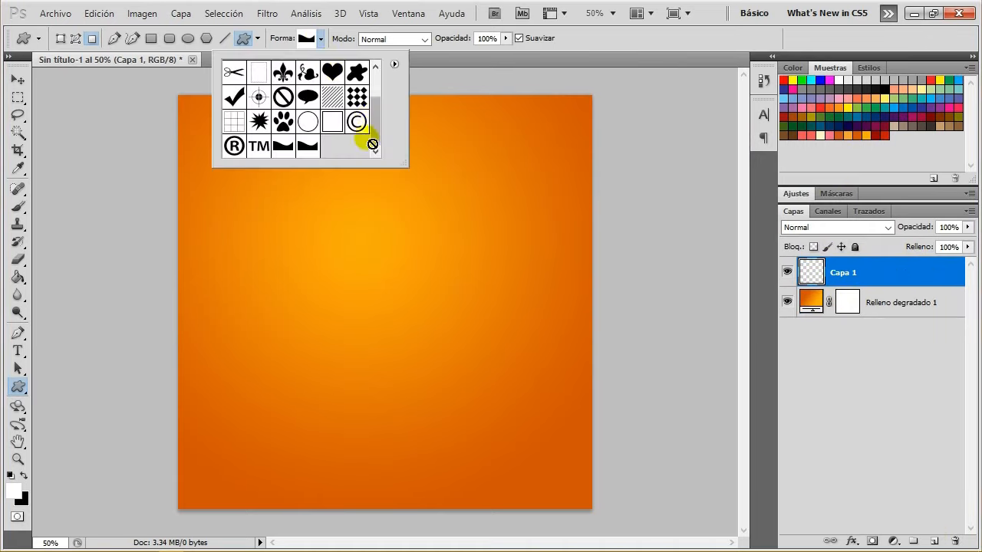
double_click(320, 151)
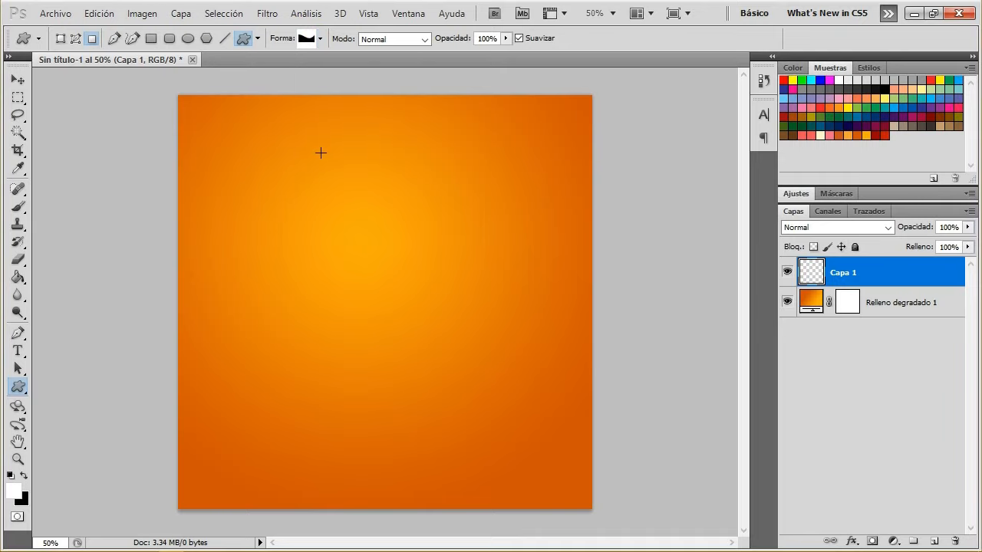
click(92, 39)
scroll(381, 271, down, 1)
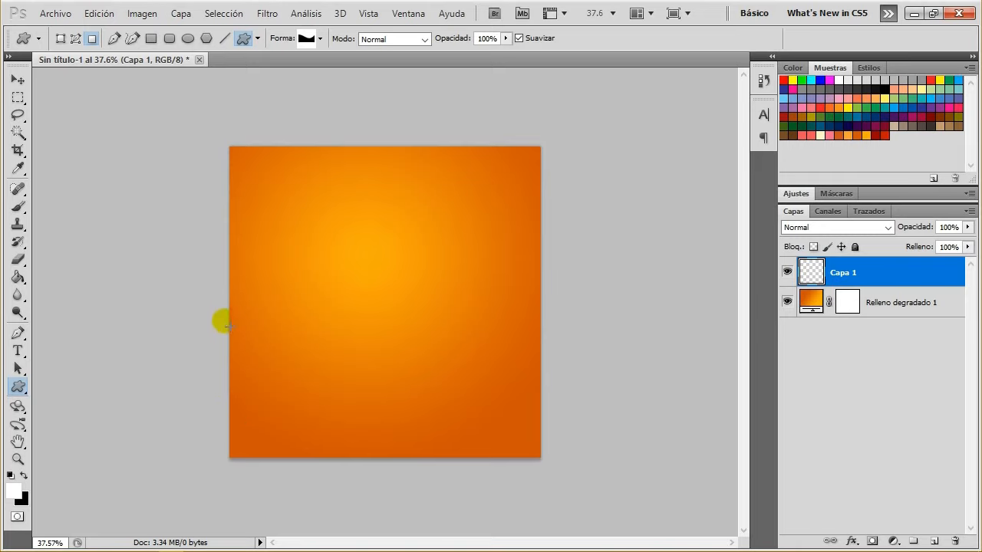
drag(348, 461, 548, 542)
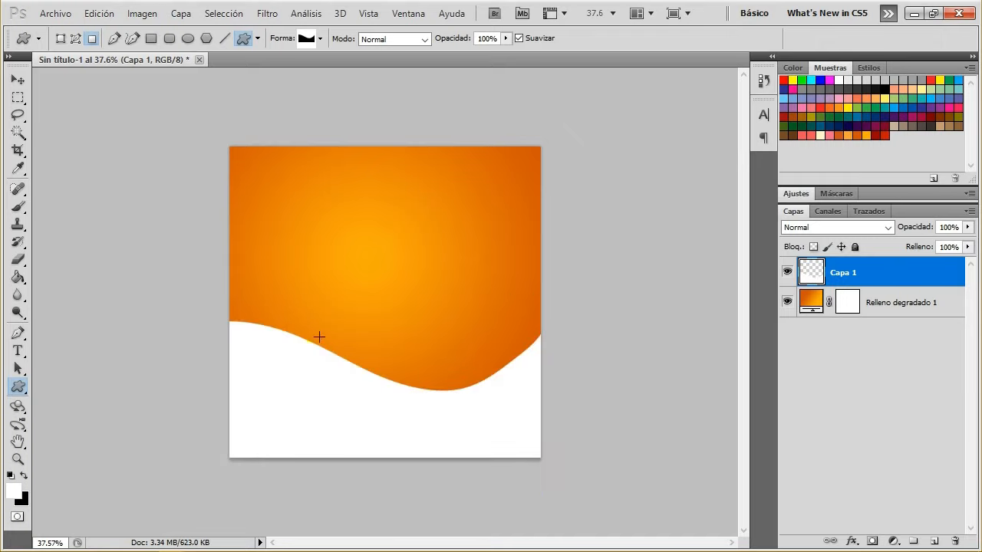
click(919, 274)
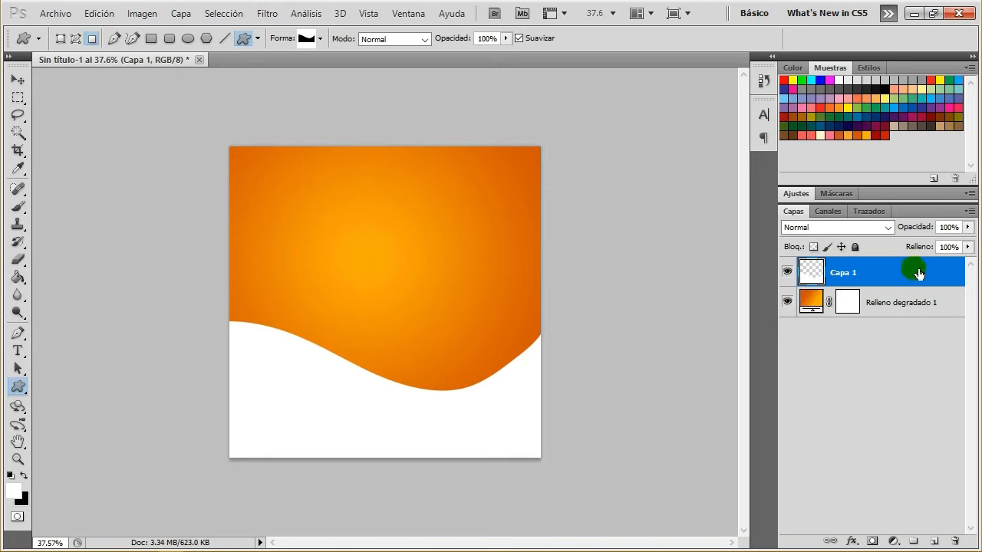
right_click(919, 273)
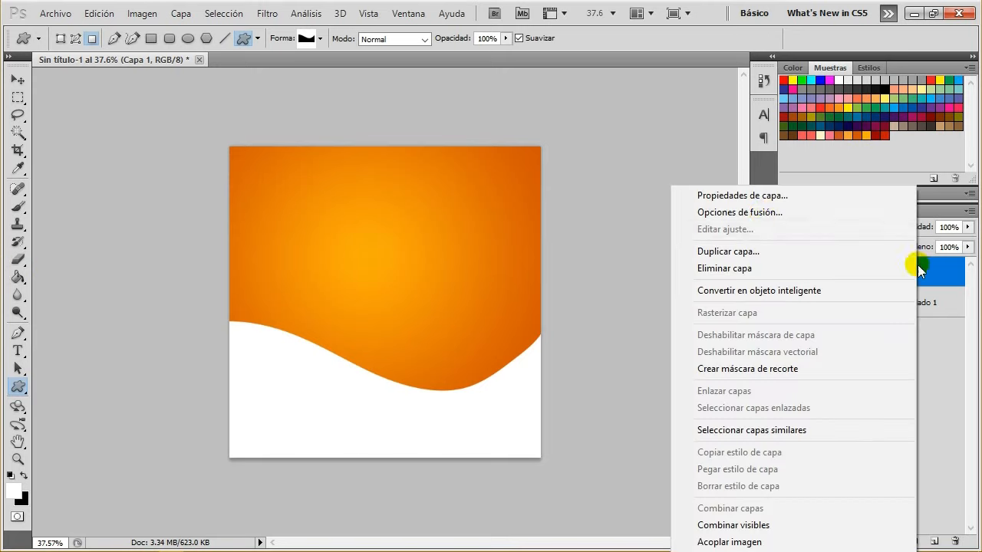
click(746, 214)
key(h)
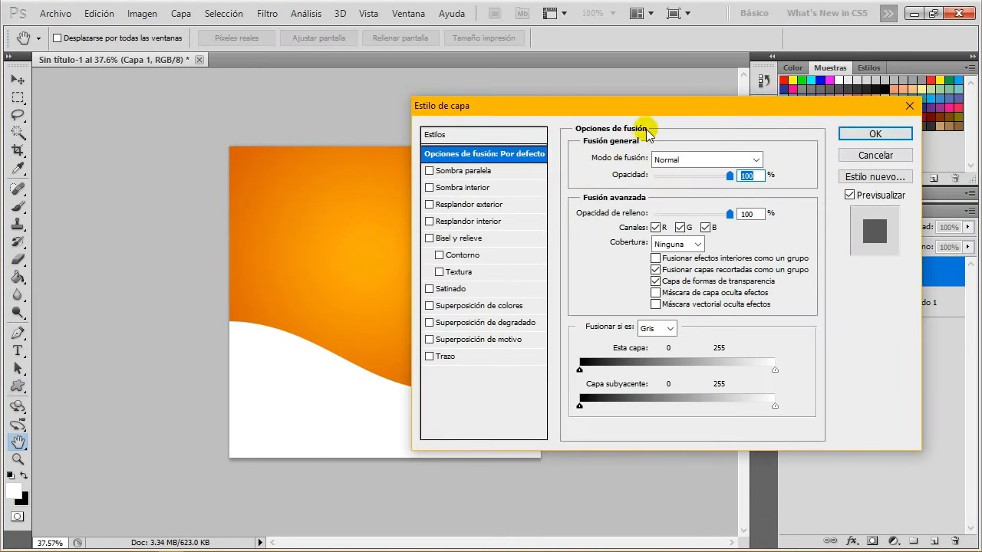
drag(666, 106, 703, 103)
click(762, 99)
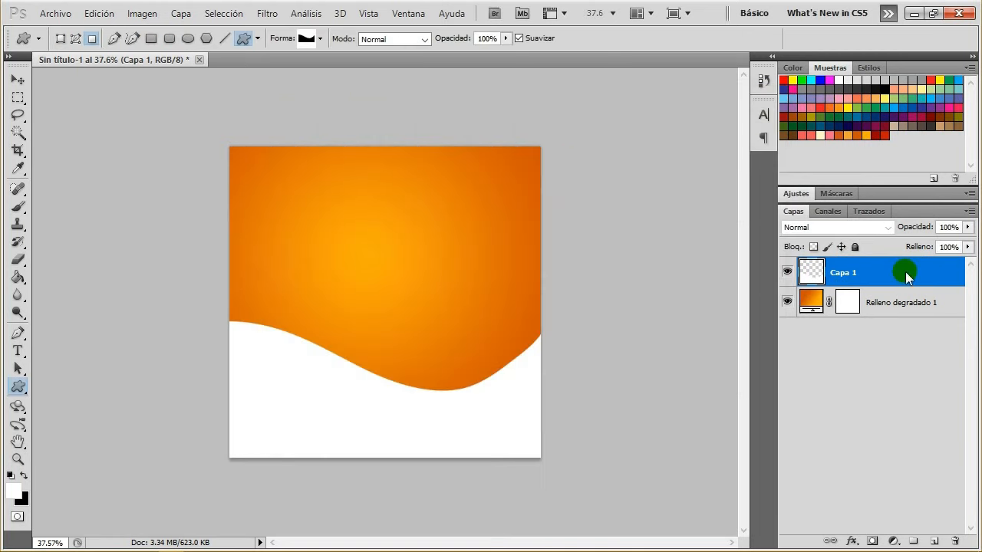
Add a Gradient Overlay (Superposición de degradado) effect to the wave layer Capa 1
right_click(905, 276)
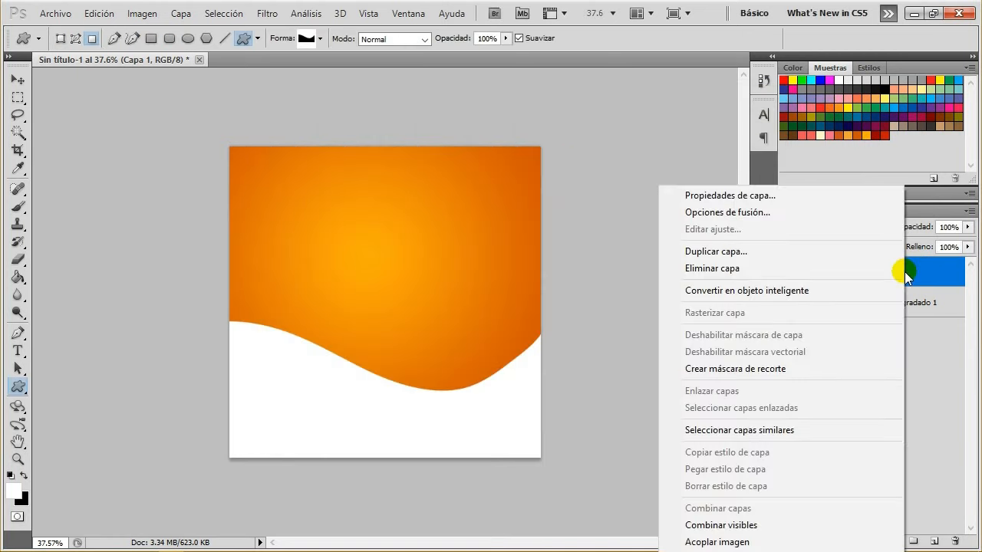
click(726, 213)
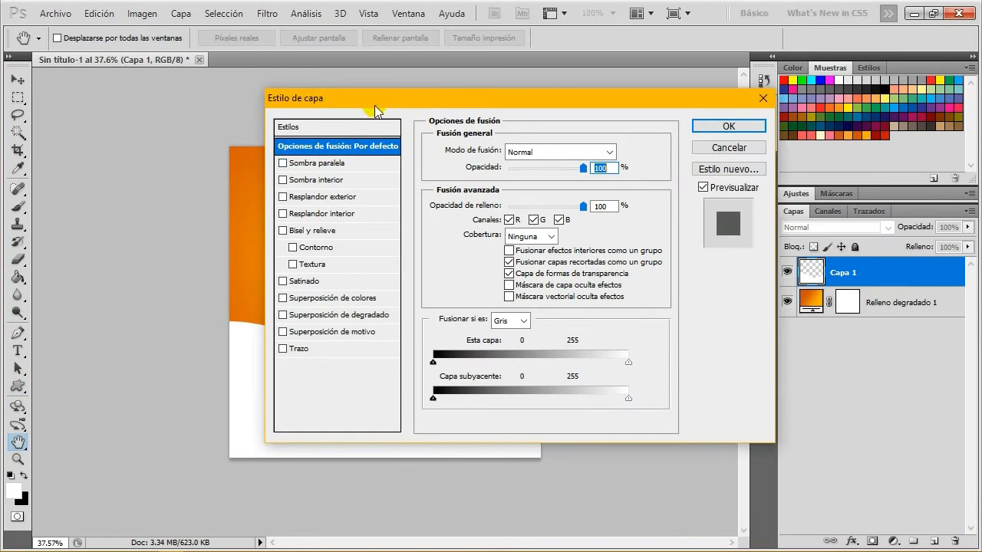
drag(381, 97, 408, 98)
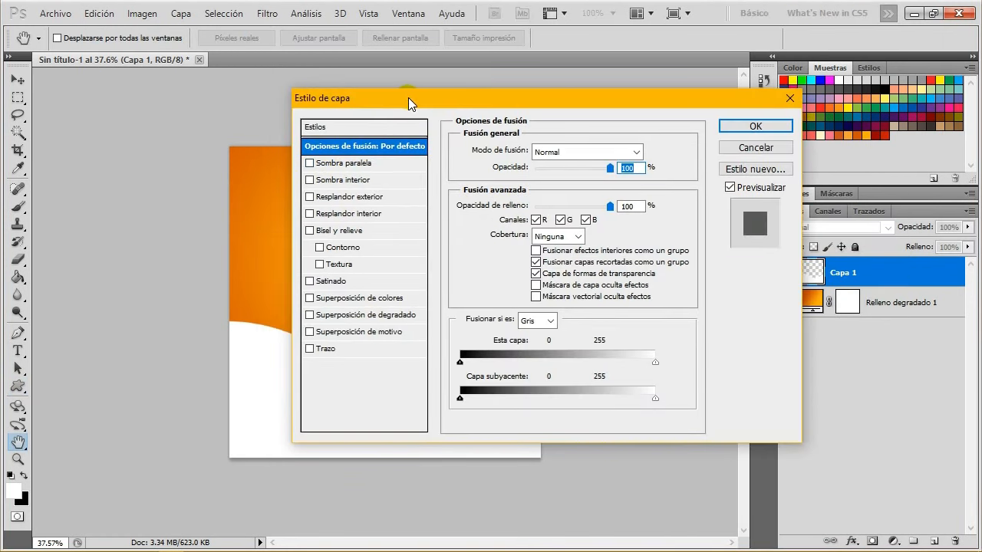
click(309, 314)
click(353, 314)
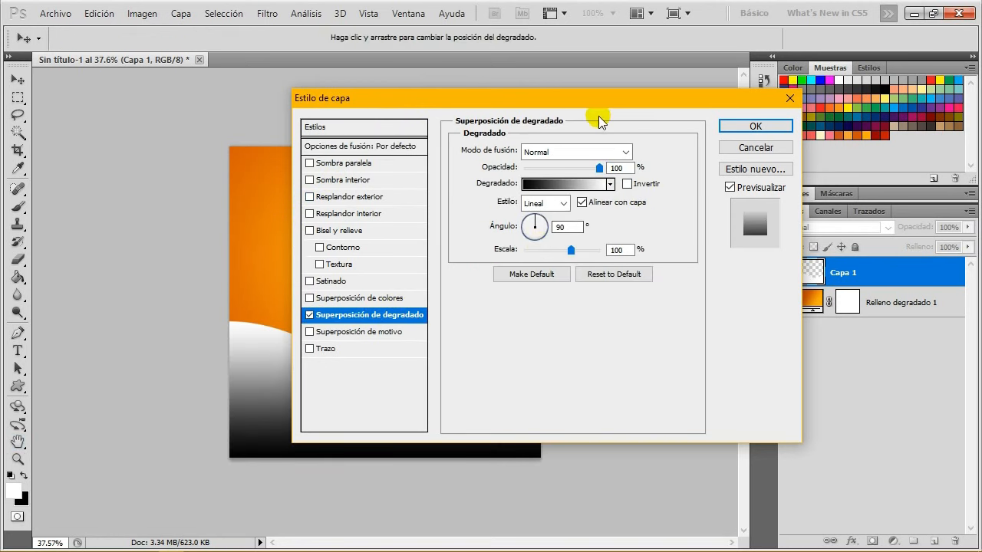
drag(597, 102, 607, 100)
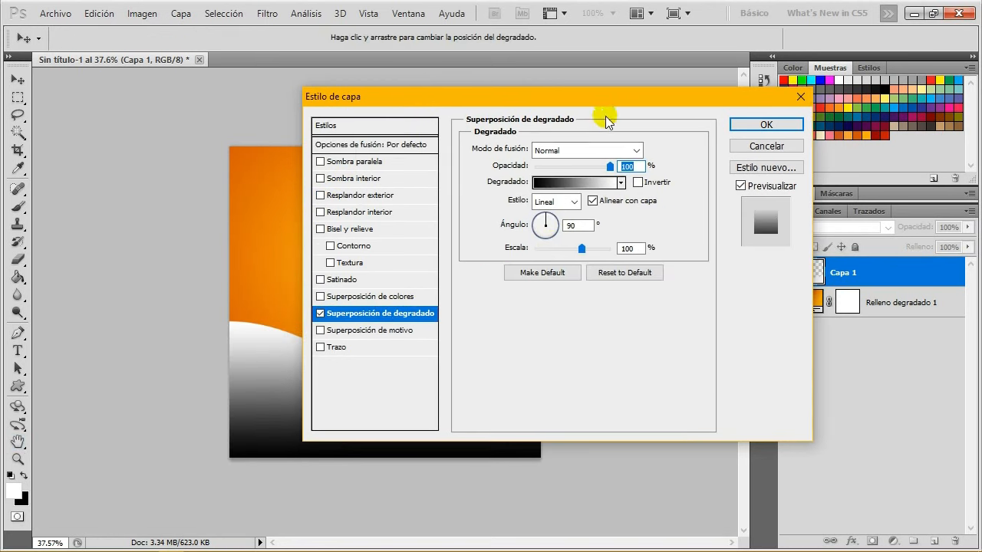
Set the overlay gradient's black stop to the dark red swatch, 950002
click(559, 185)
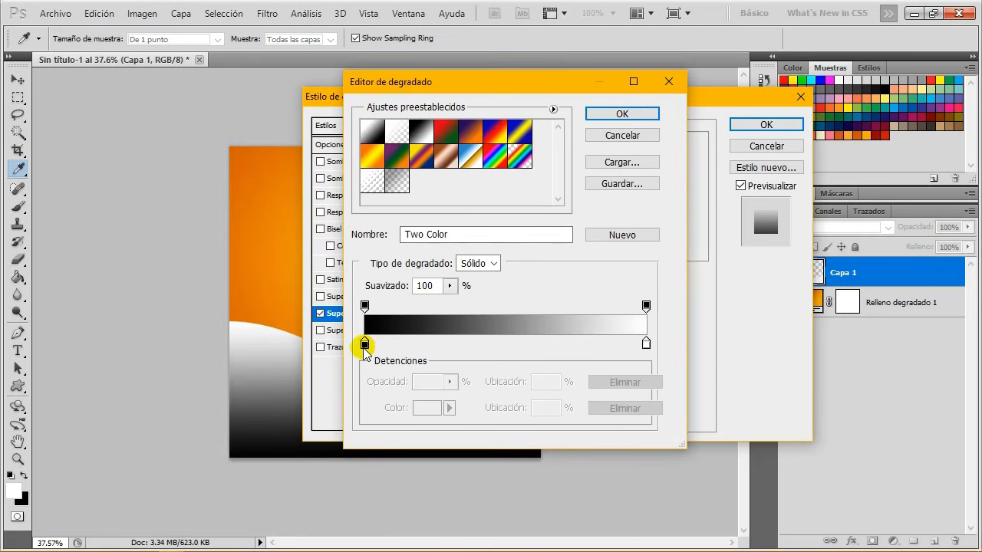
double_click(366, 345)
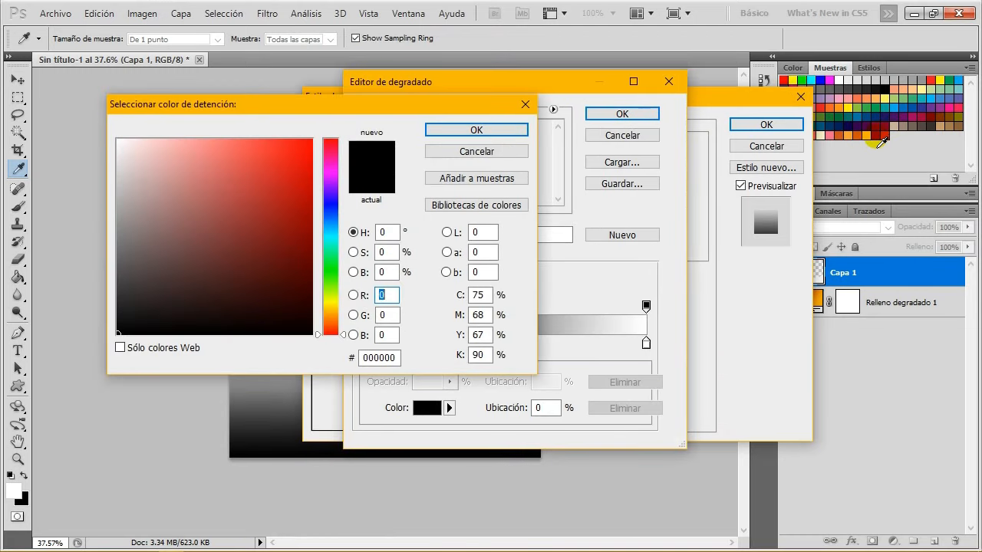
click(877, 141)
drag(398, 358, 326, 360)
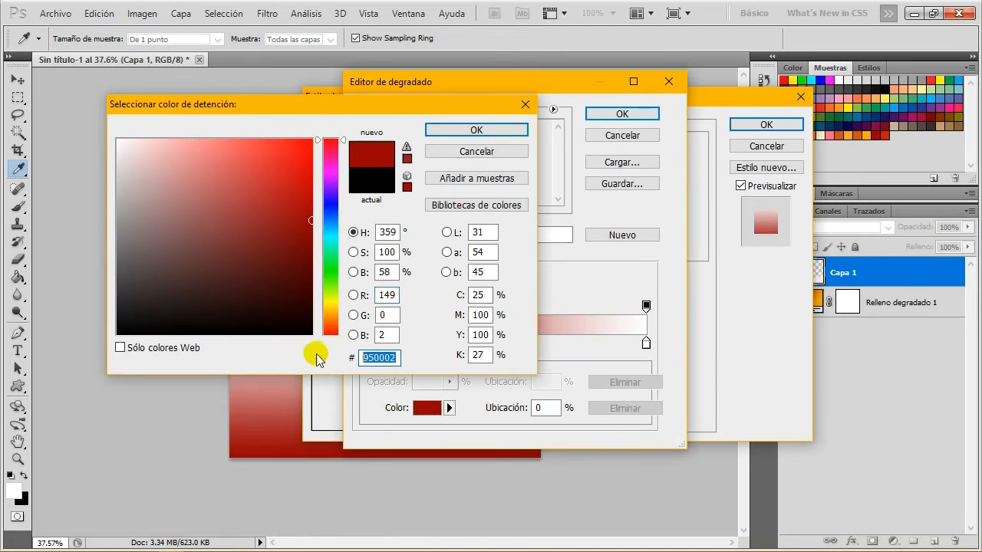
click(476, 130)
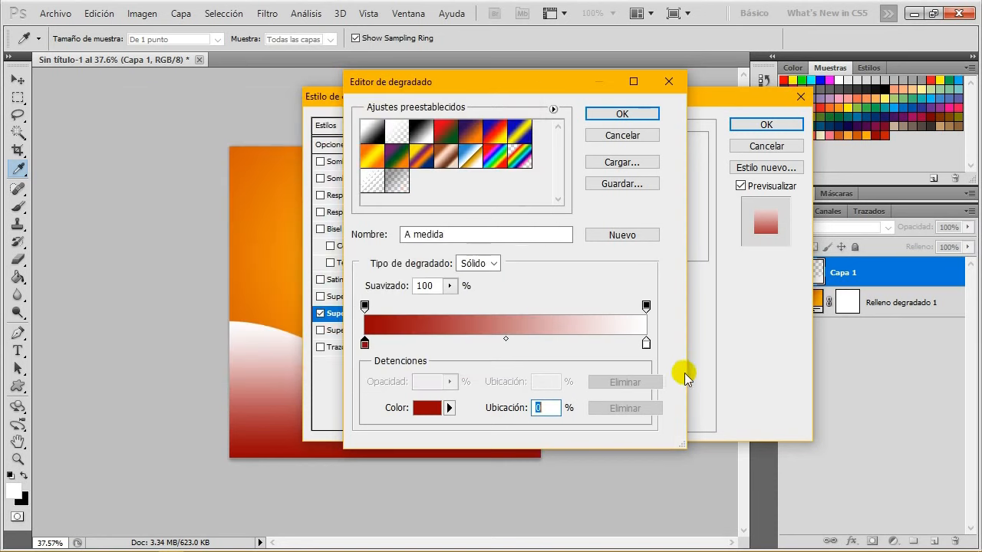
Set the overlay gradient's white stop to the bright red swatch, c81904, and apply the layer style to the wave
double_click(645, 345)
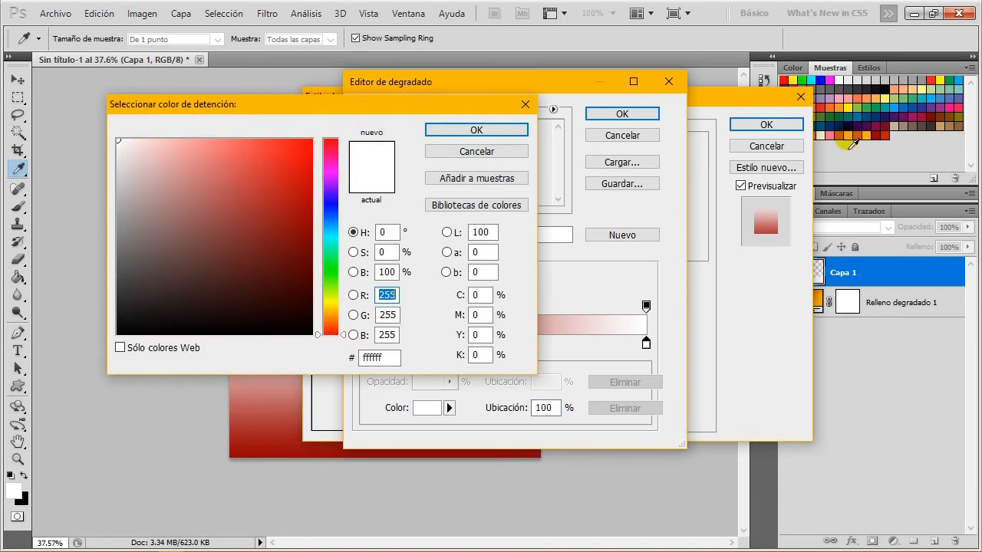
click(885, 136)
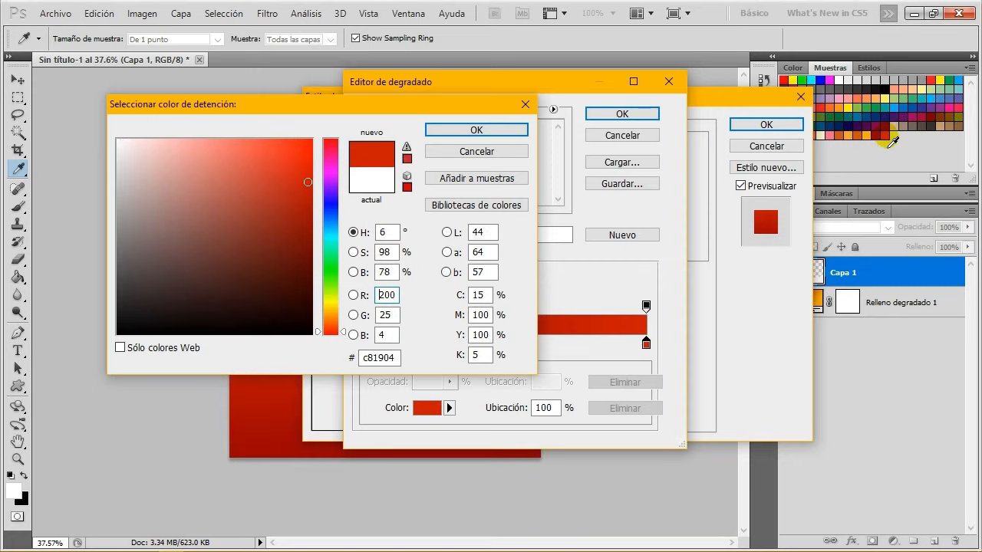
drag(396, 360, 343, 359)
click(385, 360)
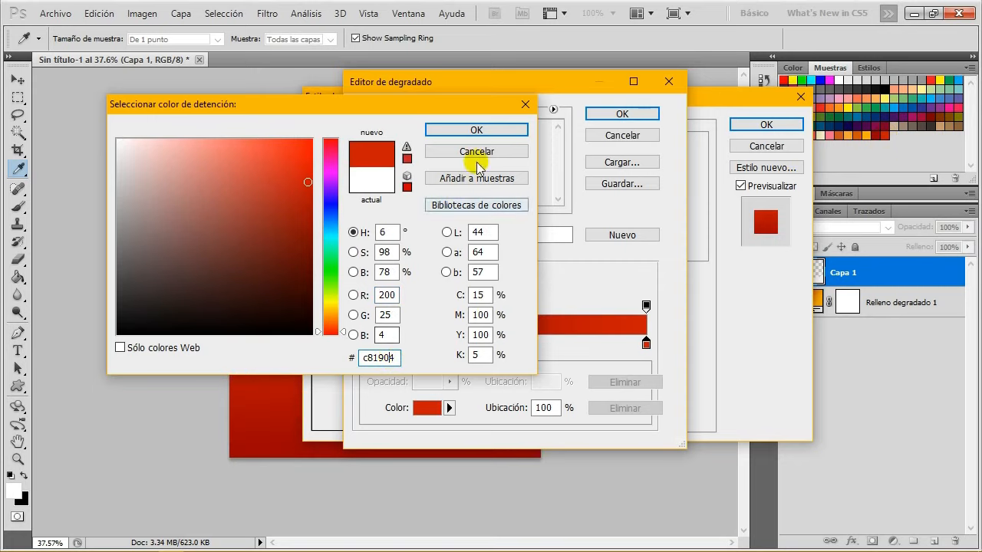
click(476, 131)
click(620, 115)
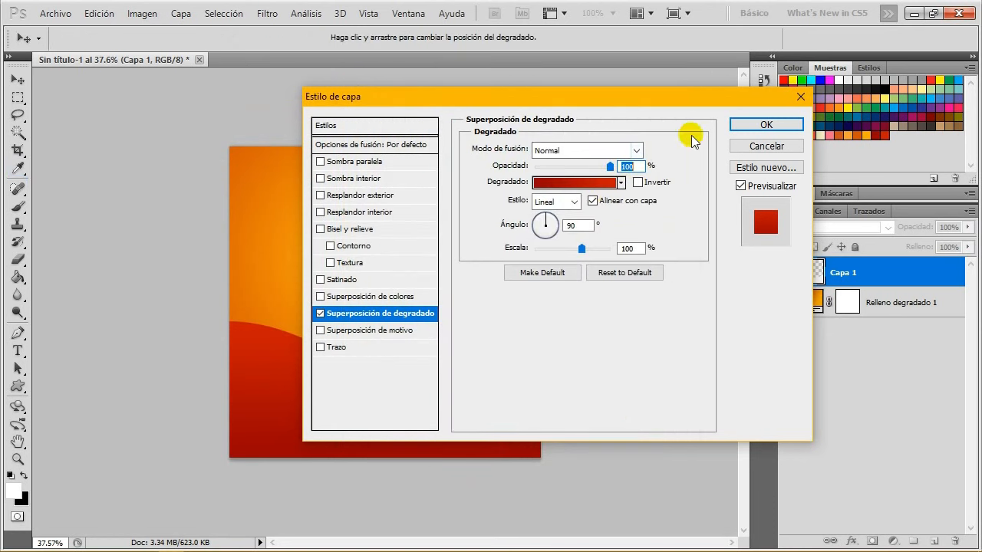
click(741, 124)
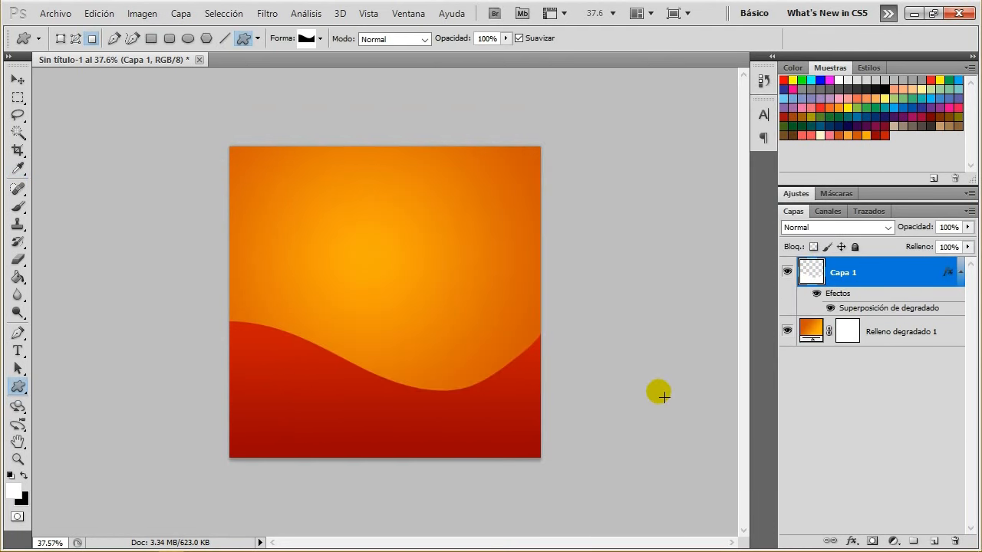
Rename the wave layer as onda and the gradient fill layer as fondo
double_click(850, 273)
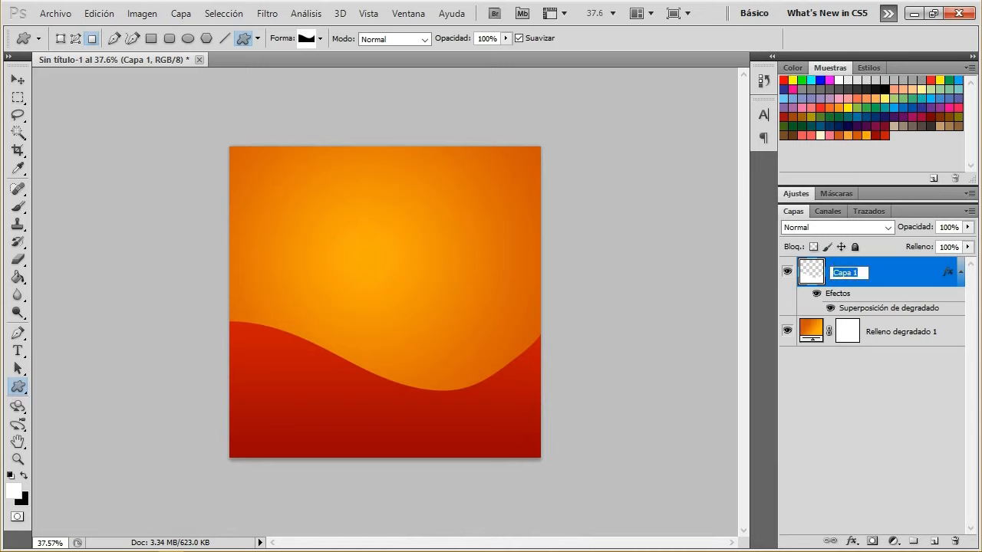
key(Return)
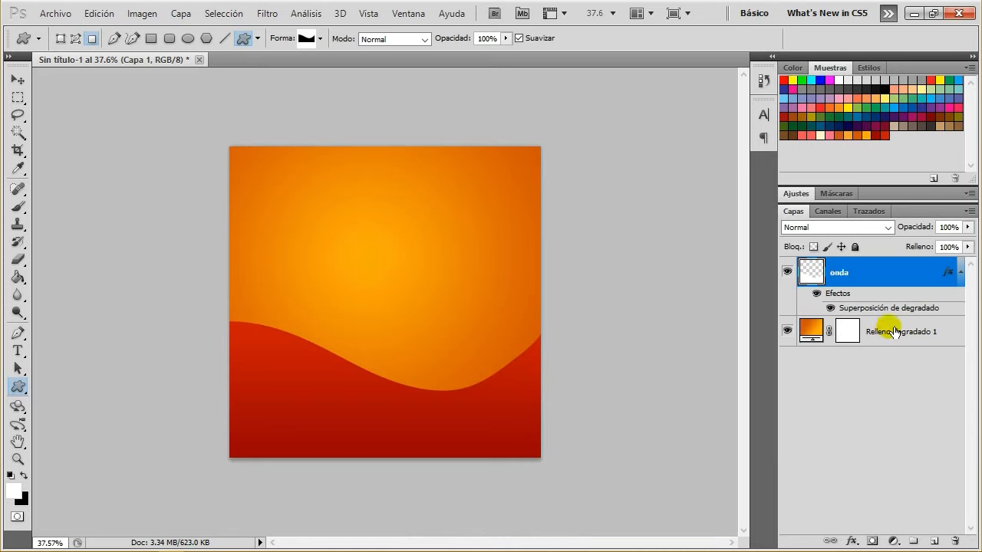
click(894, 334)
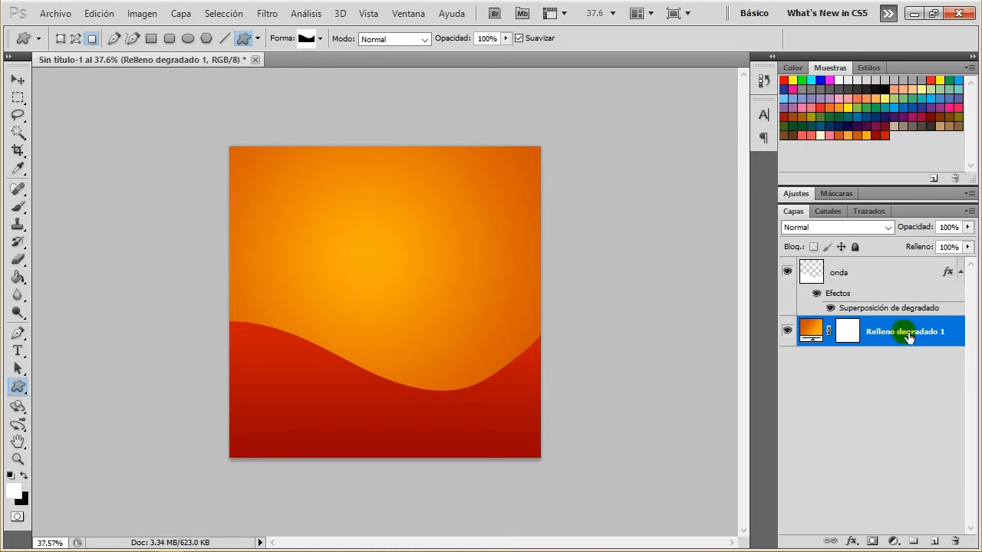
double_click(907, 337)
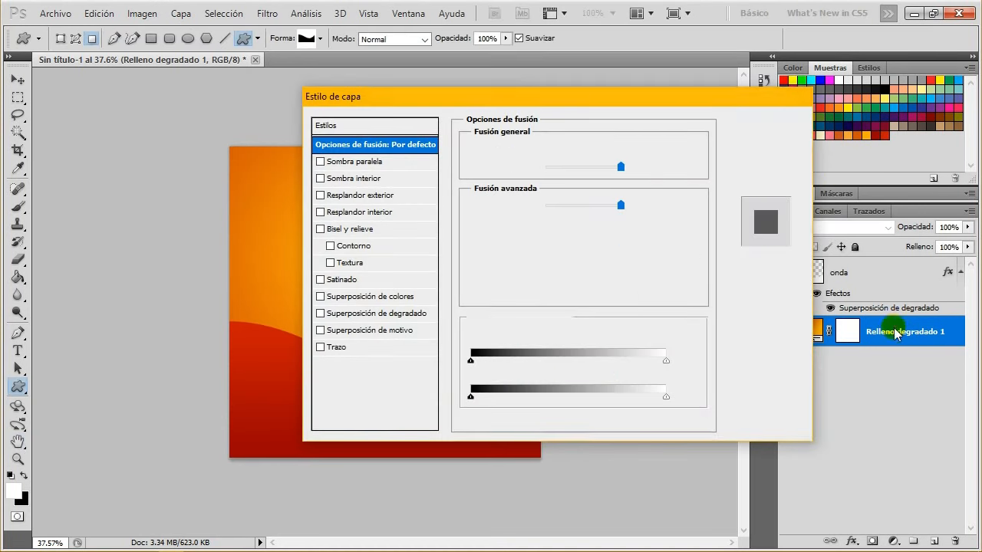
key(Escape)
double_click(892, 334)
text(ba)
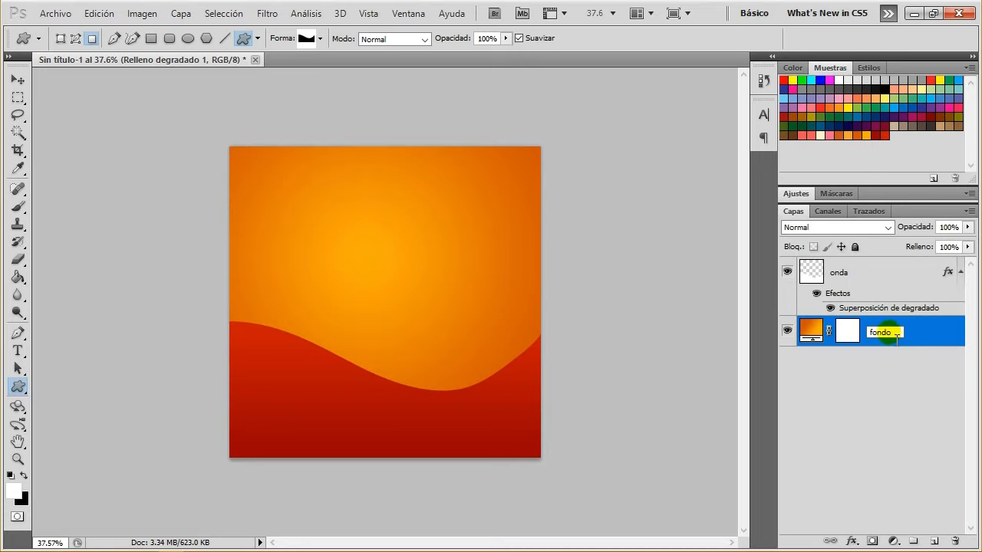
click(916, 381)
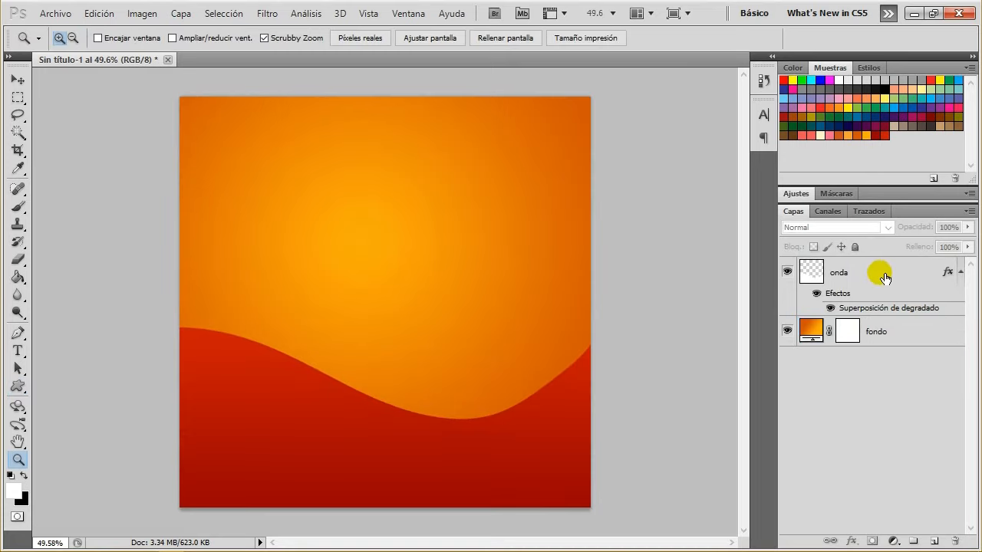
Collapse the onda layer's effects, then group the onda and fondo layers and name the group fondo
click(959, 273)
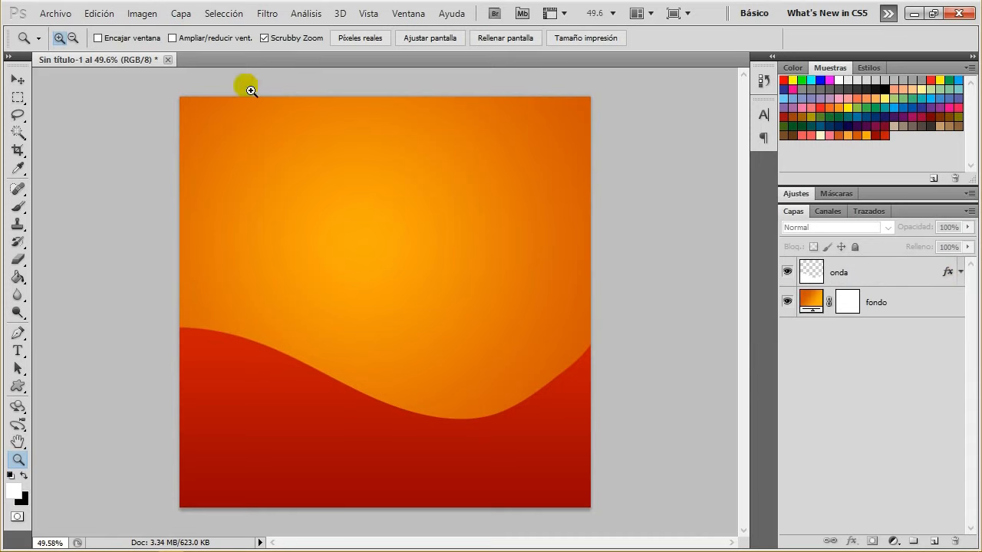
click(876, 273)
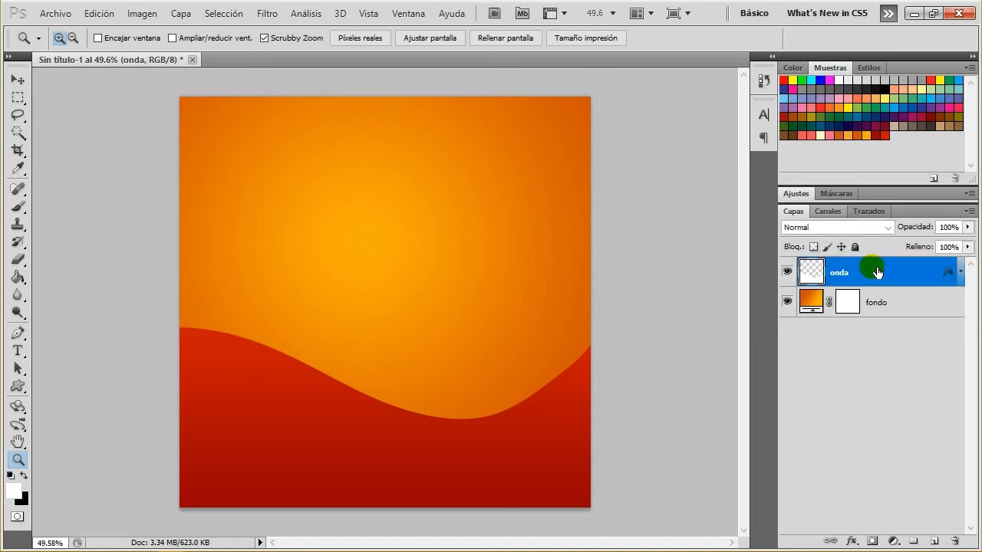
shift+click(887, 307)
key(ctrl+g)
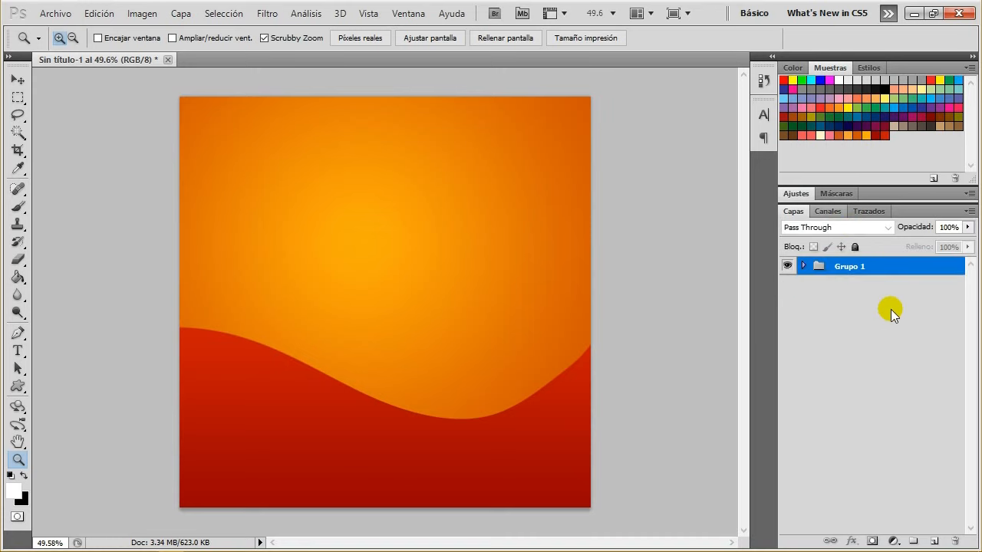
double_click(862, 270)
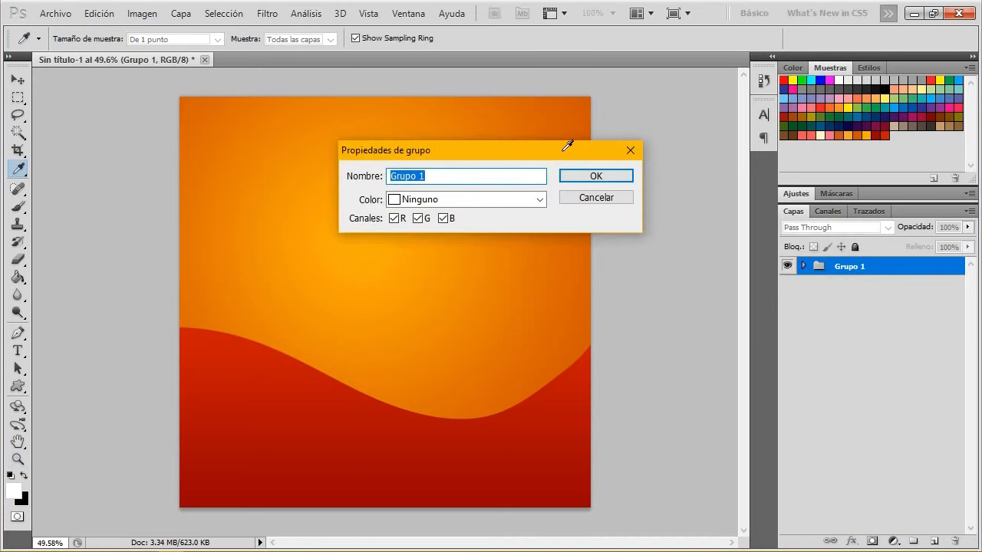
text(fond)
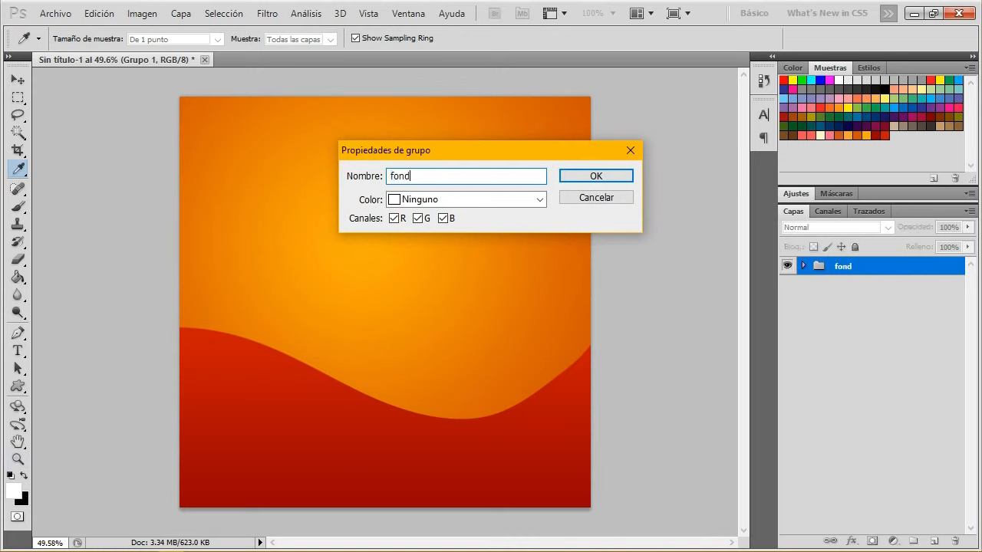
click(577, 174)
key(z)
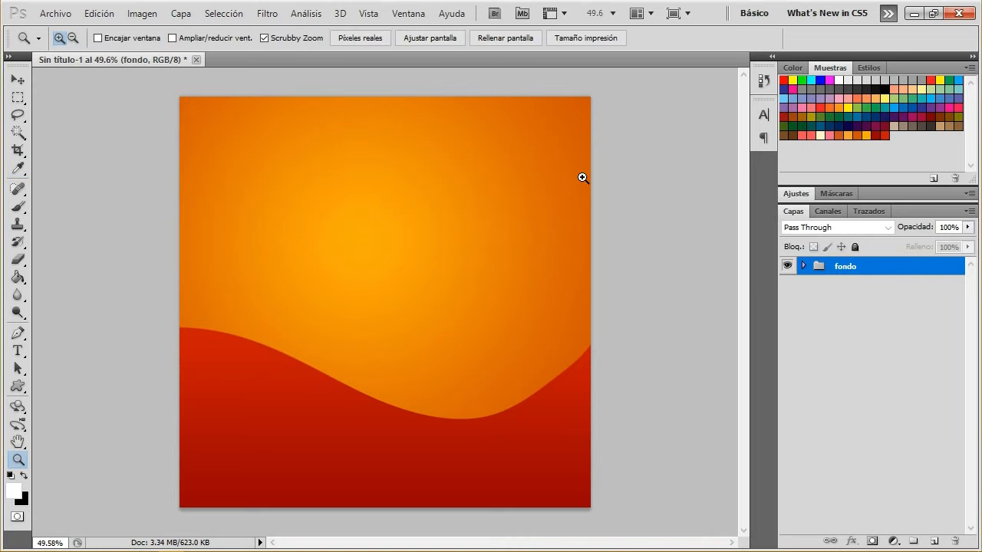
Place the burger image PngItem_4846310.png from the todo photoshop folder into the design
click(55, 14)
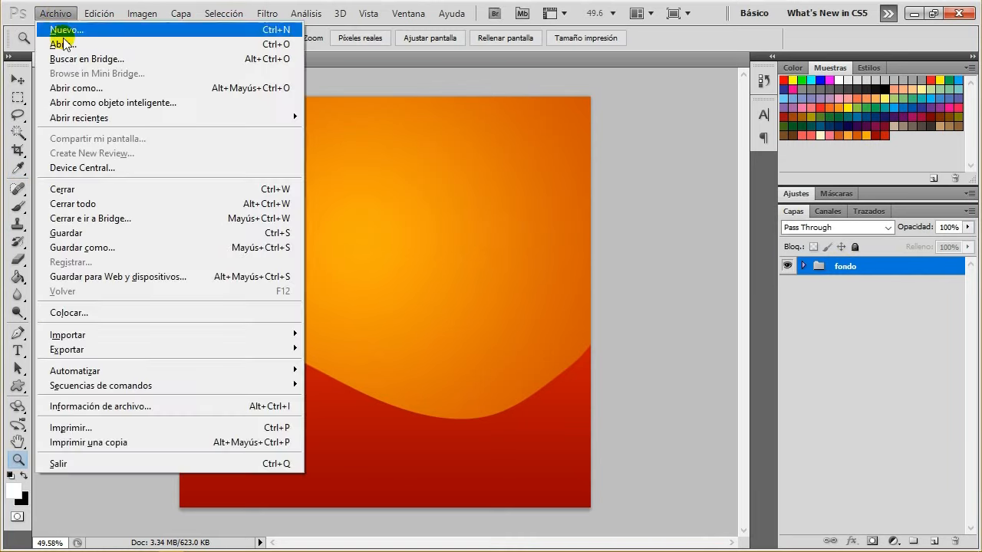
click(144, 316)
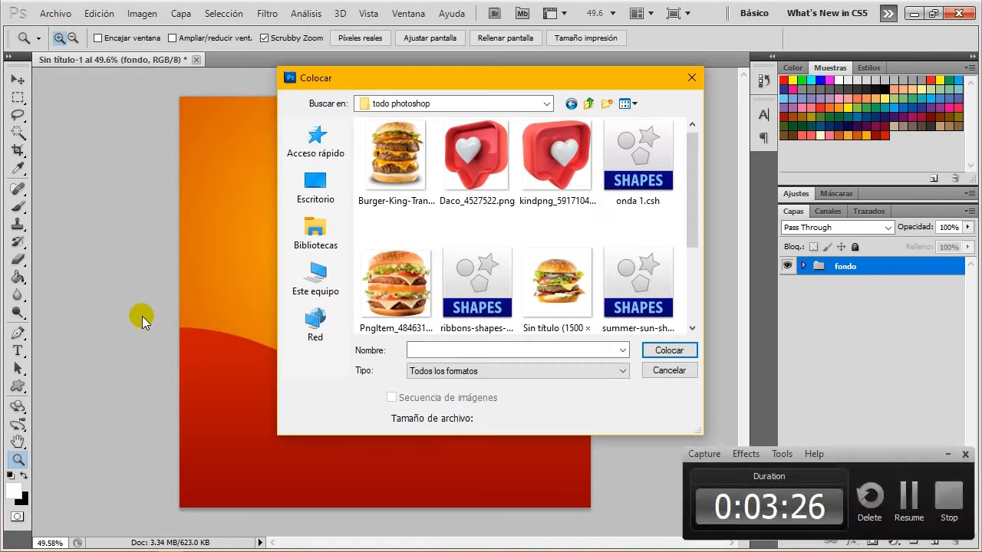
click(407, 287)
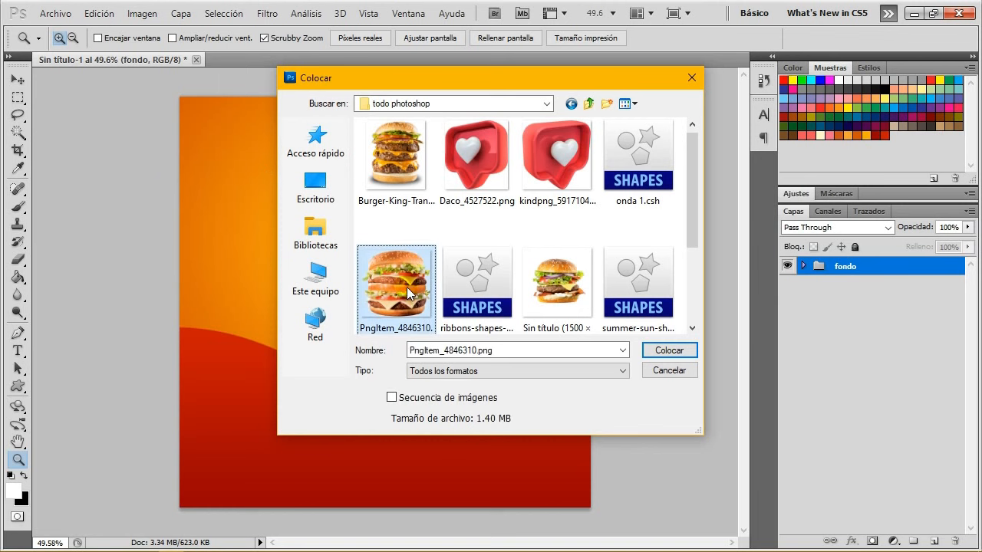
click(666, 351)
Place the burger at about 68% scale, centered at about X 540 px, Y 703 px, and rasterize its layer
drag(462, 307, 491, 332)
drag(535, 184, 486, 231)
drag(417, 270, 447, 256)
drag(524, 232, 499, 262)
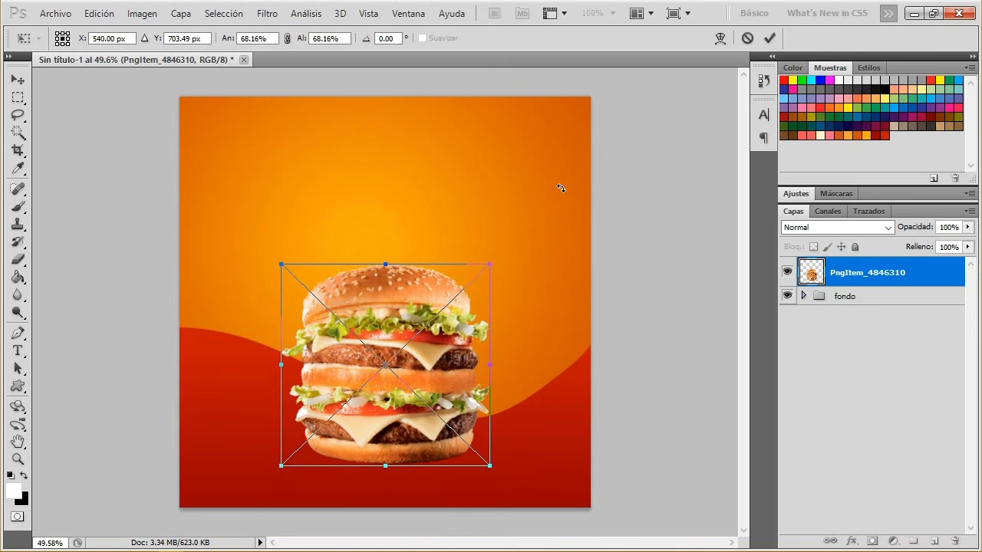
click(769, 37)
key(z)
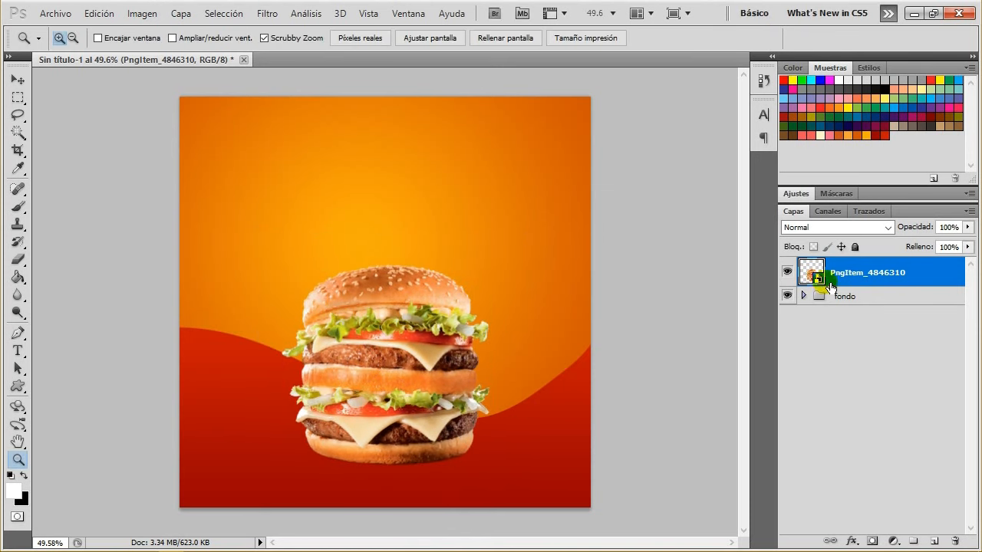
right_click(917, 272)
click(723, 318)
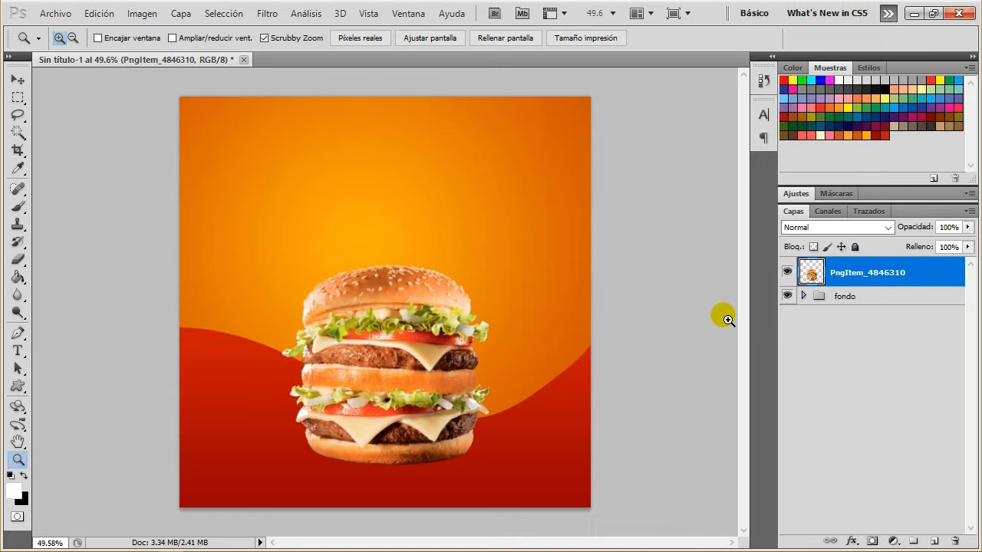
Rename the PngItem_4846310 layer as burger
double_click(868, 273)
text(burger)
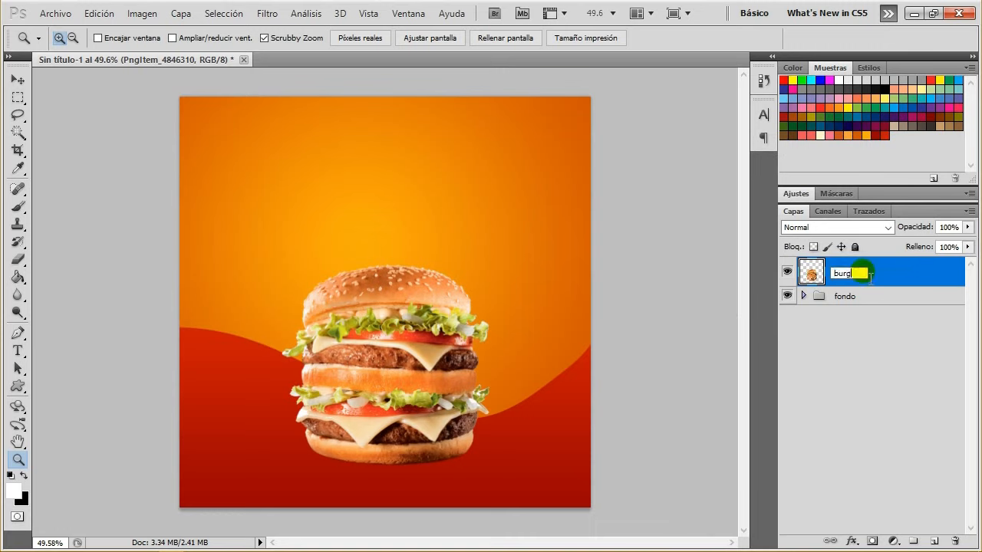
click(947, 276)
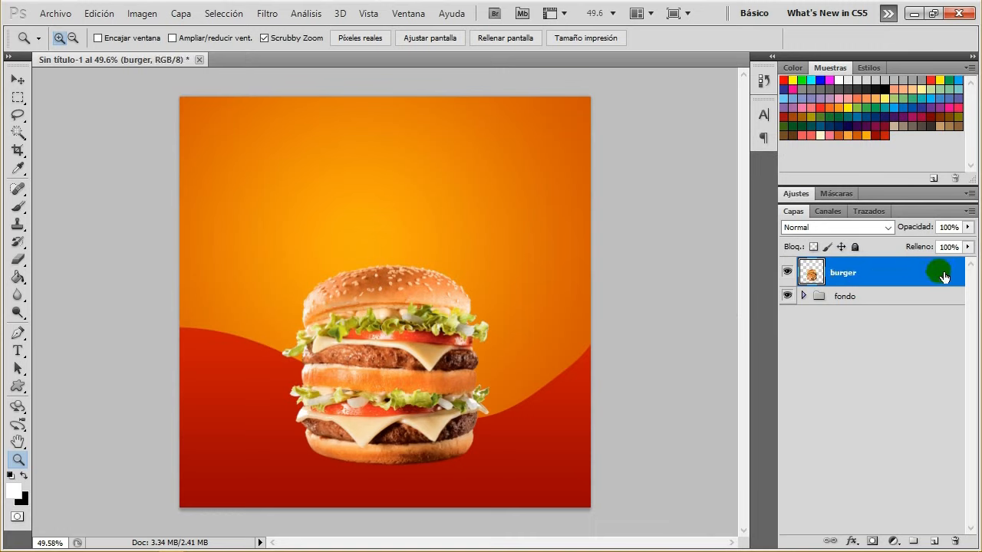
Duplicate the burger layer within the same document and name the copy sombra
key(F9)
key(F9)
right_click(903, 274)
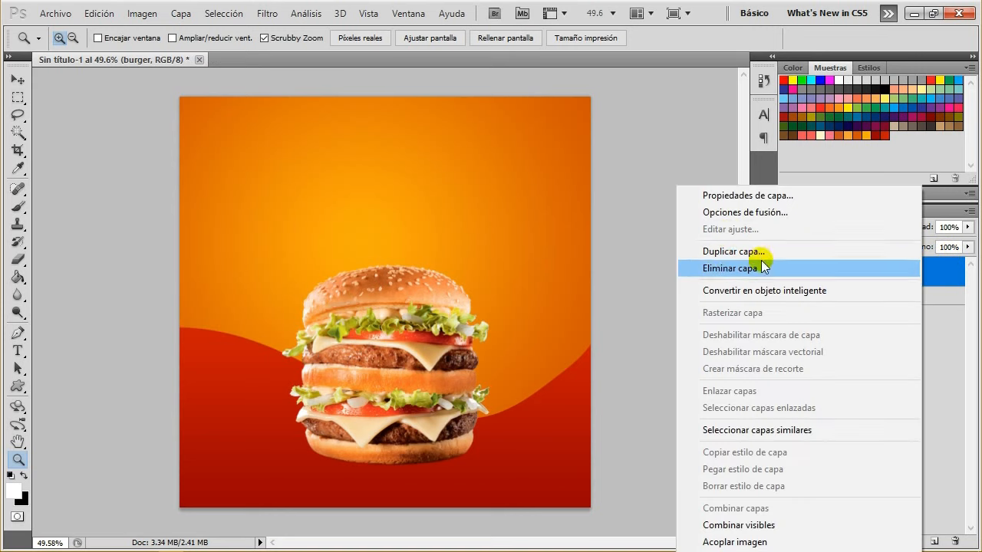
click(761, 253)
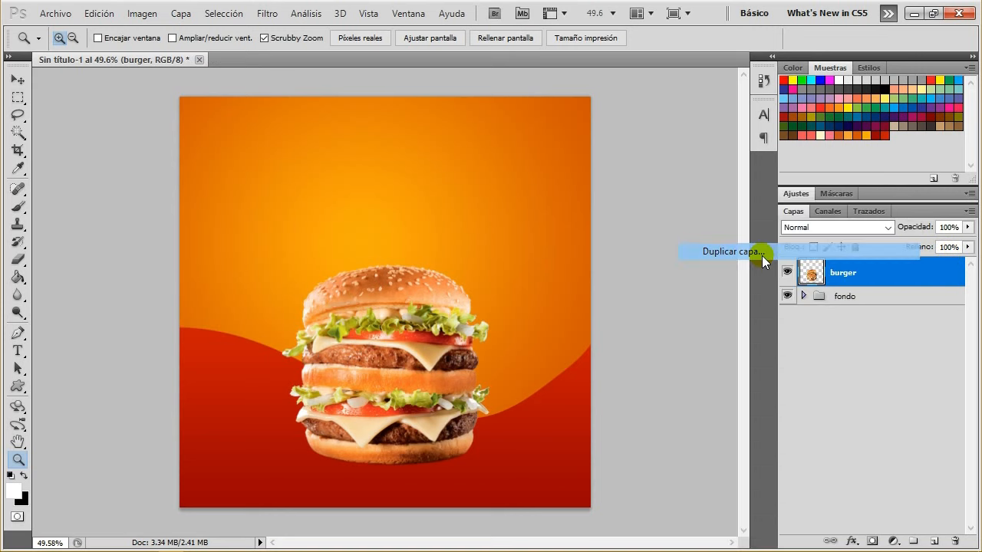
text(sombra)
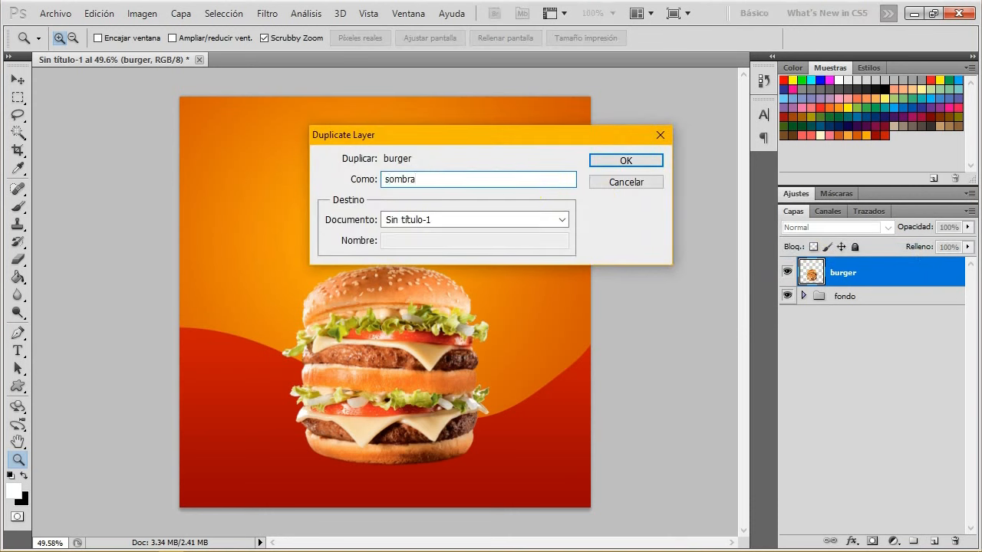
click(613, 164)
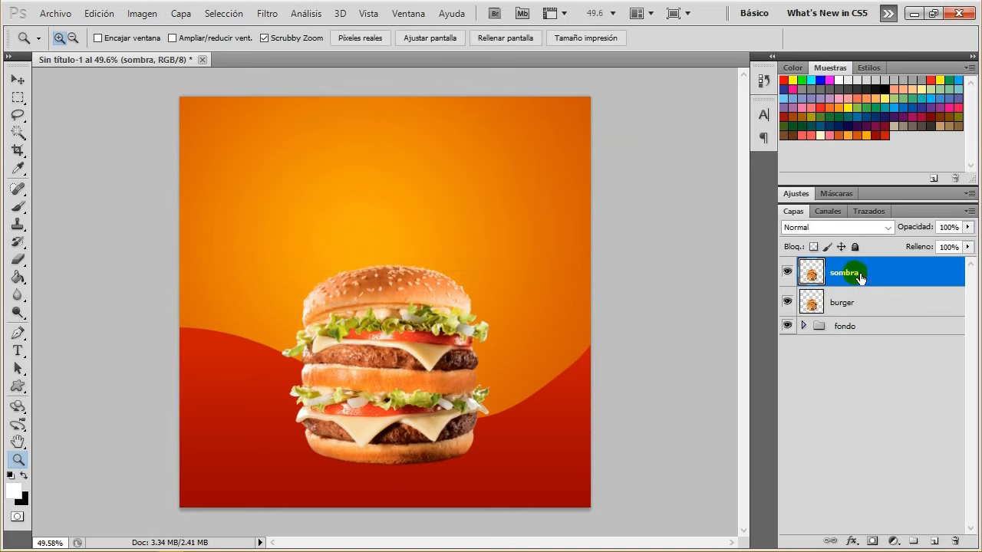
Move the sombra layer below the burger layer and hide the burger layer
click(857, 304)
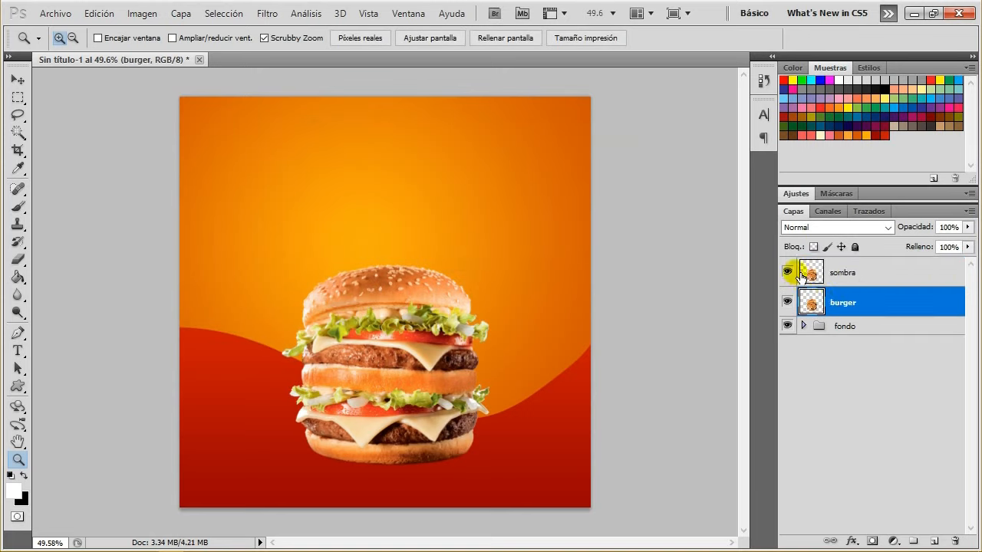
drag(852, 271, 861, 300)
click(916, 309)
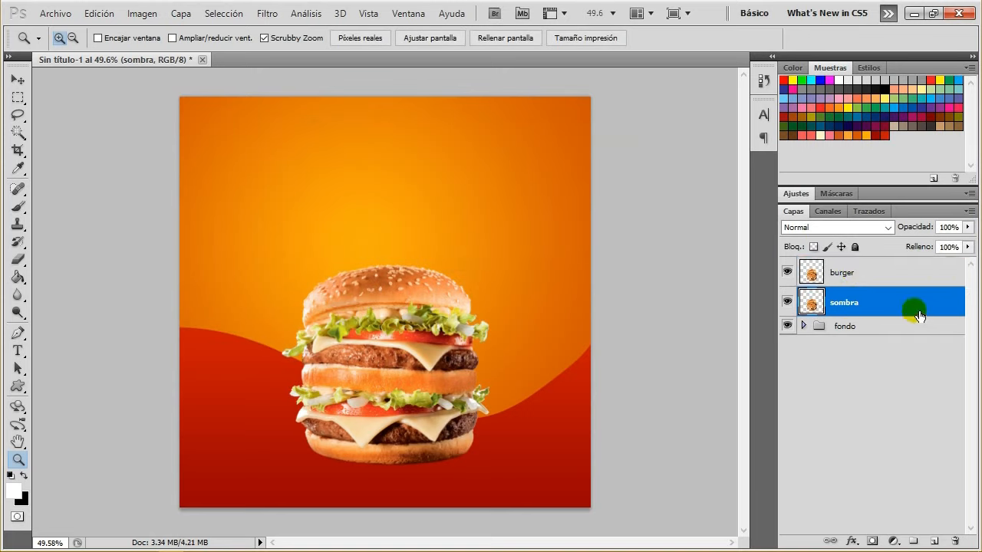
right_click(914, 307)
click(911, 290)
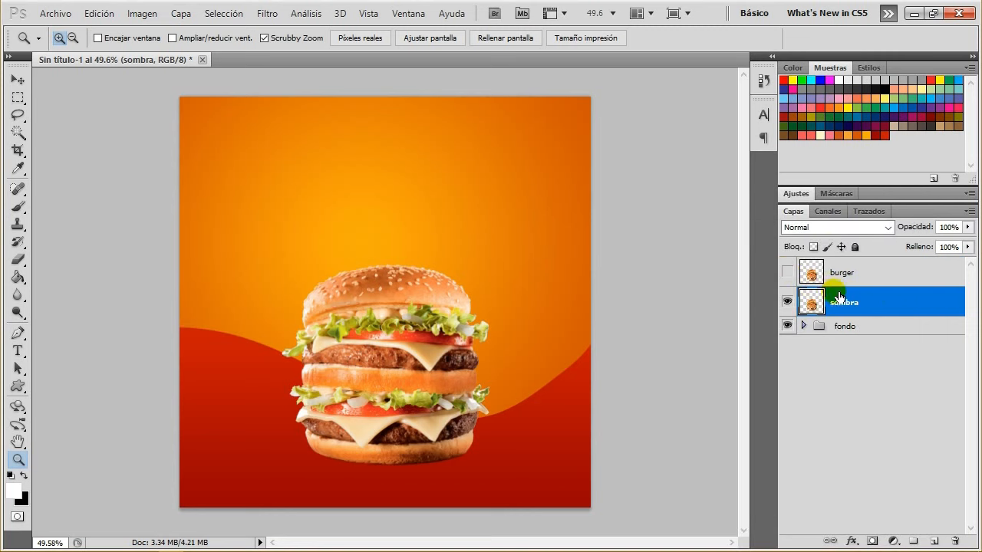
Apply a black color overlay at 100% opacity to the sombra layer, then show the burger layer and collapse the sombra effects
right_click(897, 303)
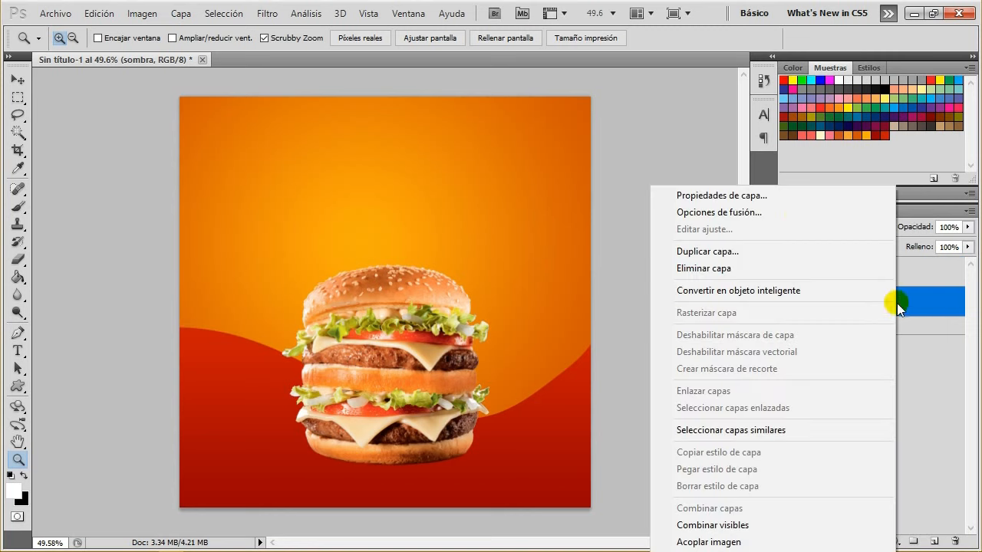
click(756, 213)
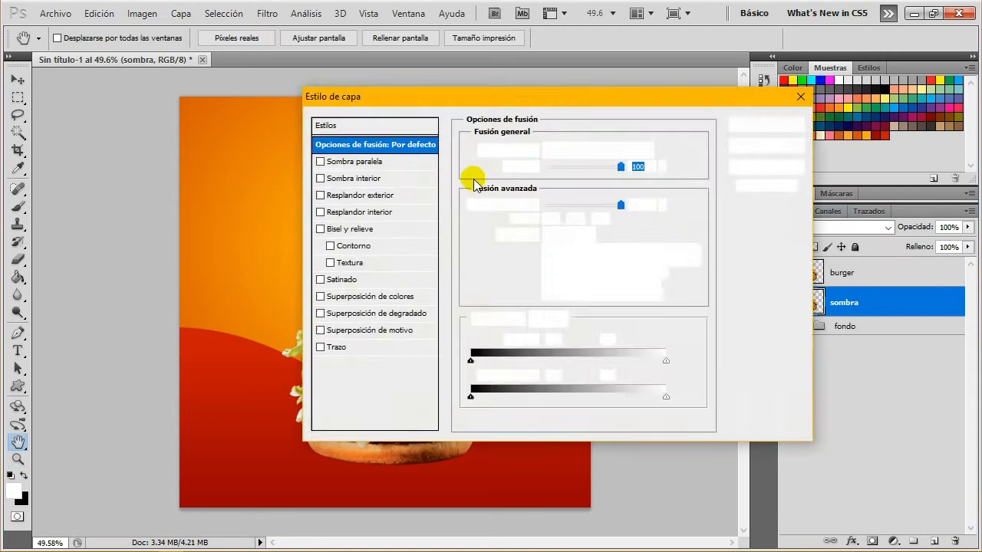
click(321, 297)
click(330, 297)
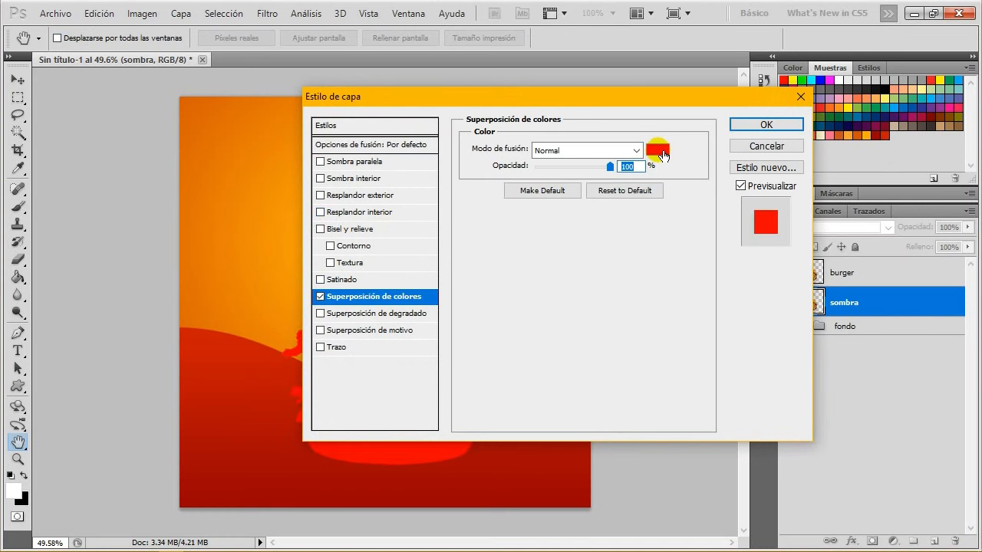
click(657, 150)
drag(153, 323, 35, 375)
click(468, 132)
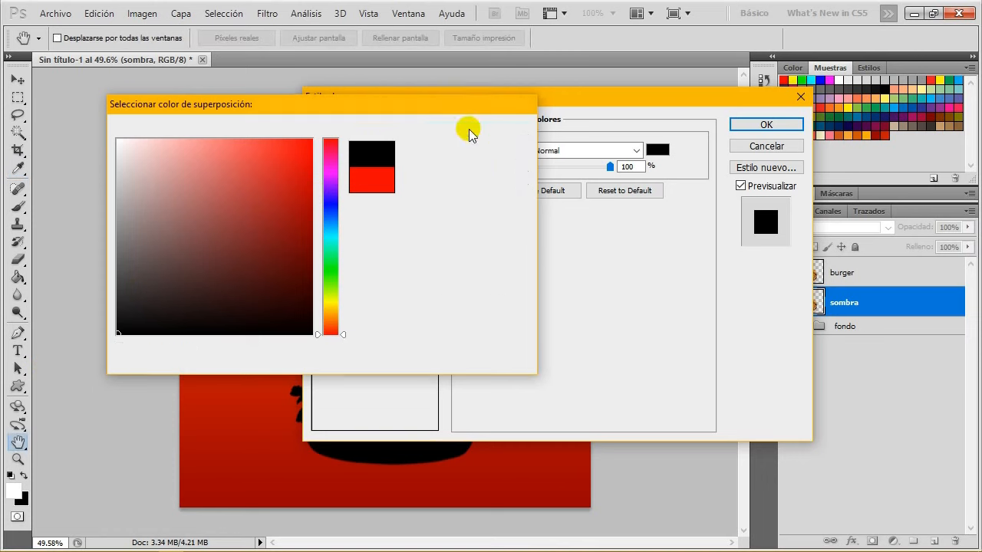
click(766, 124)
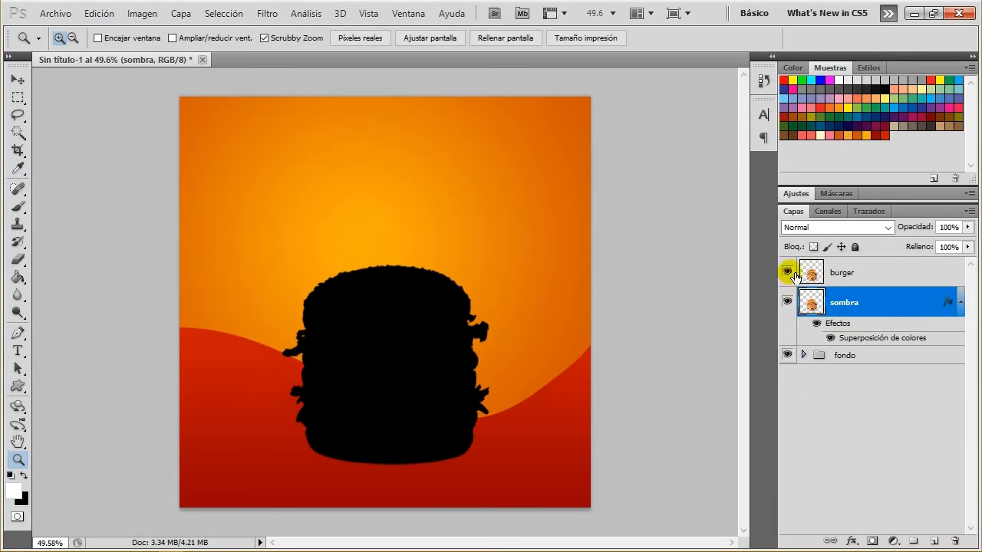
click(788, 272)
click(961, 302)
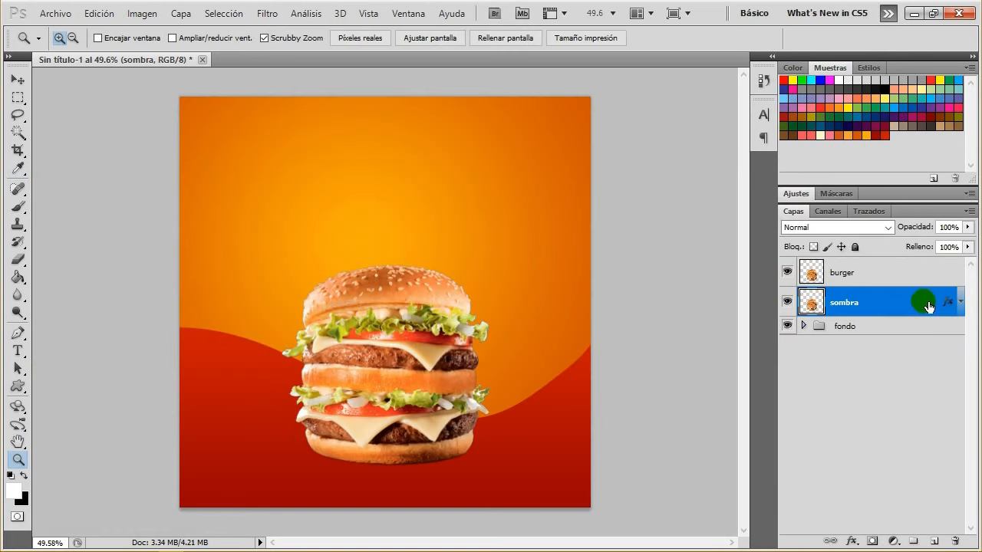
Flatten the sombra layer with Free Transform to about 7.8% height, keeping its full width and its lower edge at the burger's base
click(99, 13)
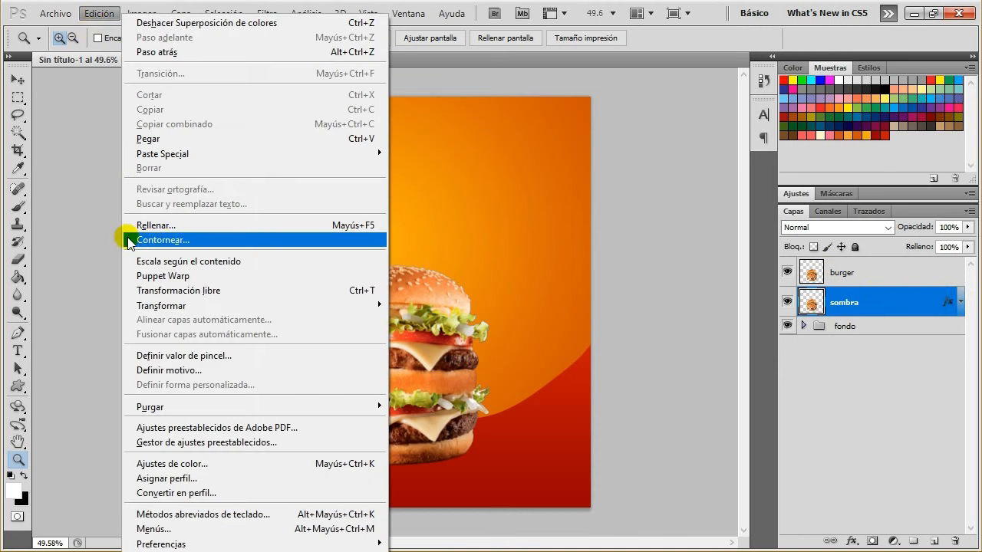
mouse_move(206, 309)
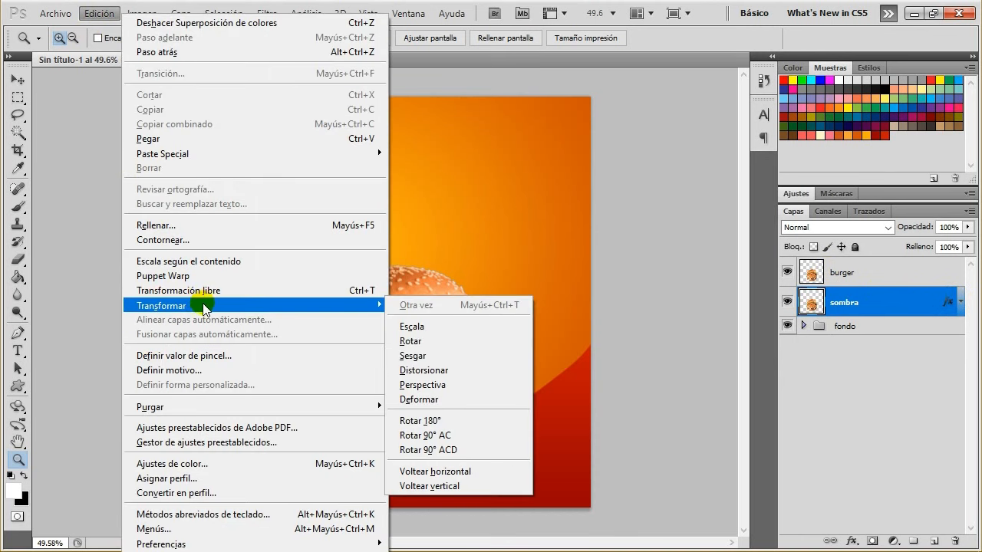
click(217, 289)
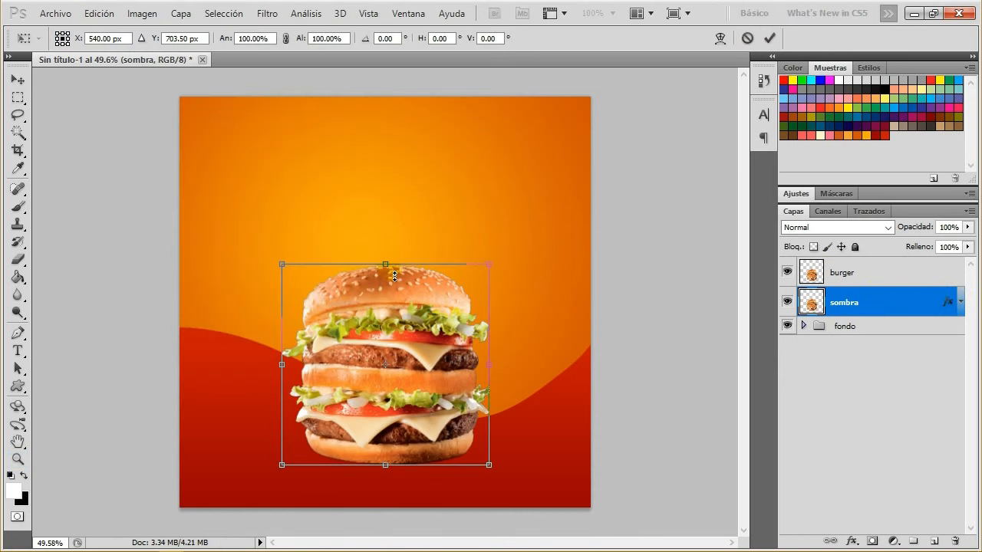
drag(393, 293, 392, 458)
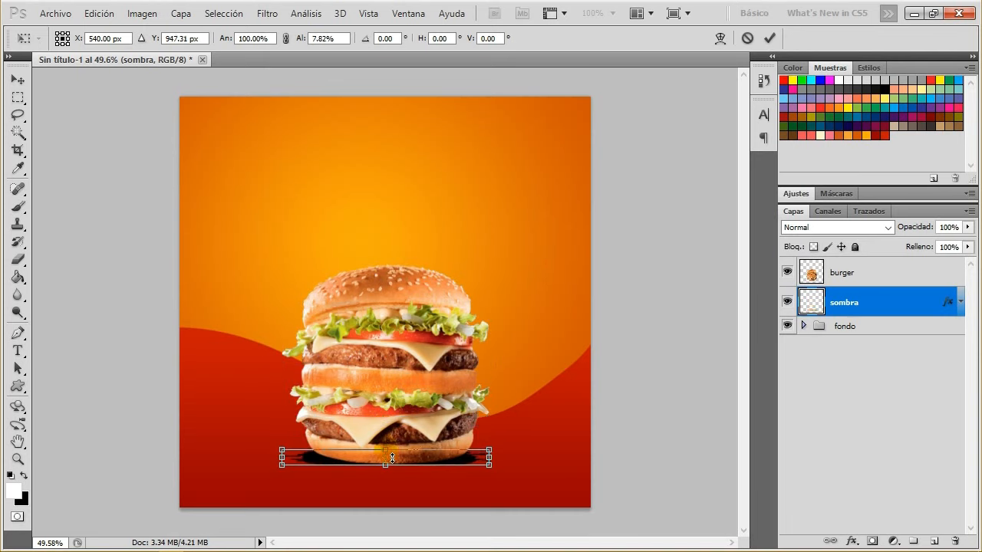
click(769, 37)
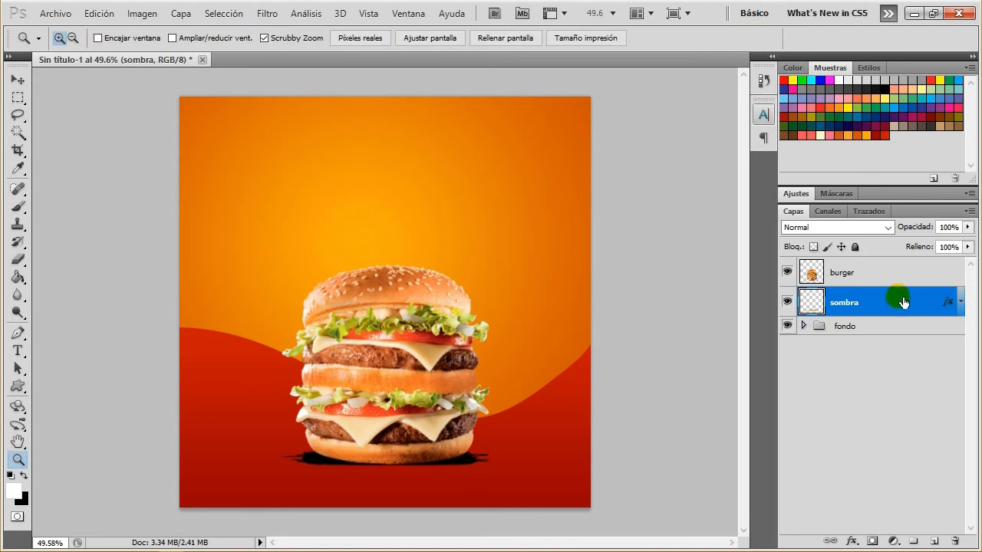
Apply a Gaussian blur with a 14-pixel radius to the sombra layer
click(266, 13)
mouse_move(331, 156)
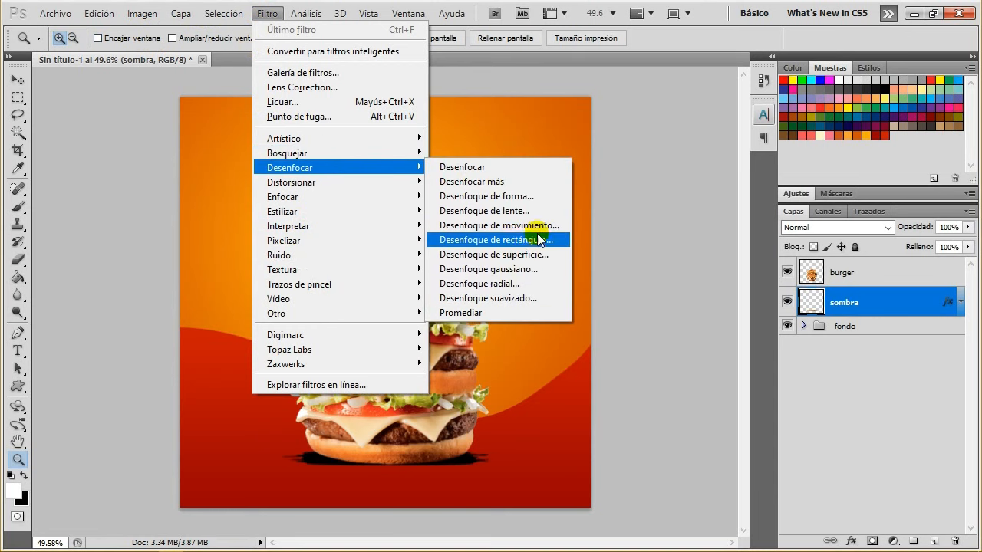
click(516, 268)
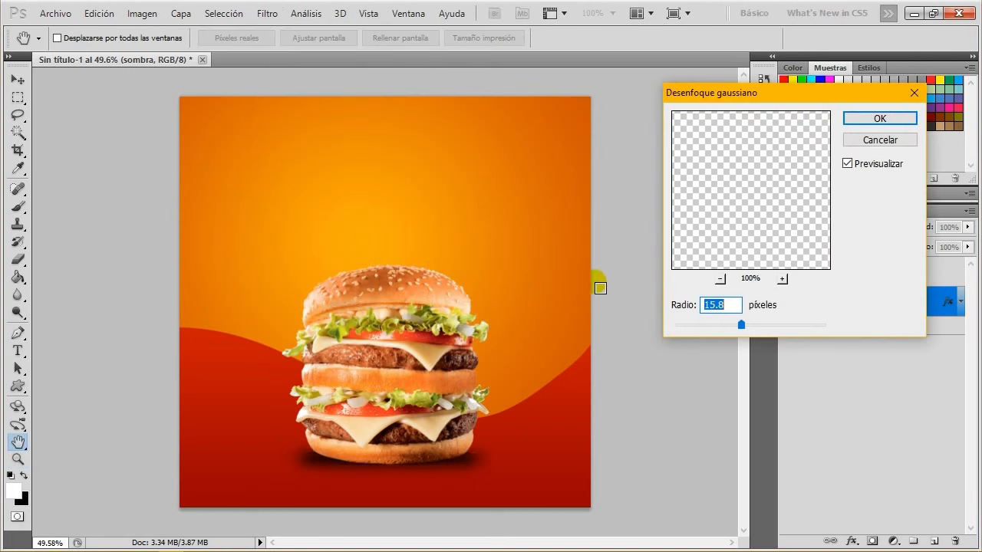
mouse_move(754, 327)
mouse_down()
mouse_move(725, 326)
mouse_move(741, 328)
mouse_up()
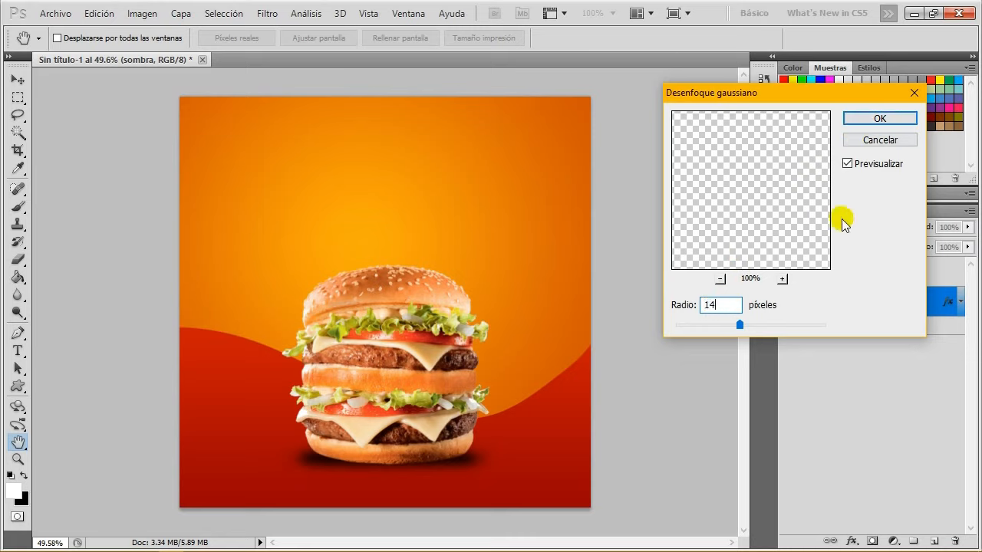
click(879, 117)
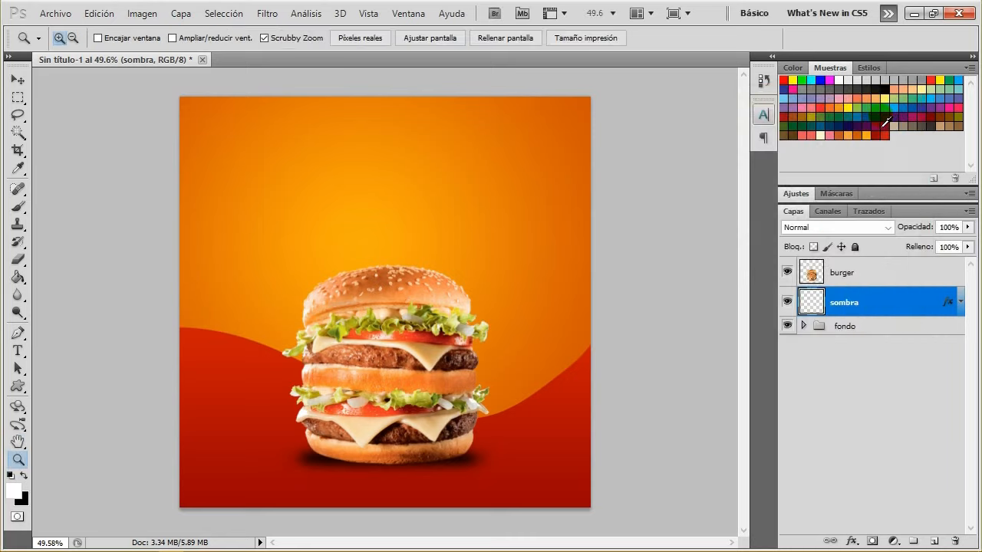
Apply a motion blur to the sombra layer with an angle of 0° and a distance of 140 pixels
click(267, 13)
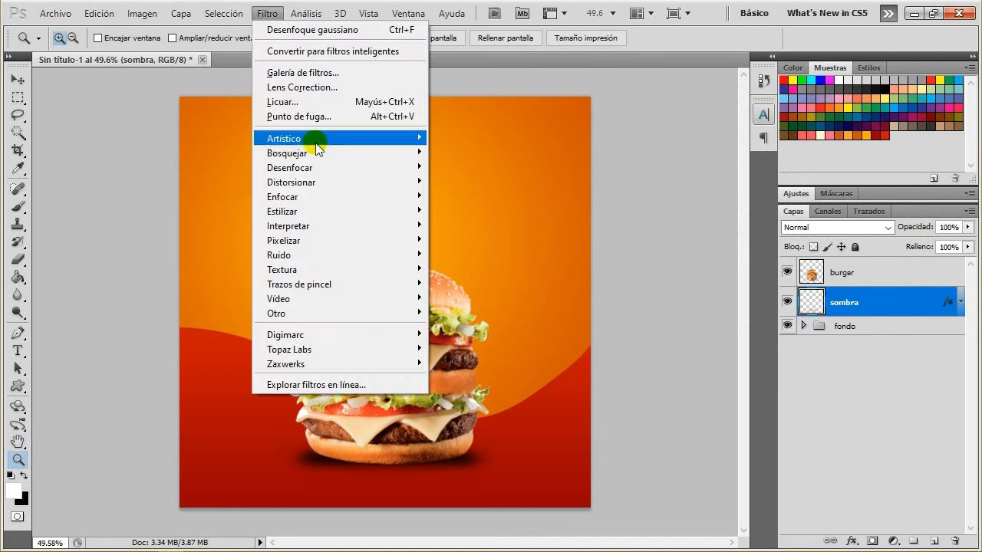
mouse_move(337, 167)
mouse_move(359, 198)
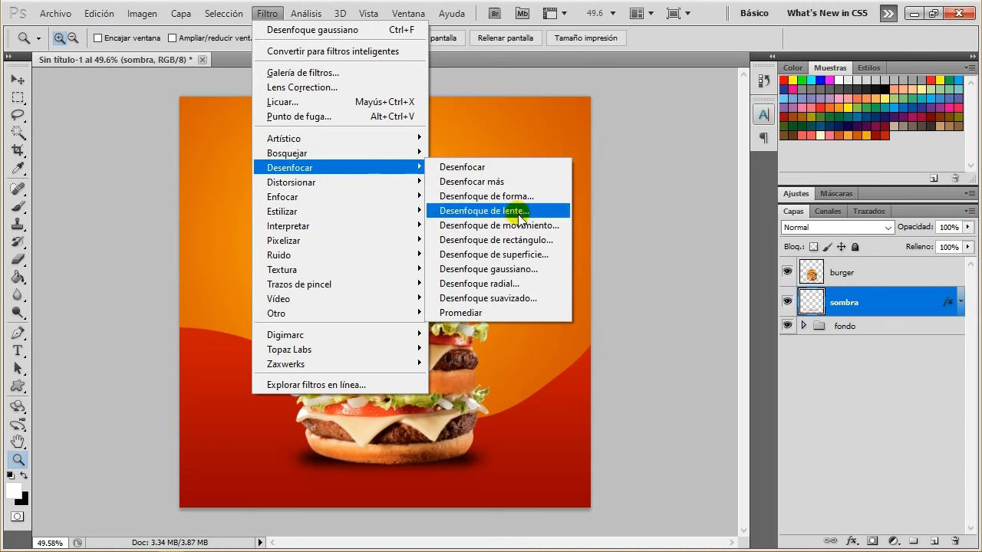
click(548, 225)
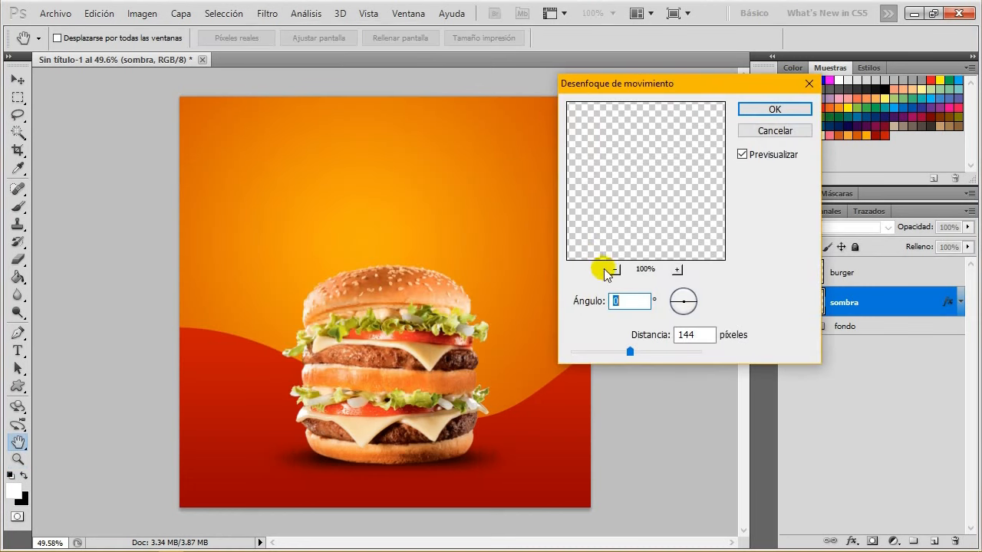
drag(708, 343, 631, 333)
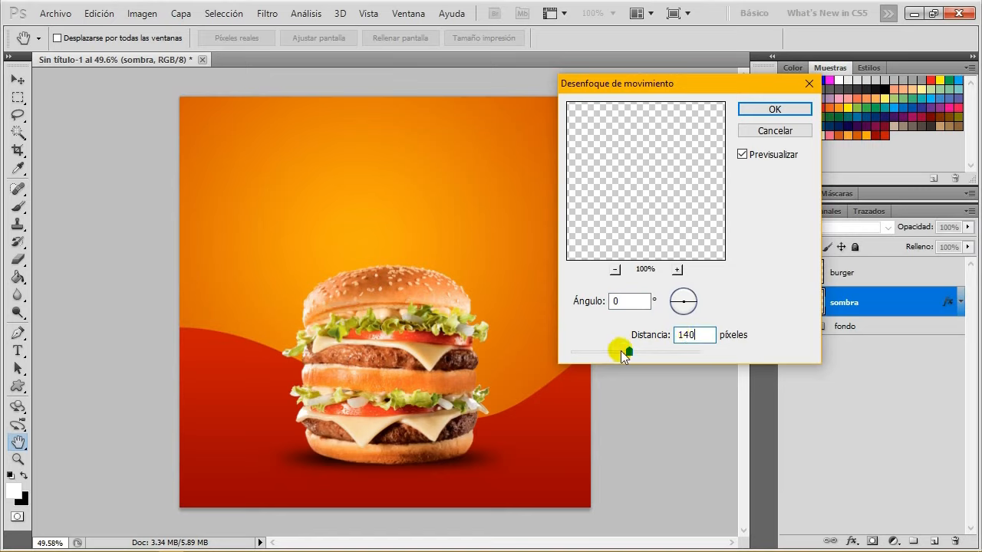
click(773, 109)
Group the burger and sombra layers, name the group burger, and toggle the group's visibility
click(18, 79)
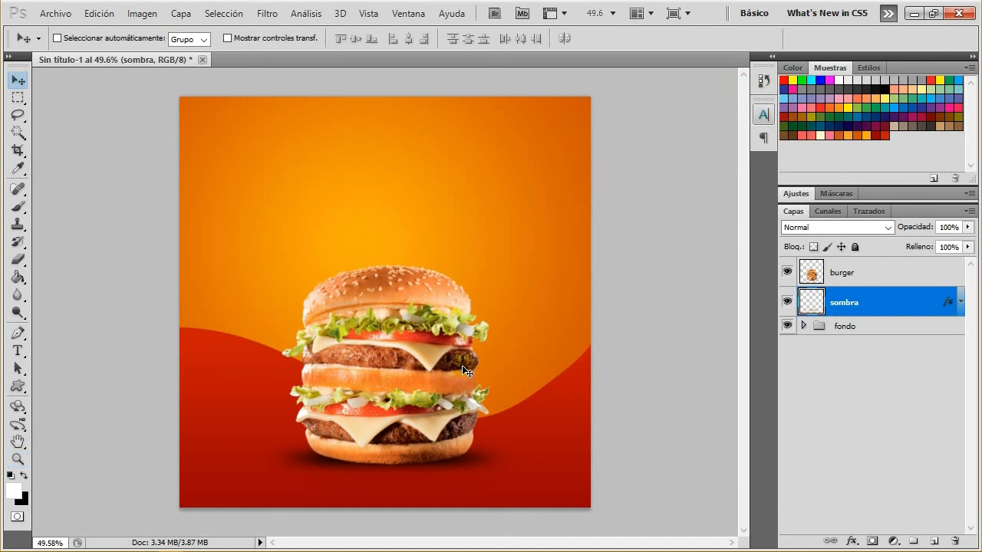
scroll(429, 415, up, 2)
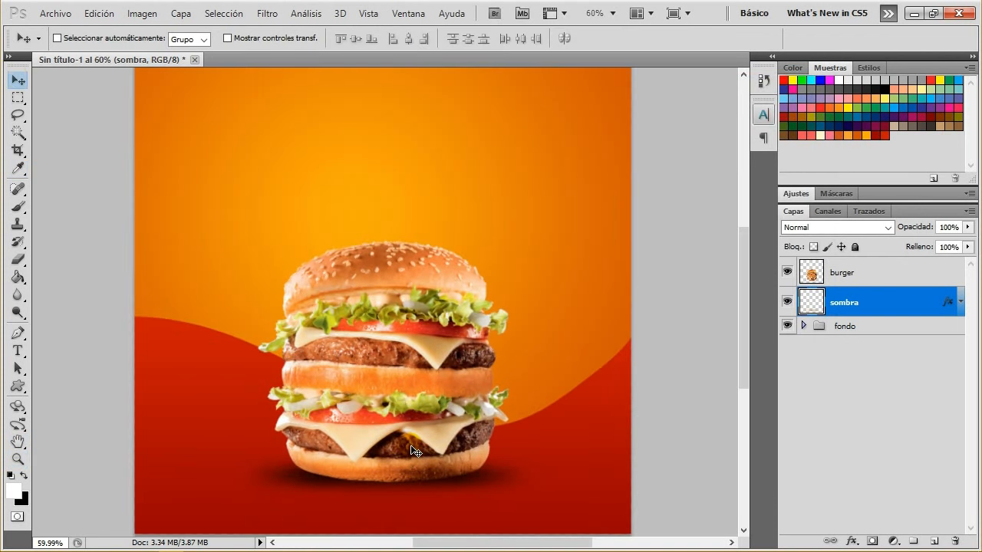
scroll(411, 446, down, 3)
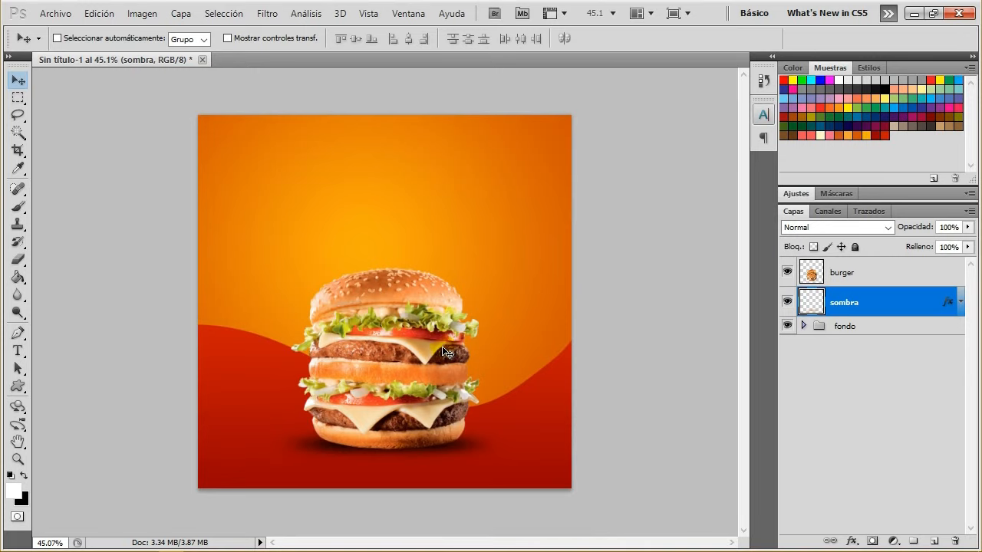
click(871, 273)
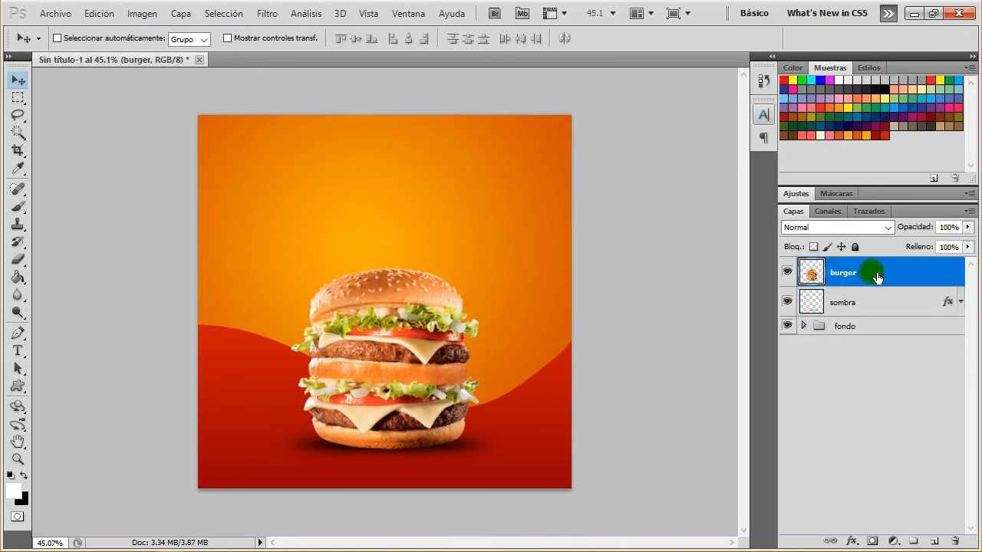
shift+click(884, 299)
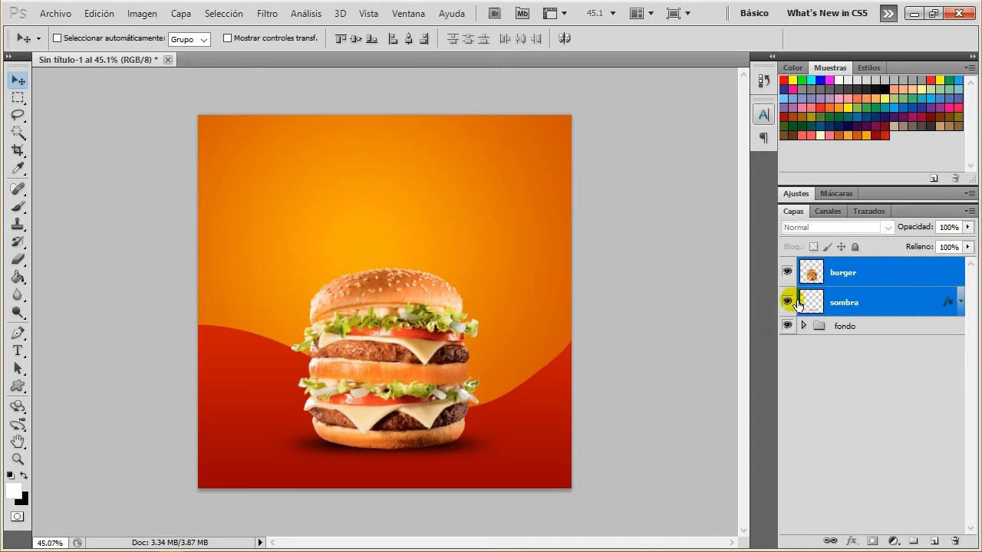
key(ctrl+g)
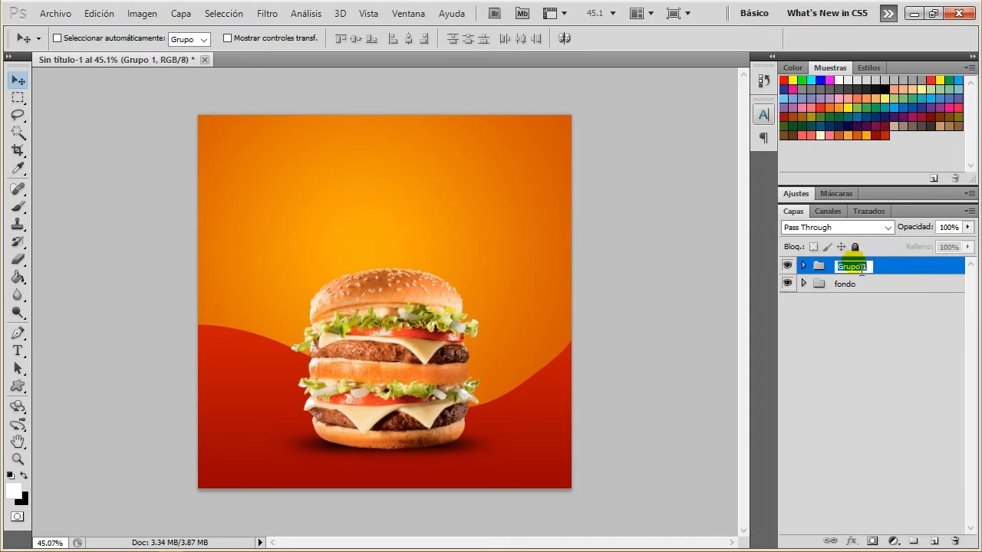
click(905, 270)
click(792, 269)
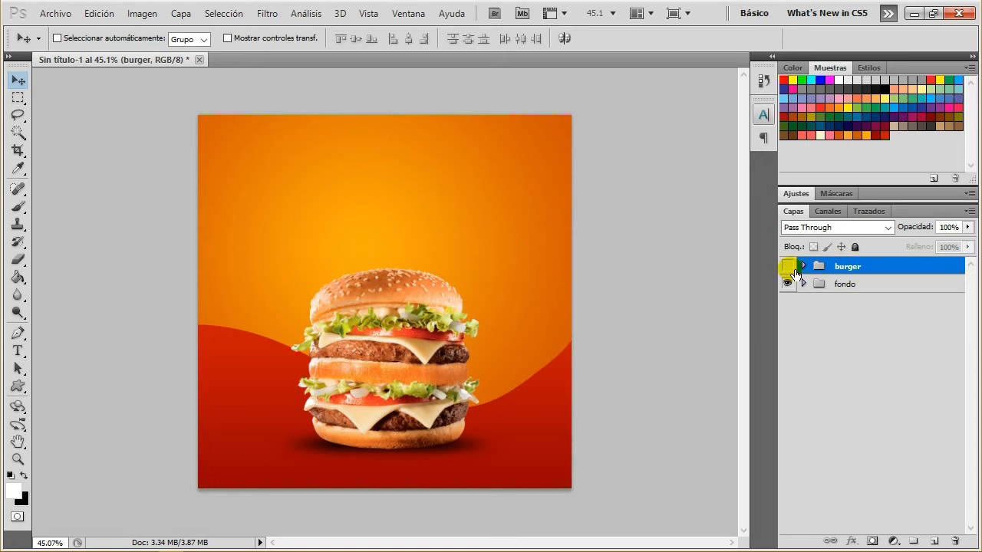
Make the burger group visible and check the layers inside it, leaving the group collapsed
click(788, 267)
click(803, 266)
click(803, 266)
Place kindpng_5917104.png above the burger group and scale it to about 36% in the canvas's upper-left corner
click(42, 14)
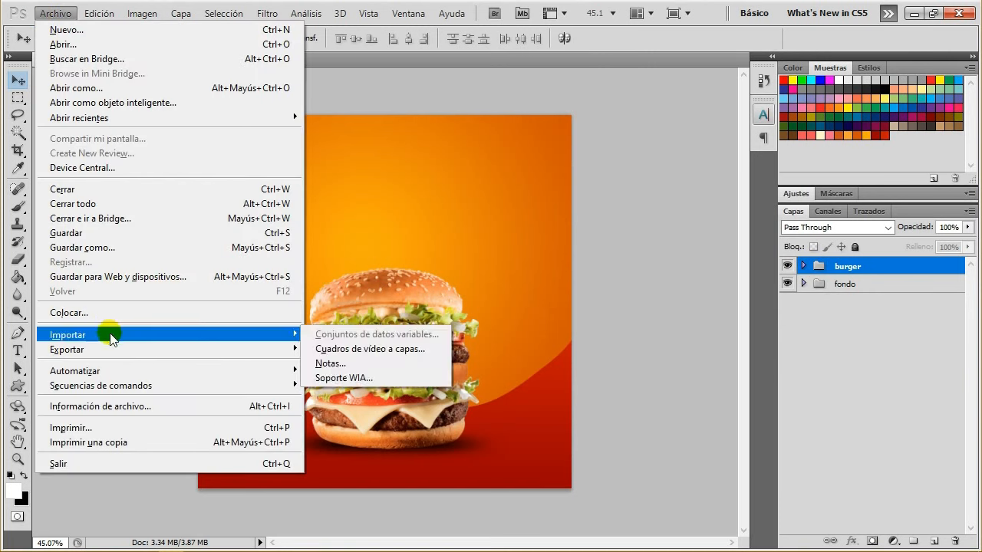
click(136, 314)
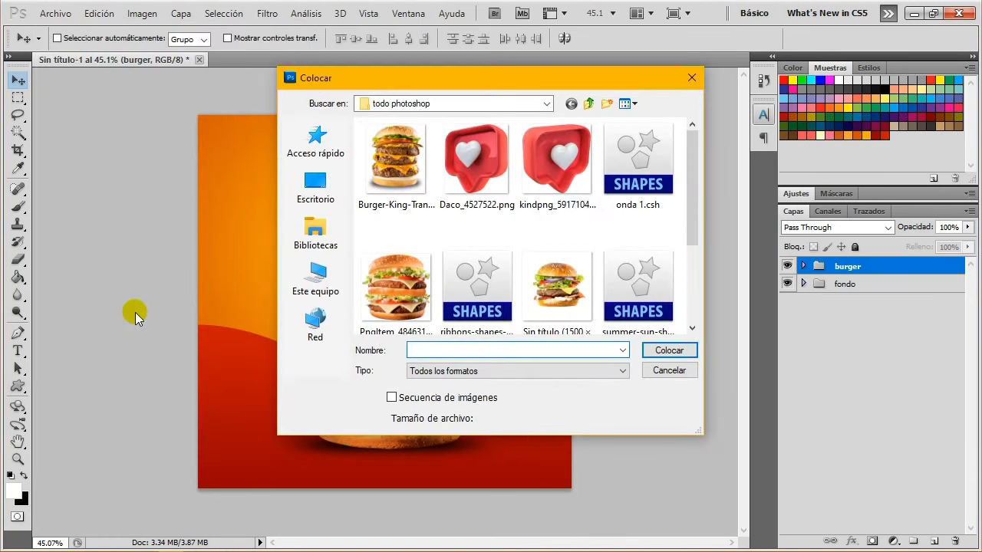
click(564, 157)
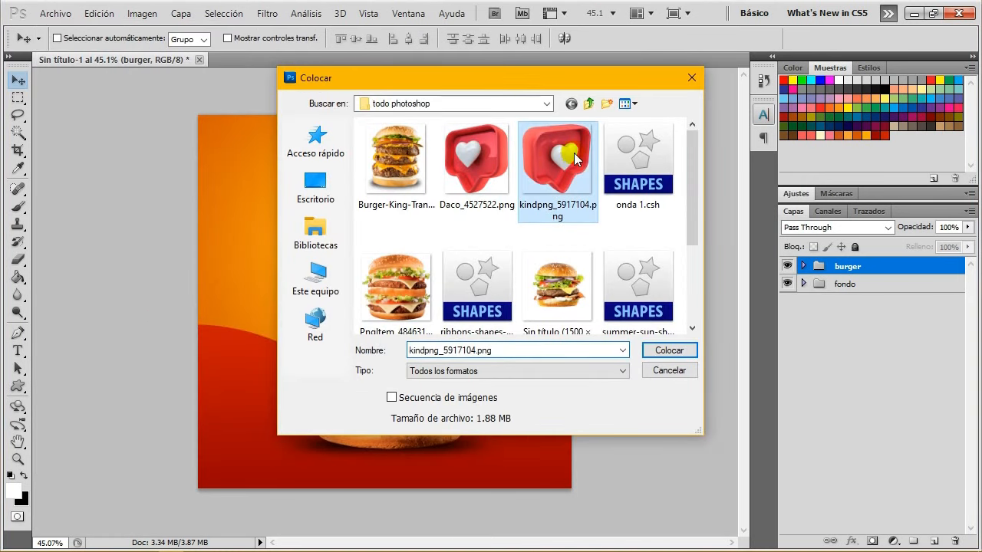
click(669, 350)
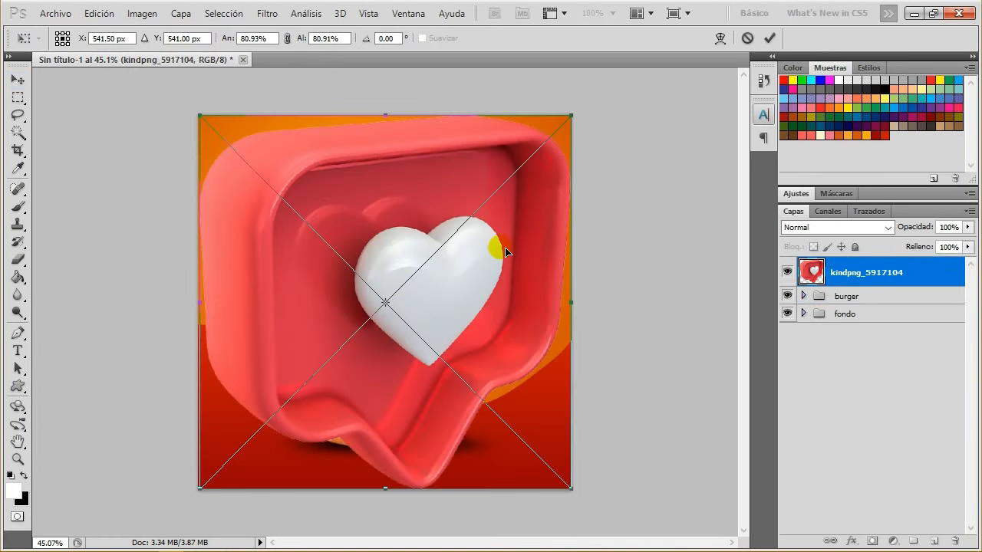
drag(571, 488, 287, 233)
key(ctrl+z)
drag(570, 486, 394, 263)
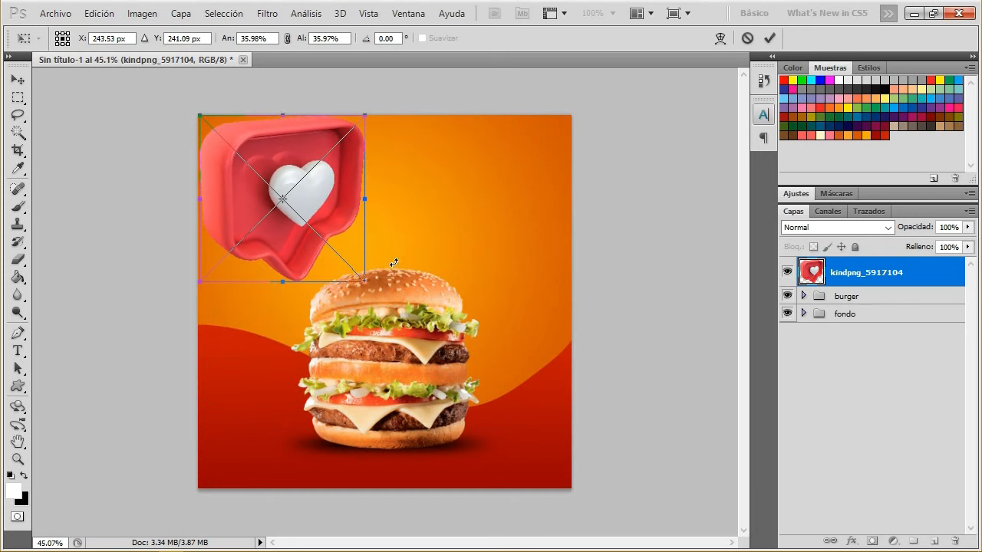
click(769, 38)
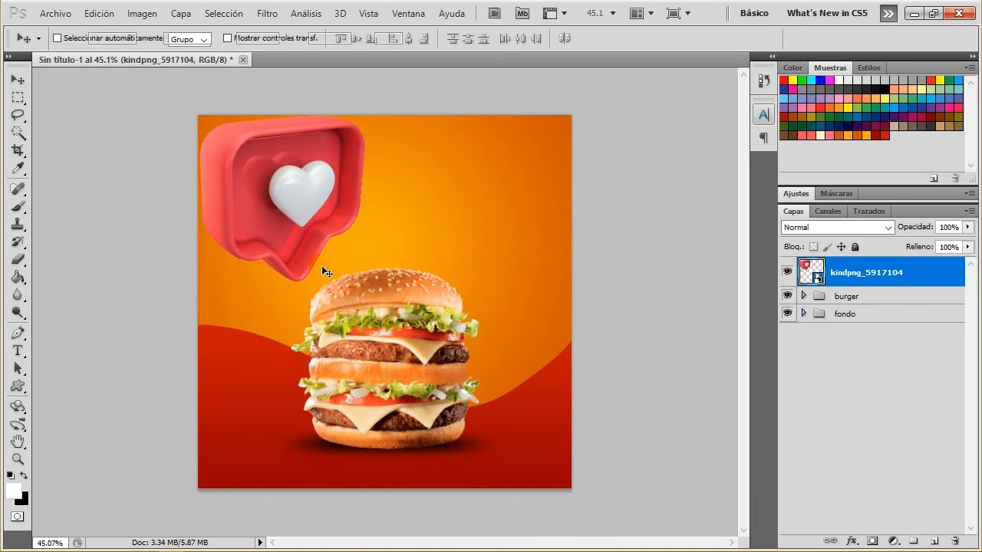
Scale the placed heart bubble to about 26.4% and shift it partly beyond the canvas's upper-left corner
key(ctrl+t)
drag(369, 286, 310, 226)
key(F9)
key(F9)
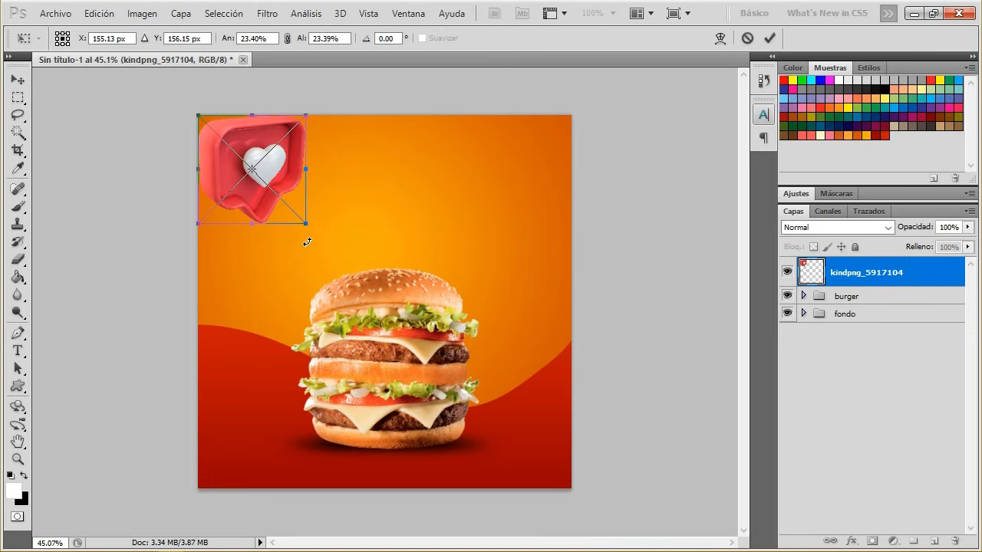
drag(292, 174, 268, 159)
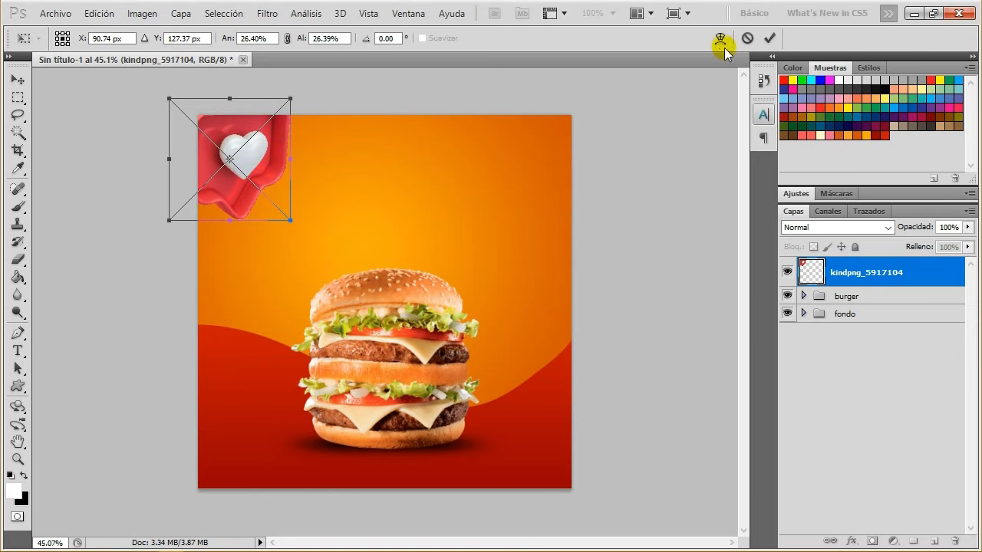
click(766, 40)
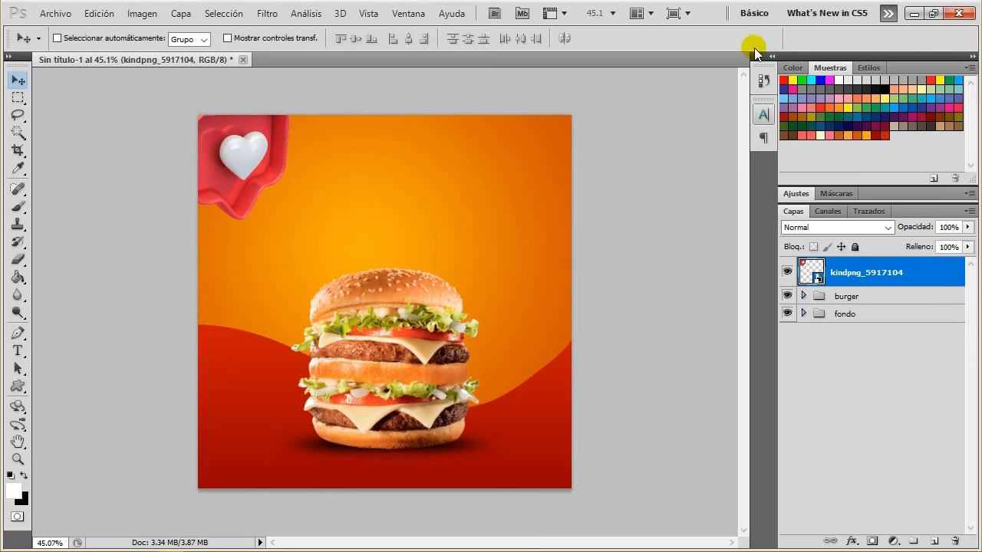
Rasterize the kindpng_5917104 layer and shift its midtone color balance to +93 toward red
right_click(938, 266)
click(771, 313)
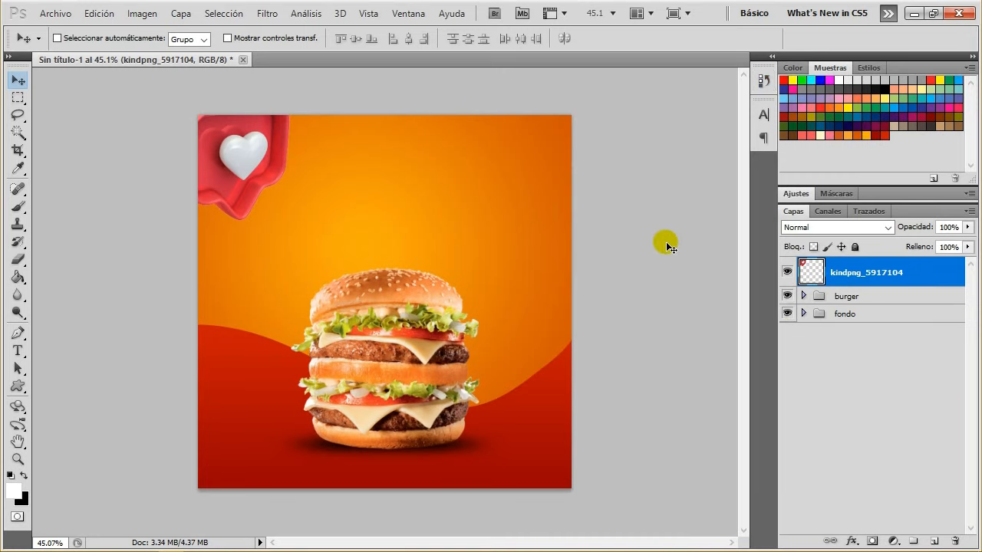
click(146, 15)
mouse_move(298, 50)
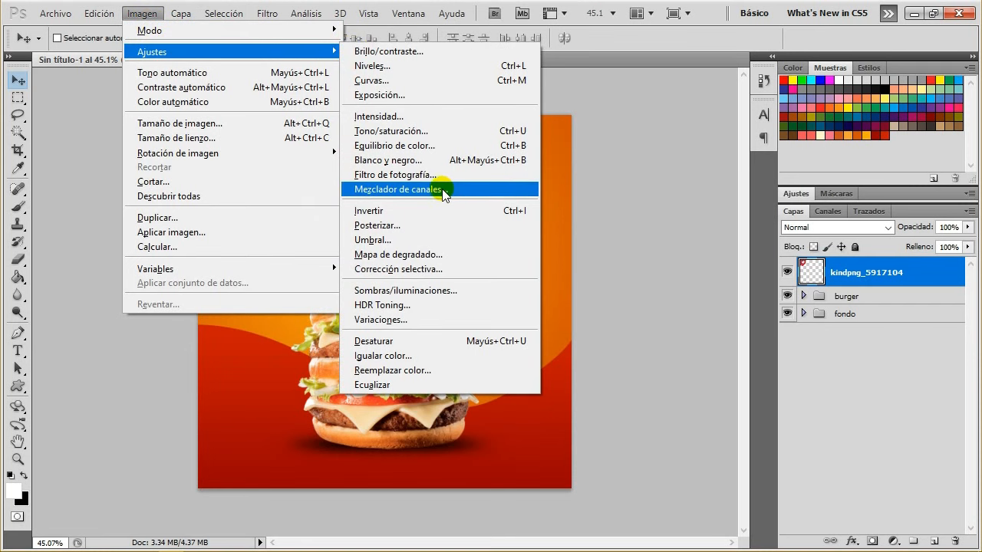
click(424, 146)
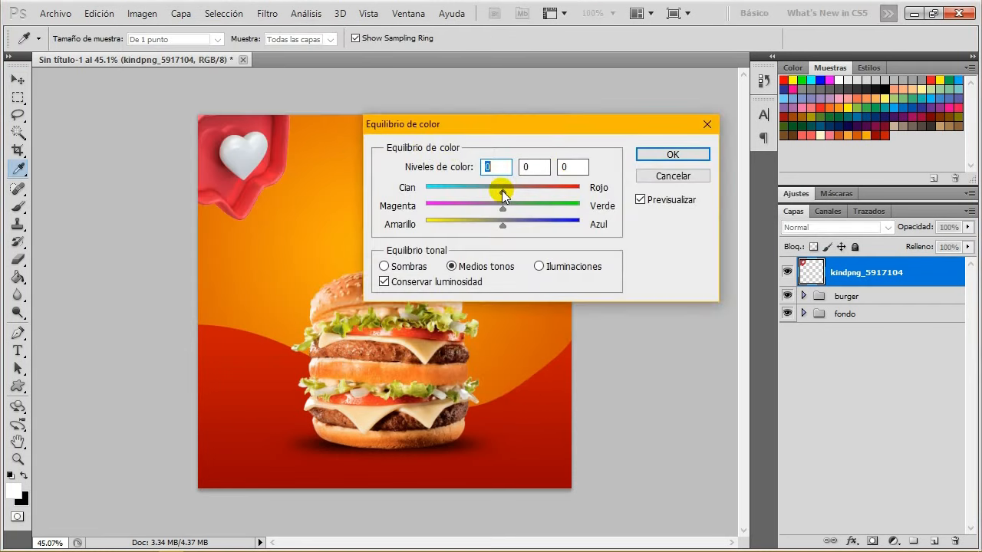
drag(527, 190, 574, 189)
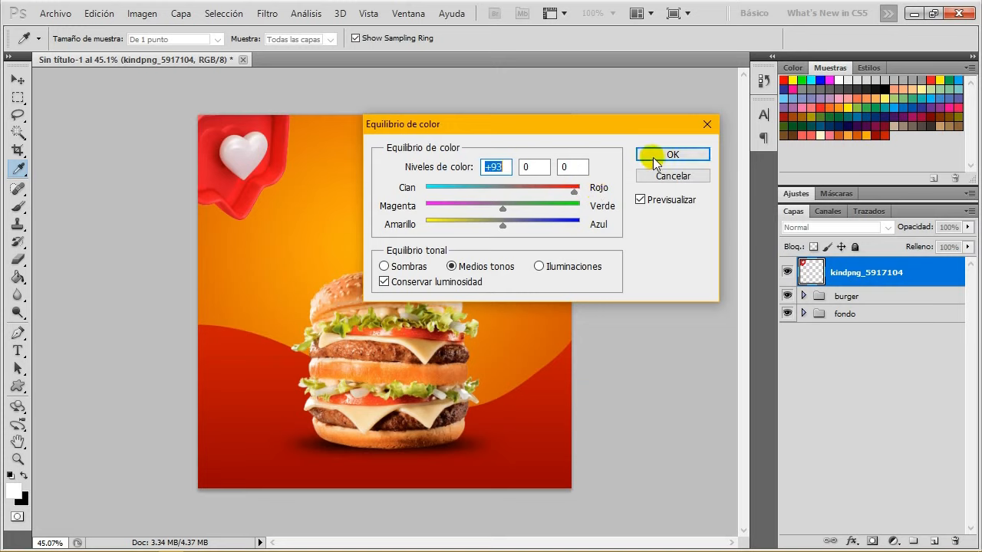
click(491, 166)
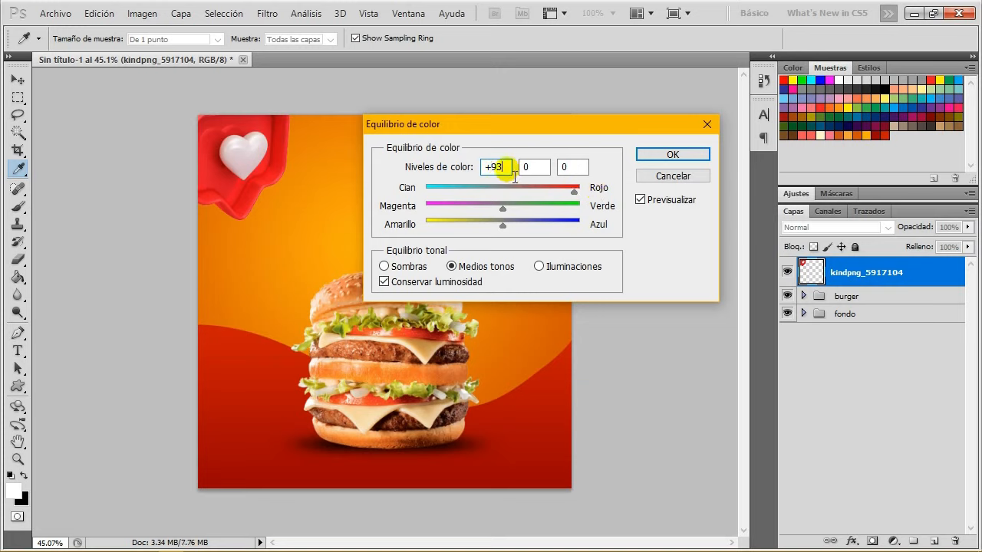
click(672, 154)
key(v)
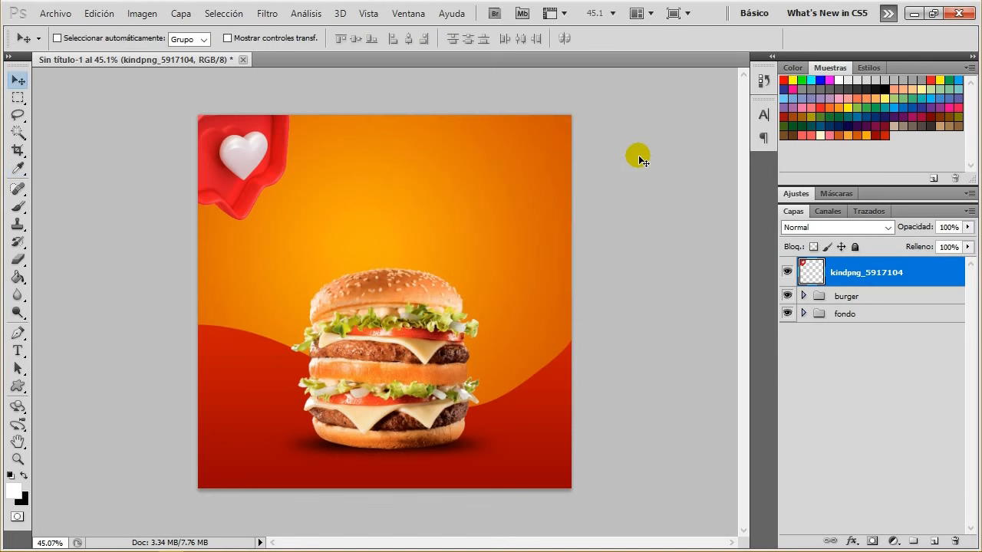
Apply a Gaussian blur with a 9-pixel radius to the kindpng_5917104 layer
click(267, 13)
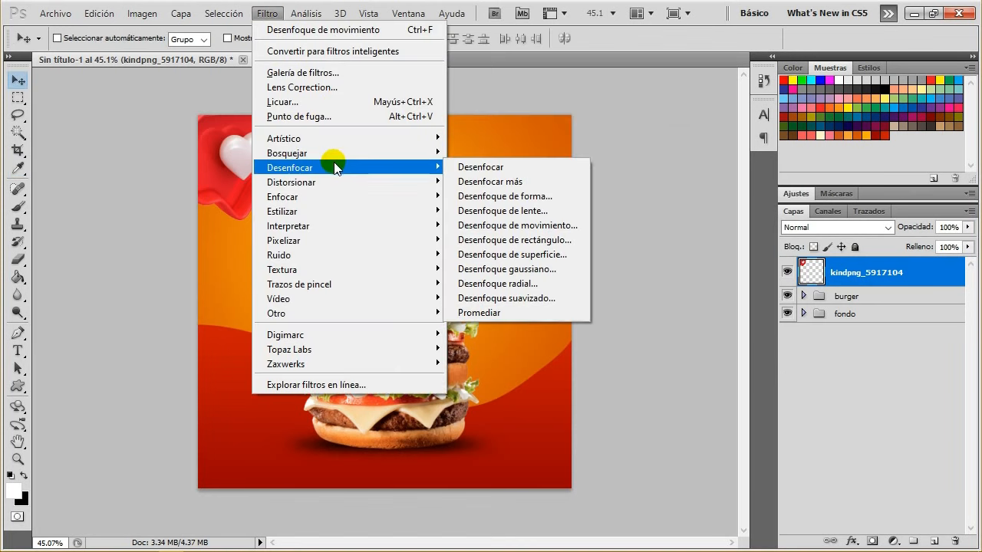
mouse_move(343, 190)
mouse_move(352, 168)
click(531, 269)
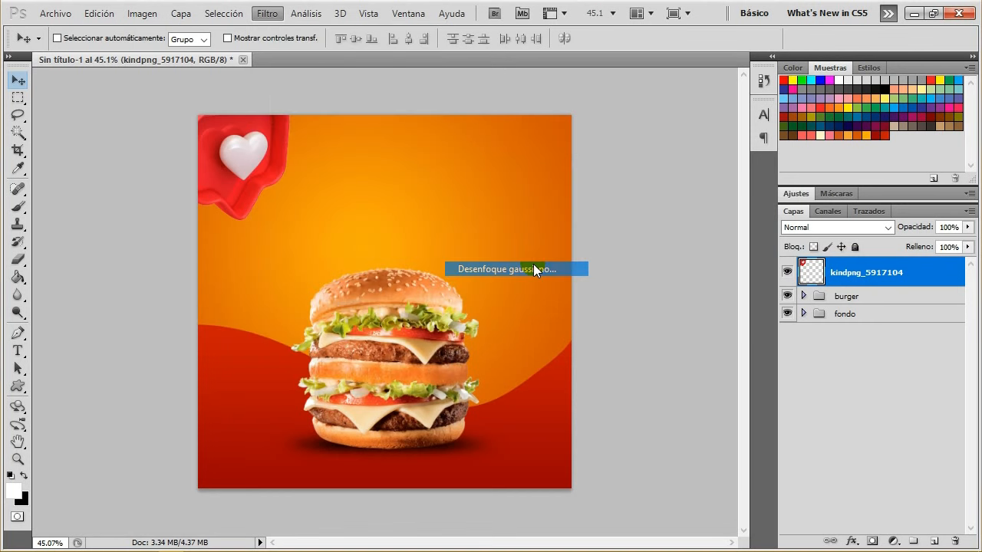
mouse_move(739, 324)
mouse_down()
mouse_move(668, 325)
mouse_move(728, 324)
mouse_up()
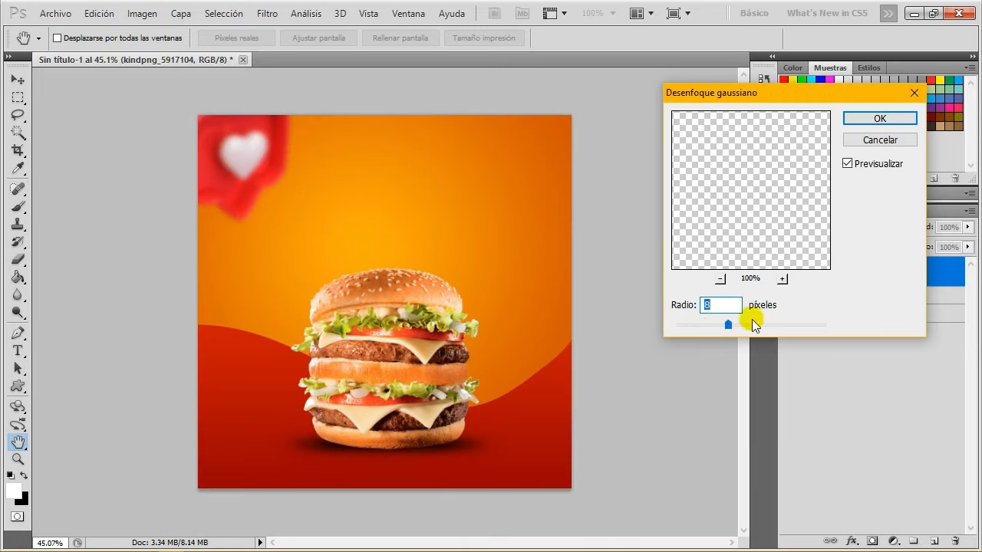
text(9)
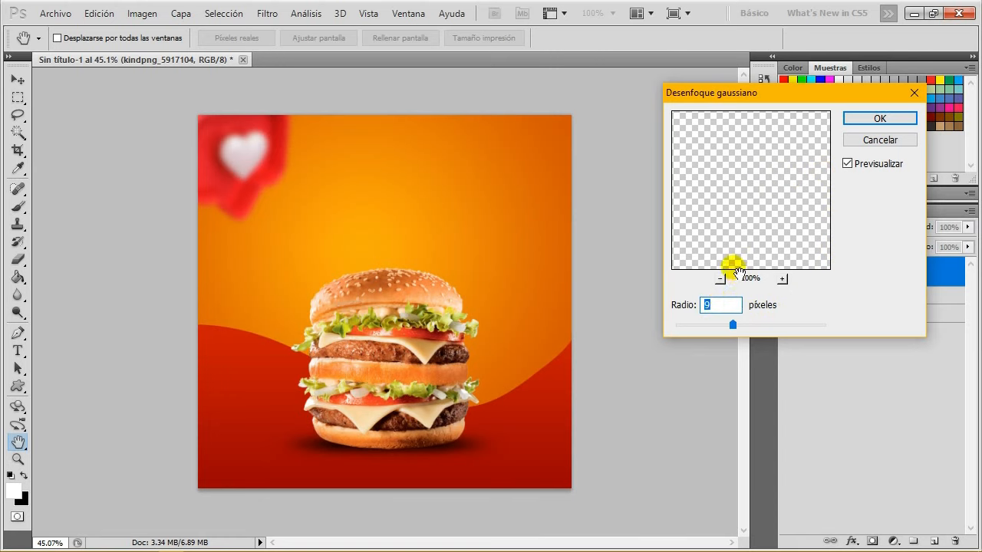
click(876, 120)
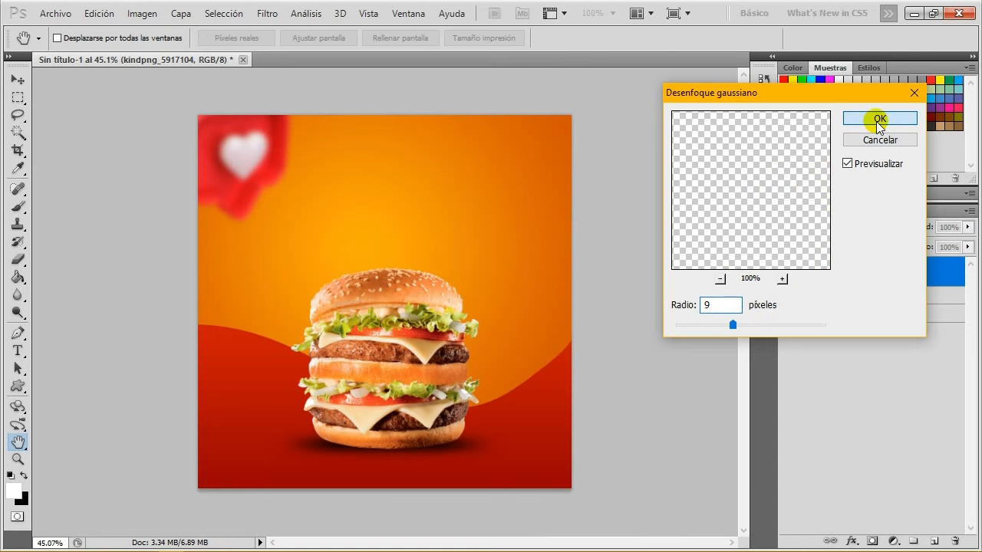
Enlarge the blurred heart bubble to about 106%, rotate it about 2.6° clockwise, and nudge it toward the canvas's left edge
key(ctrl+t)
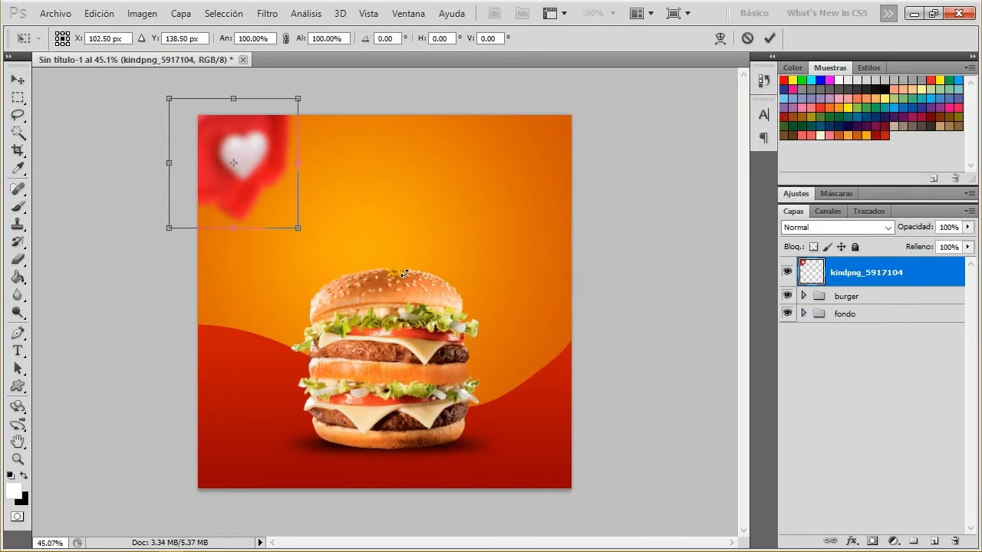
drag(299, 228, 310, 236)
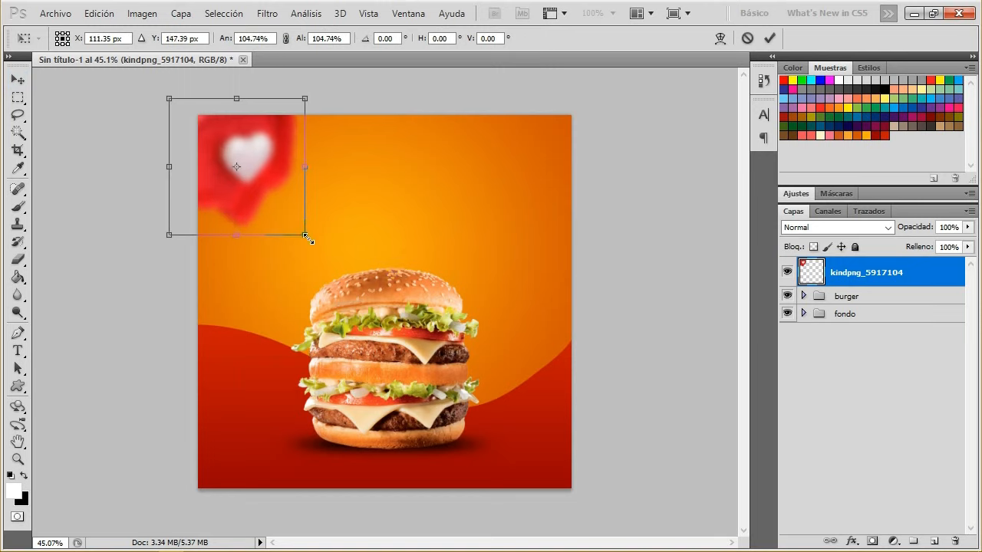
drag(359, 168, 360, 172)
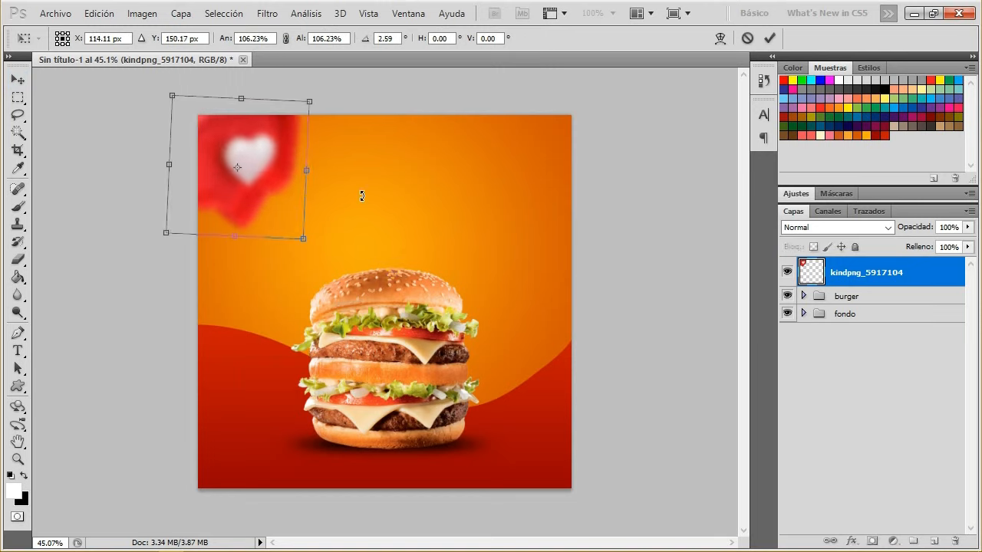
key(Return)
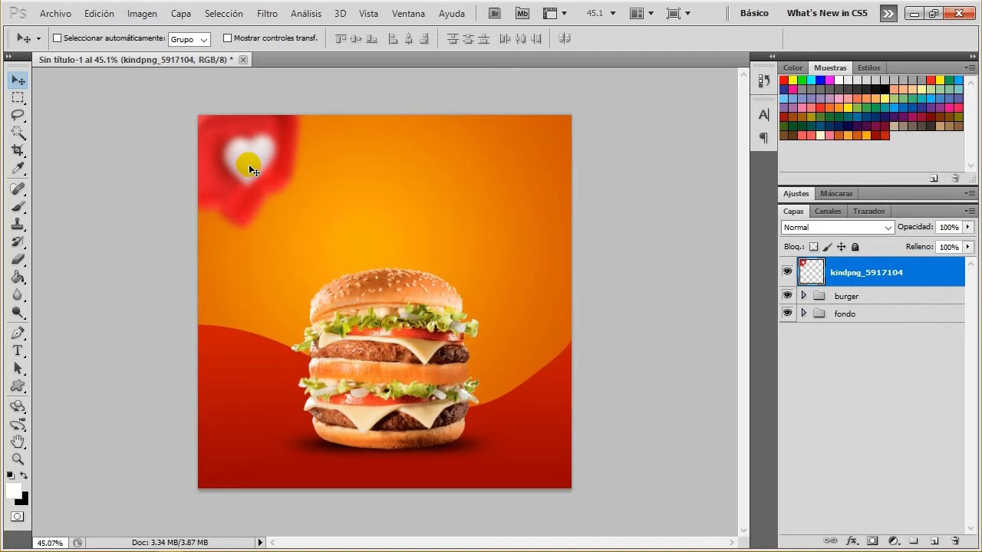
drag(249, 164, 251, 166)
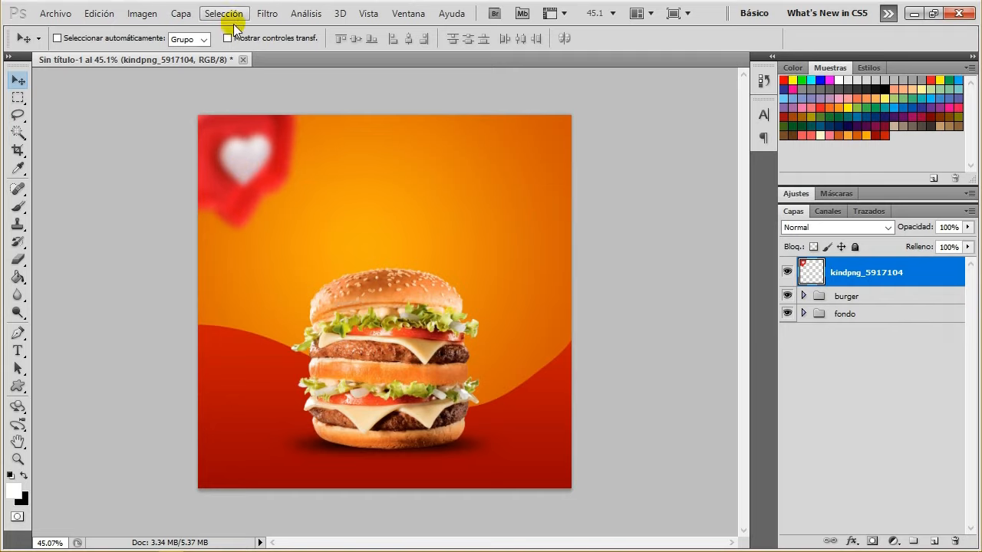
Place Daco_4527522.png as the top layer and shrink it to a small heart bubble beside the burger's lower right
click(53, 13)
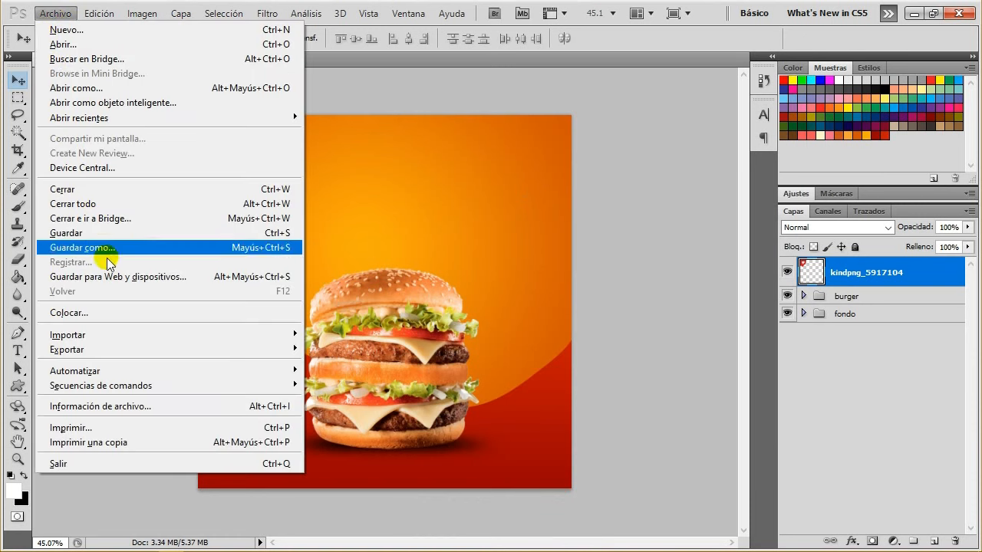
click(100, 312)
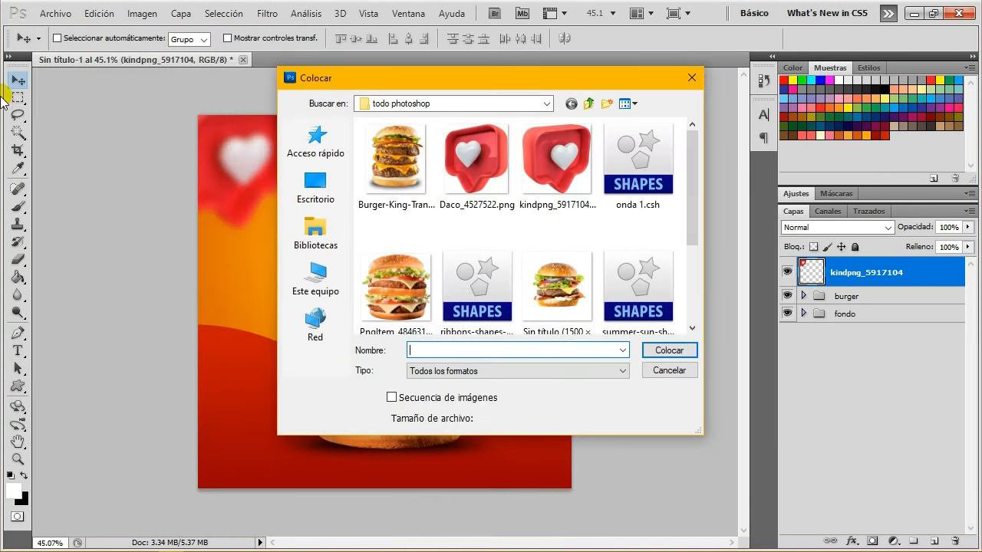
click(473, 151)
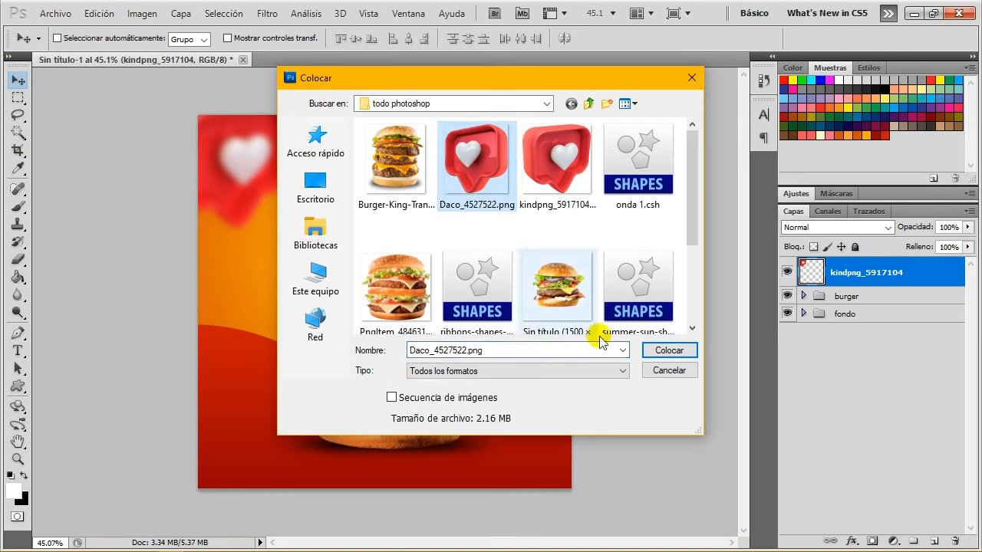
click(669, 351)
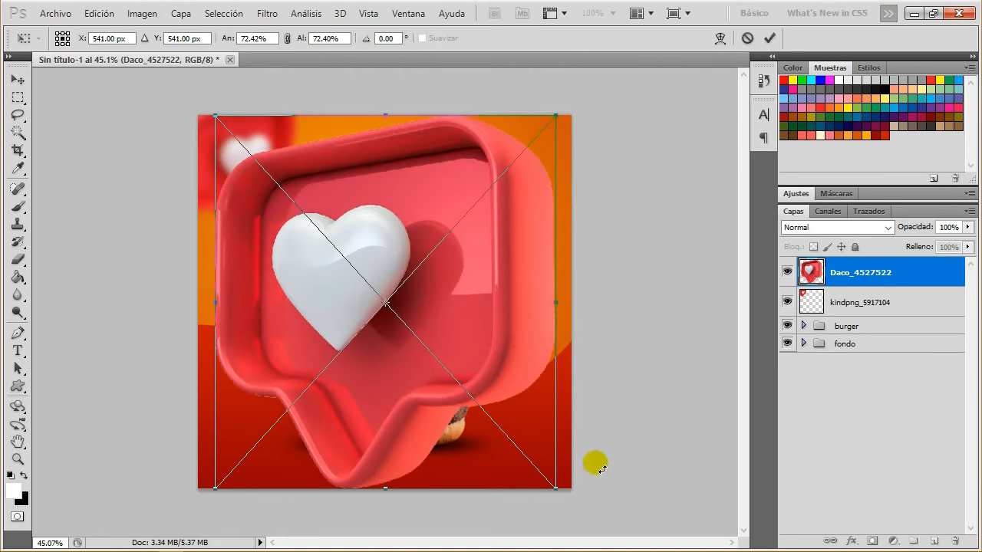
drag(556, 488, 558, 368)
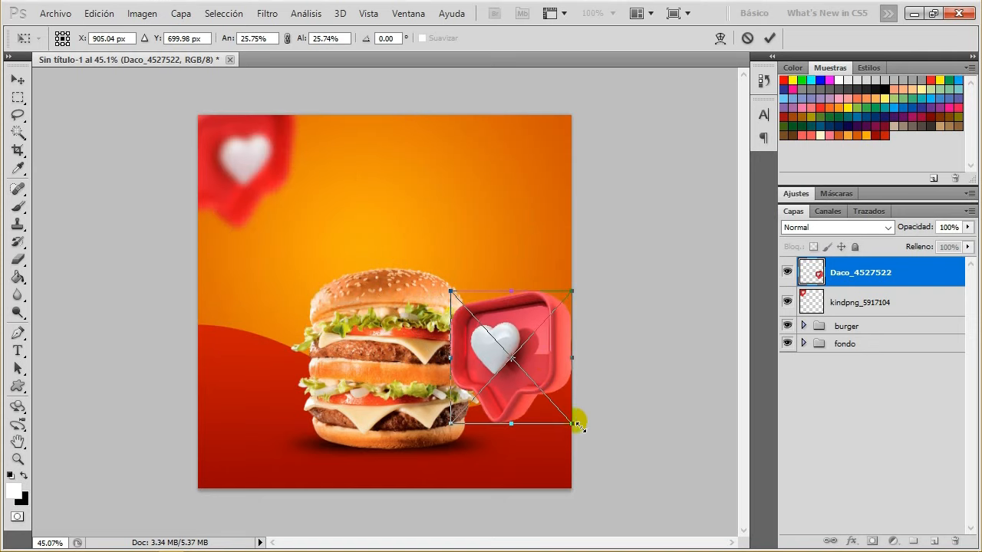
drag(575, 427, 544, 426)
key(Return)
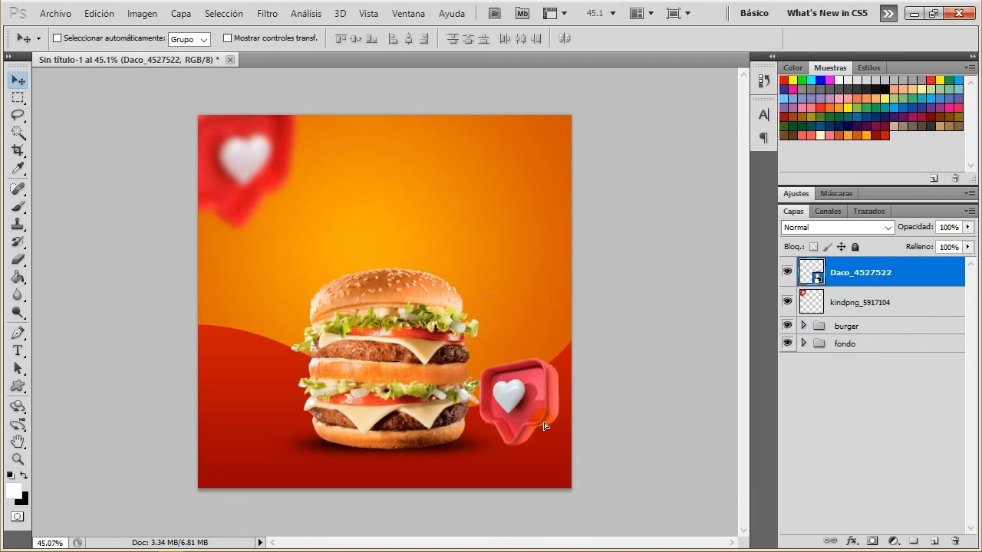
Rasterize the Daco_4527522 layer, shrink the heart bubble slightly, and position it near the canvas's lower-right corner beside the burger's base
right_click(919, 272)
click(734, 314)
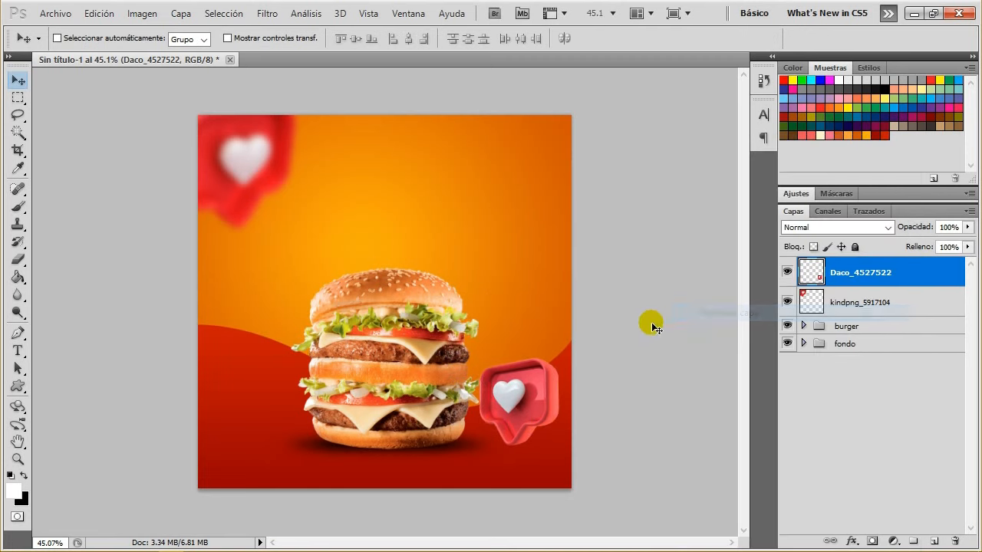
drag(537, 402, 534, 389)
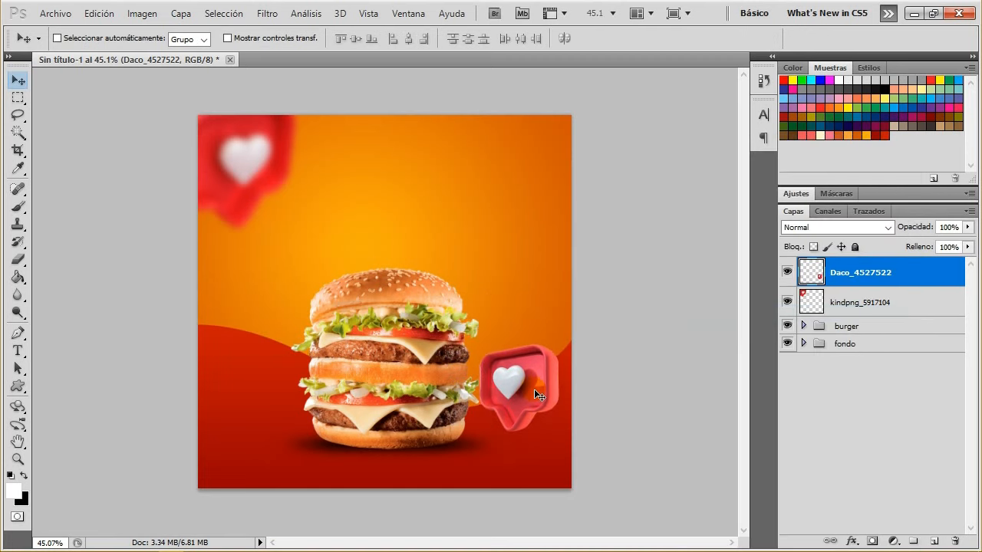
key(ctrl+t)
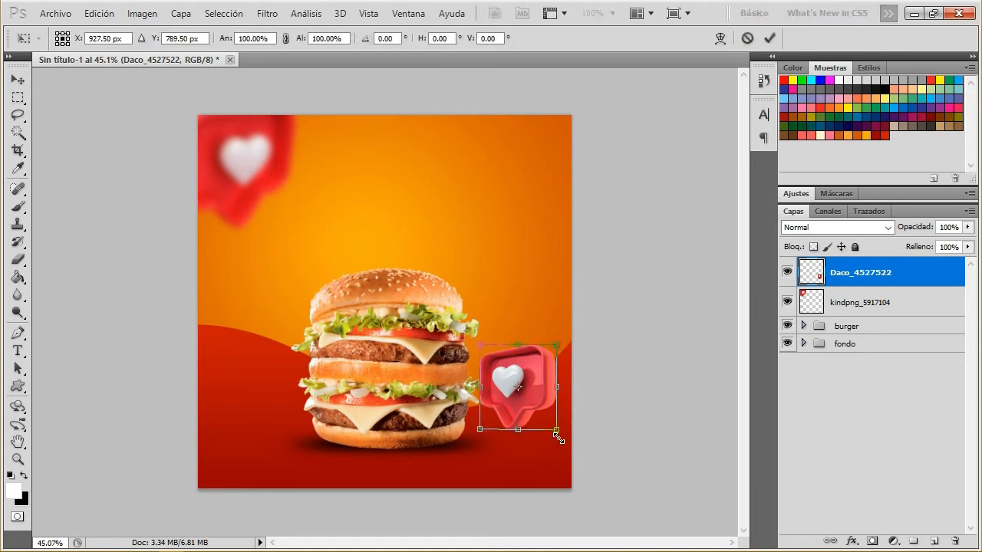
mouse_move(558, 438)
mouse_down()
mouse_move(549, 426)
mouse_move(549, 435)
mouse_up()
key(Return)
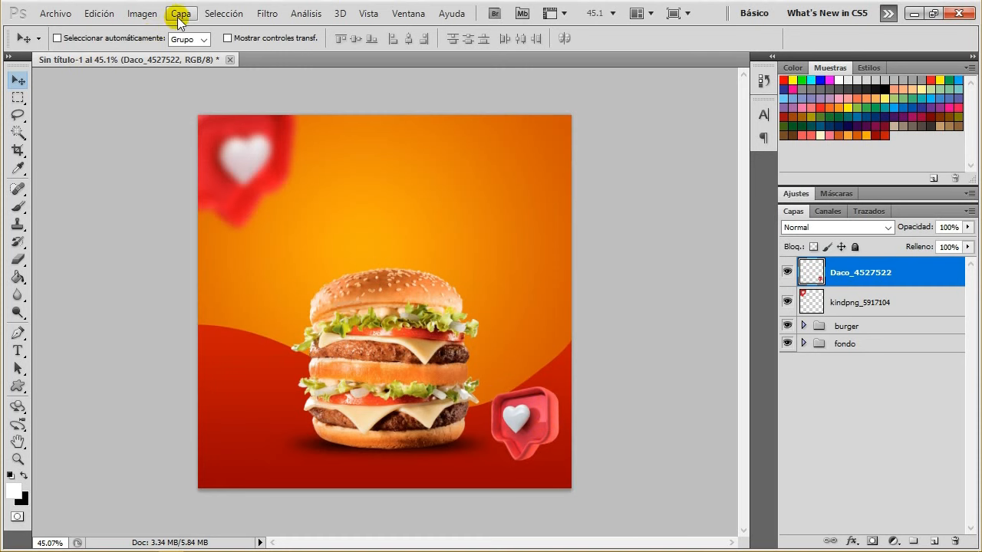
Apply Color Balance with levels +67, 0, -39 to the Daco_4527522 layer and shift its heart bubble slightly left
click(141, 15)
mouse_move(148, 61)
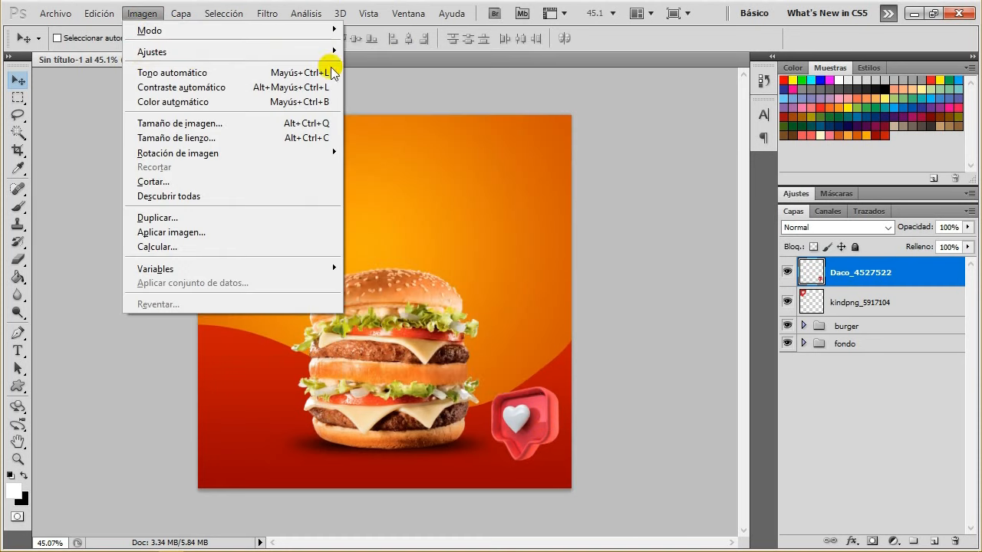
mouse_move(322, 52)
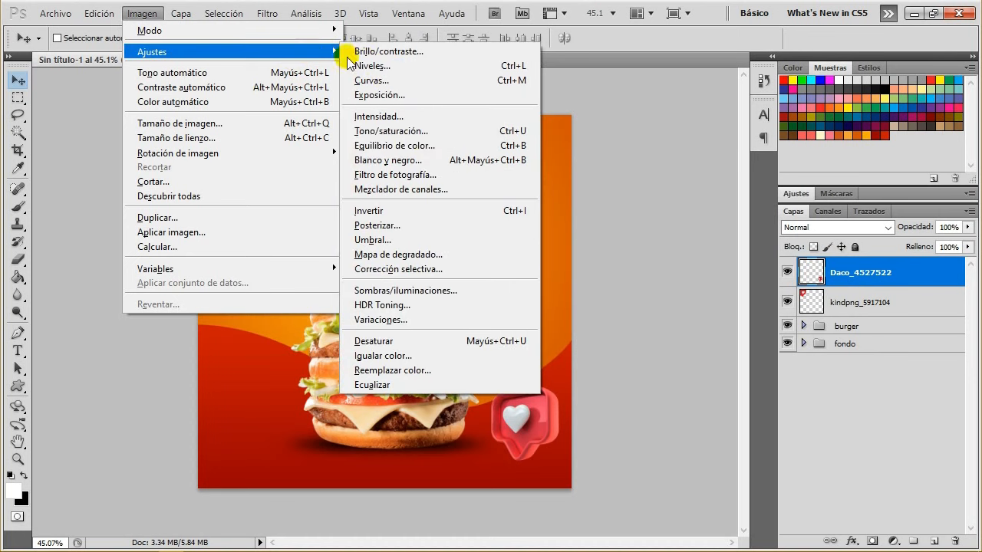
click(416, 146)
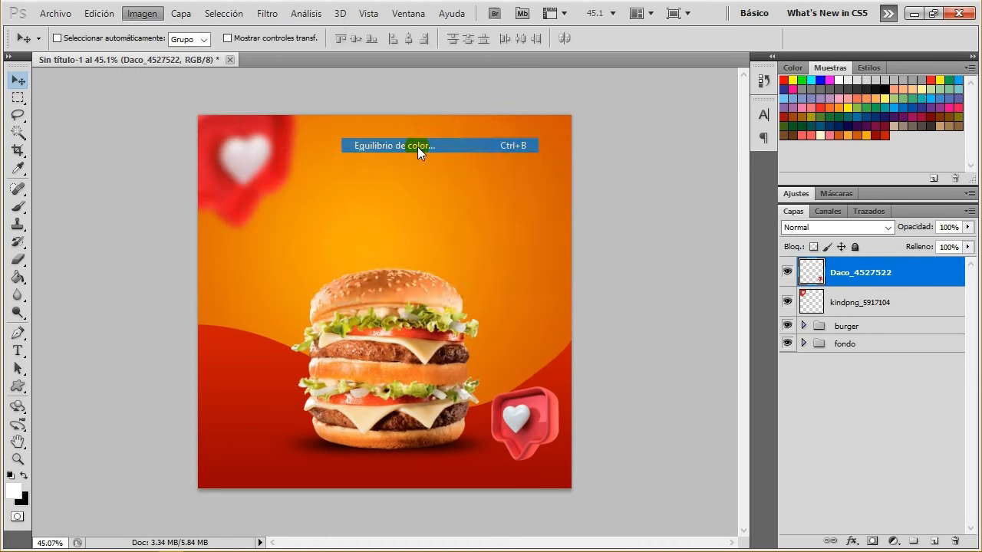
drag(552, 138, 725, 231)
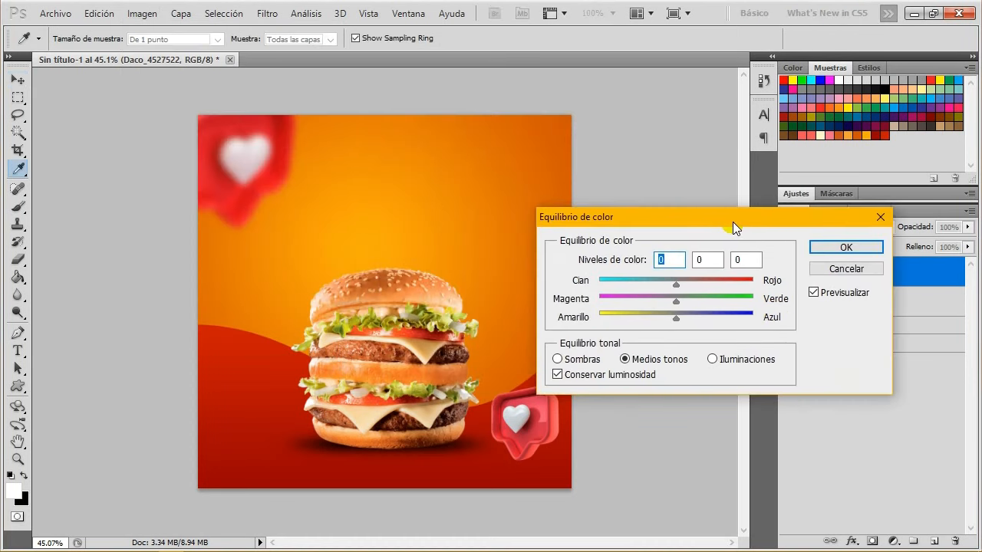
drag(679, 286, 727, 285)
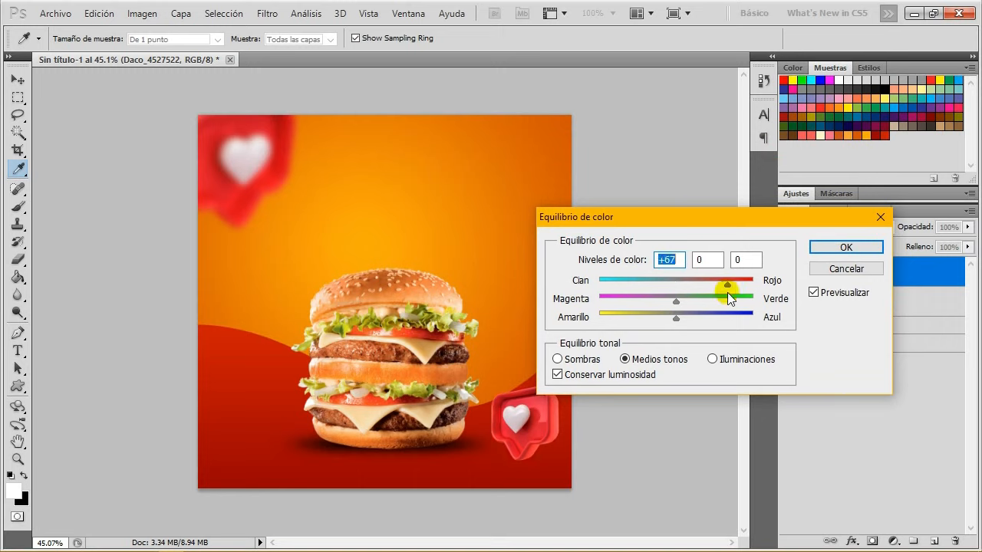
drag(676, 316, 656, 321)
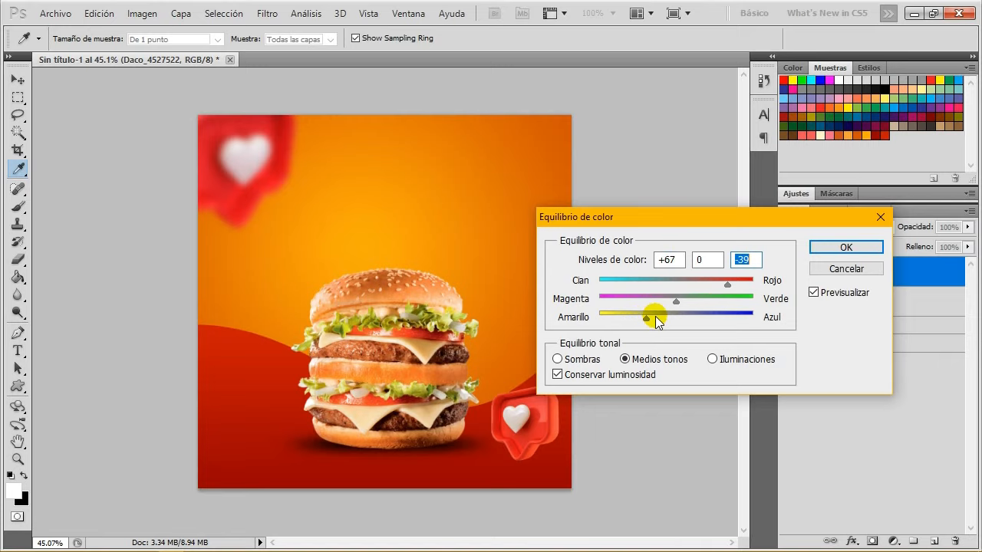
click(744, 259)
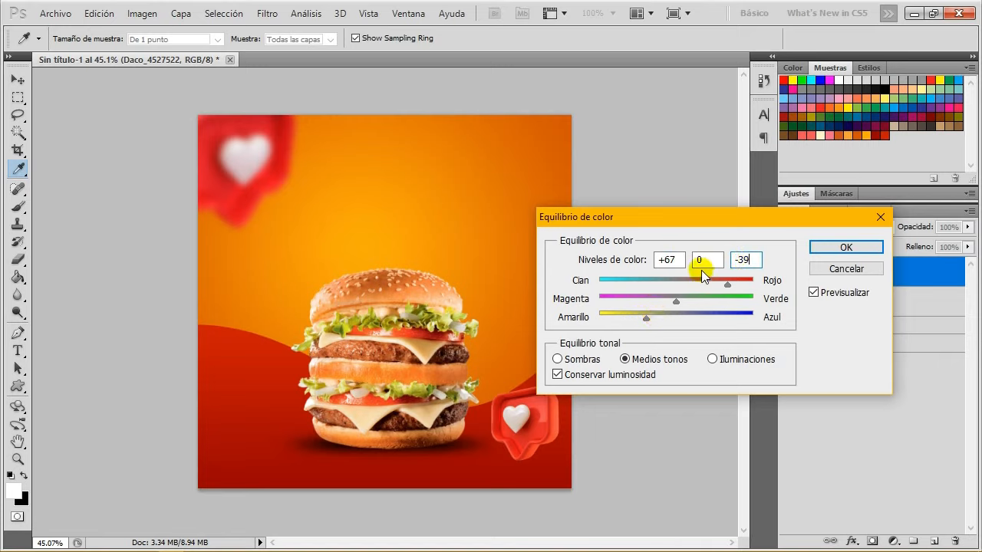
click(871, 248)
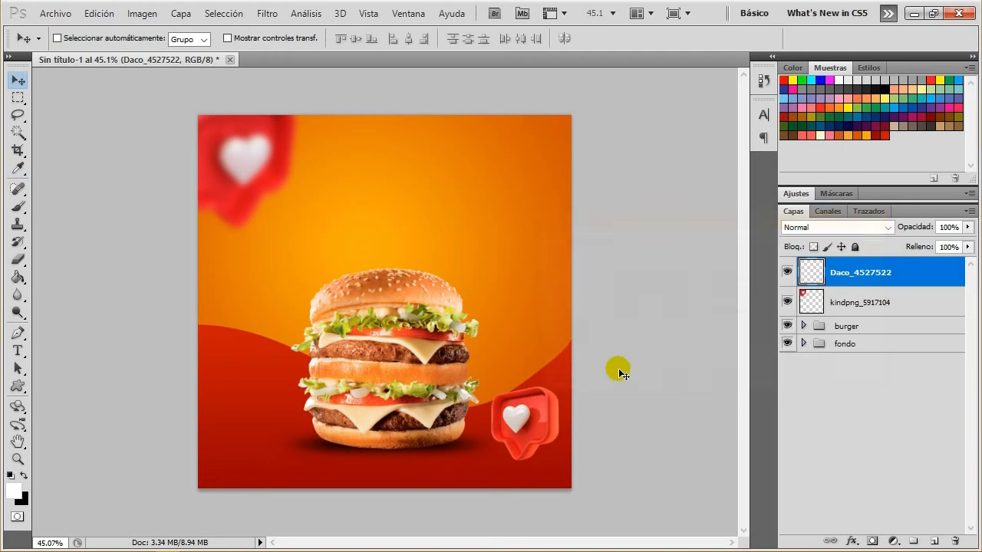
drag(524, 425, 521, 425)
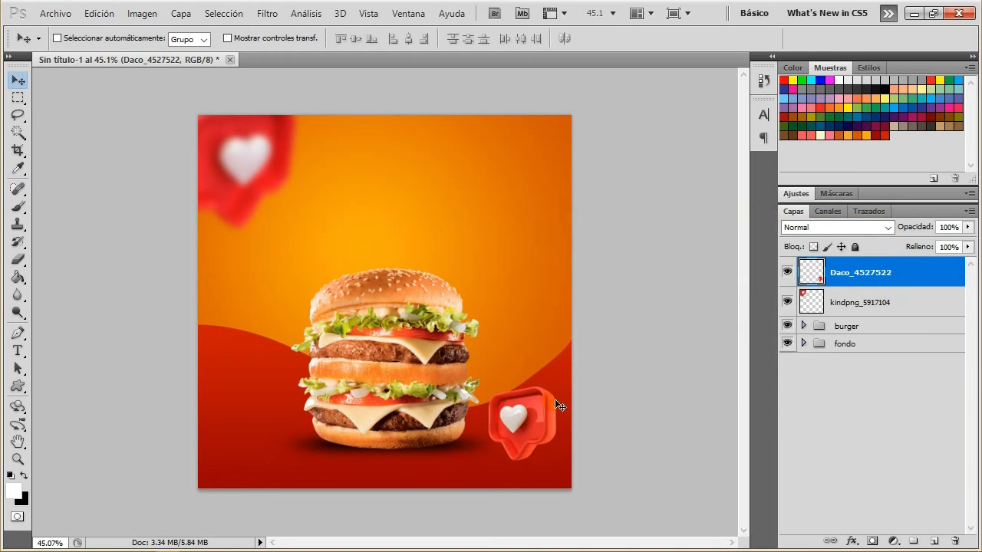
Nudge the burger group slightly upward and fine-tune its horizontal position between the canvas edge and the small heart bubble
click(865, 326)
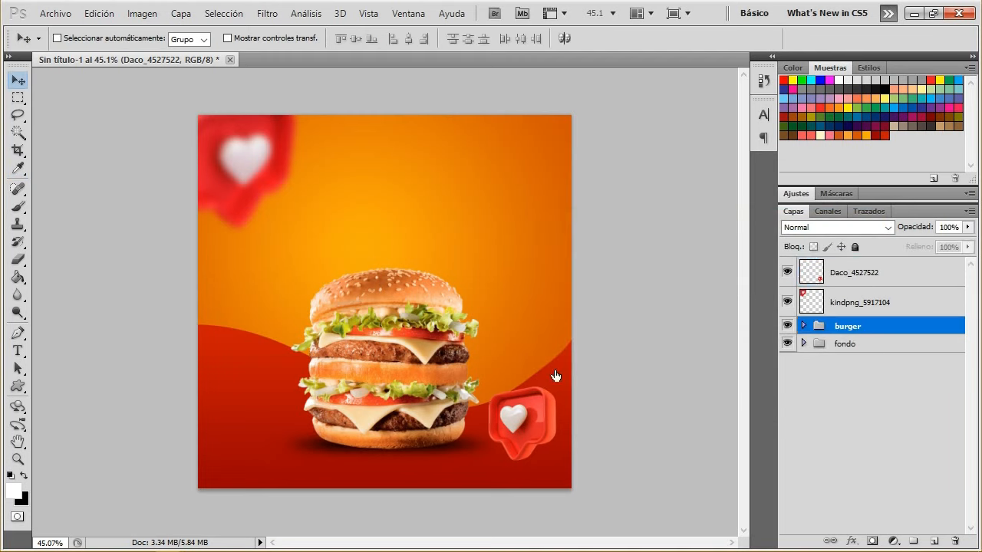
key(Left)
key(Left)
key(Left)
key(Left)
key(Left)
key(Left)
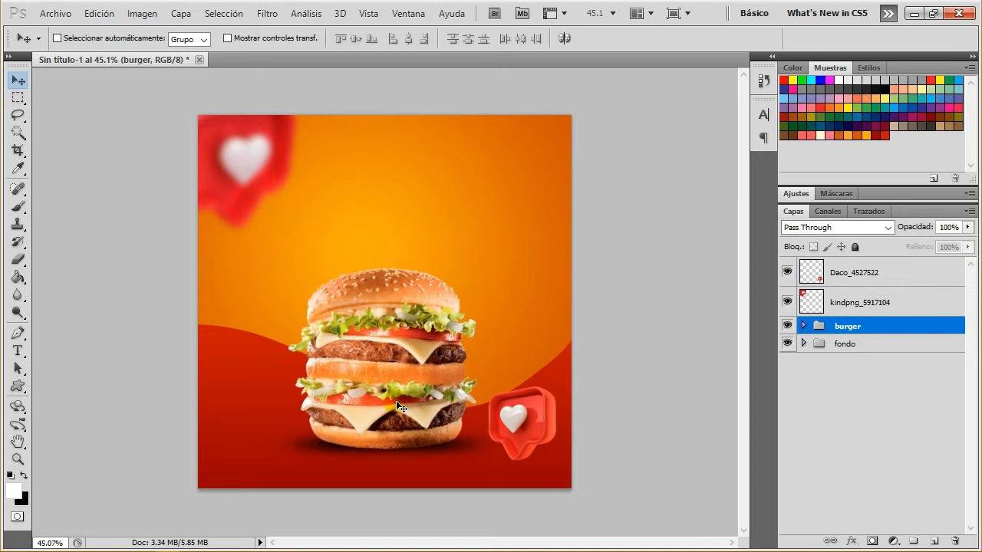
key(Up)
key(Up)
key(Up)
key(Up)
key(Up)
key(Up)
key(Up)
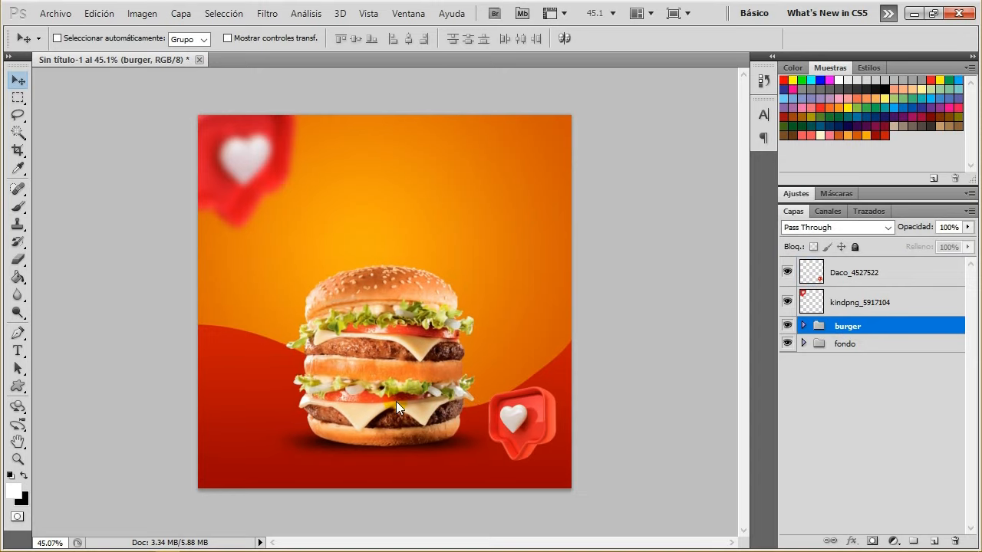
key(Right)
key(Right)
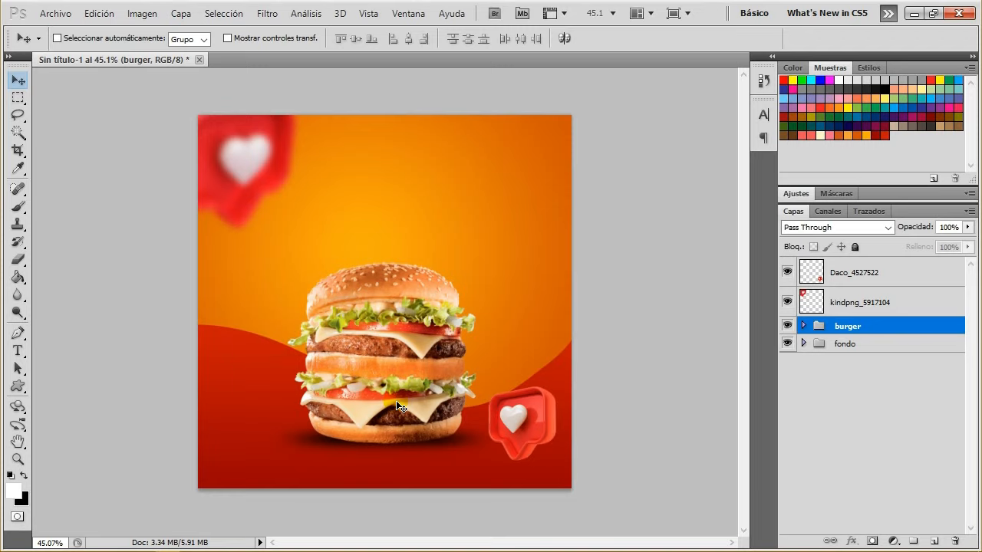
key(Right)
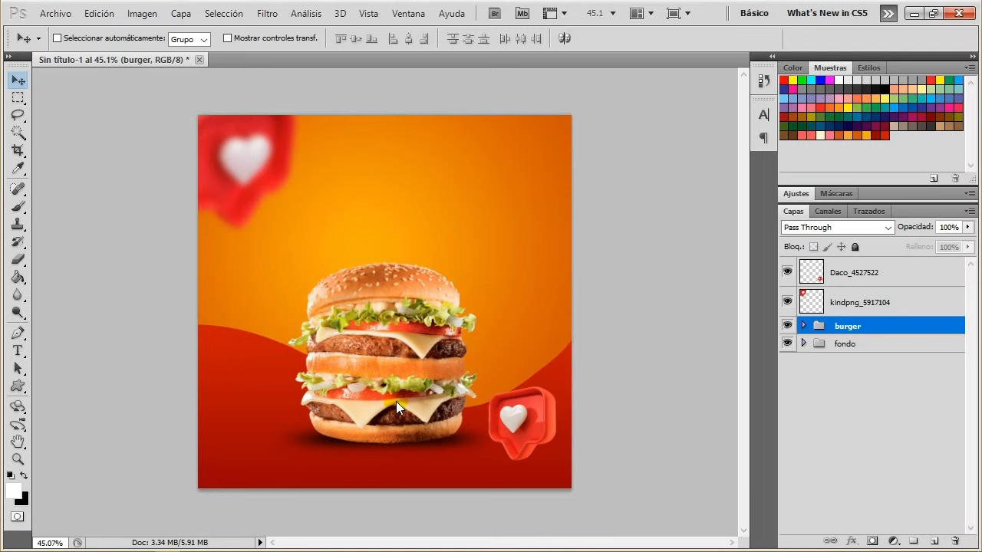
key(Right)
key(Right)
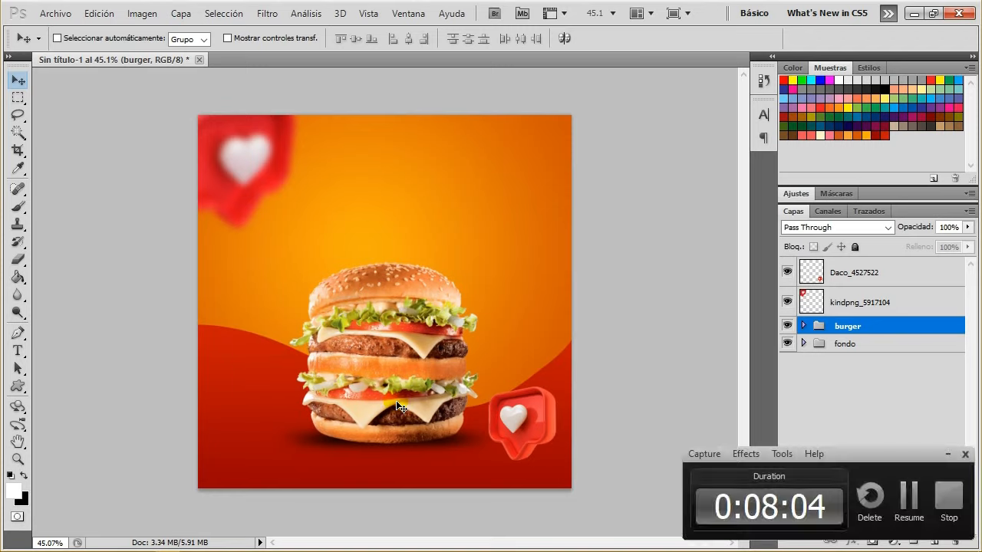
Toggle the visibility of the kindpng_5917104 and Daco_4527522 layers to check which heart bubble each one holds
click(875, 306)
click(787, 301)
click(787, 301)
click(828, 277)
click(787, 271)
click(787, 271)
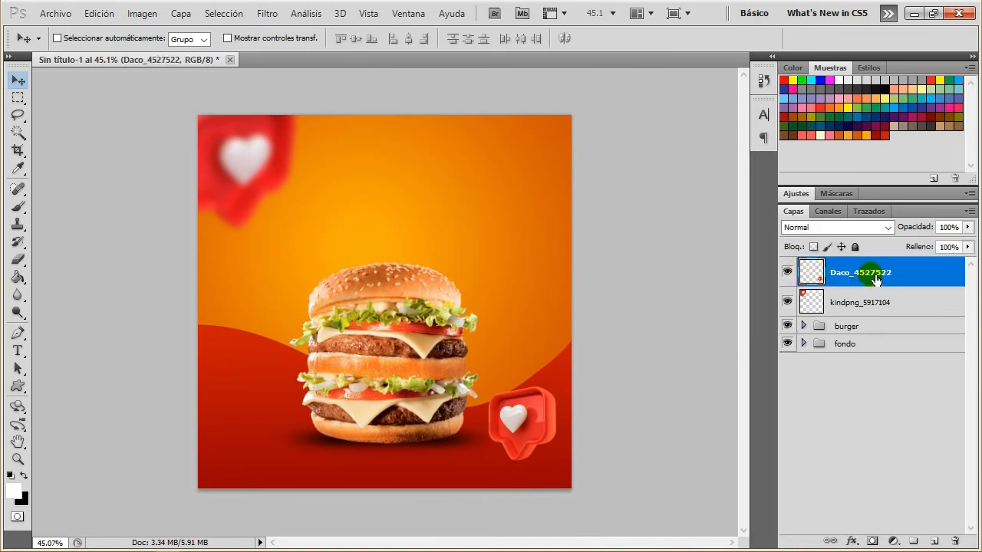
Add a new layer between Daco_4527522 and kindpng_5917104 and name it sombra
click(899, 307)
click(935, 541)
double_click(847, 303)
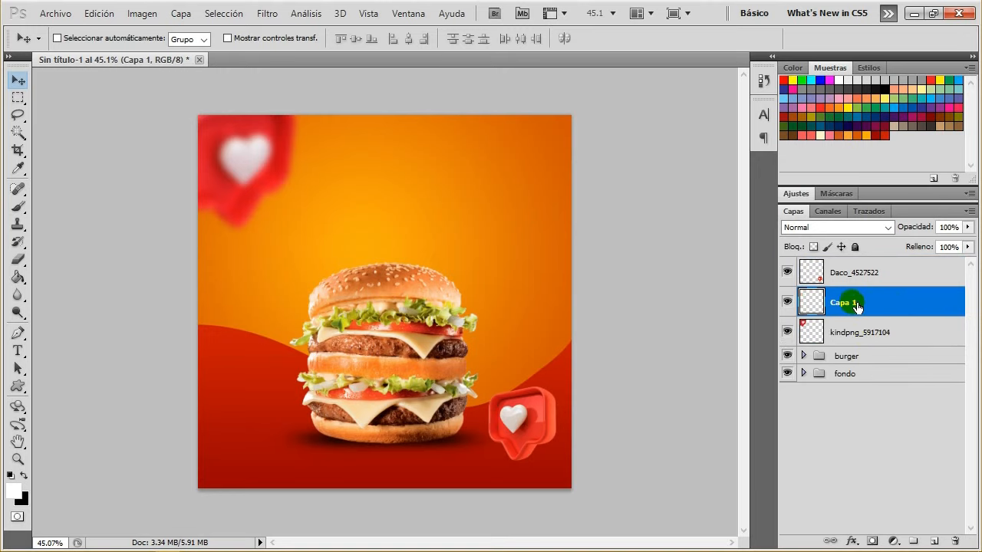
text(som)
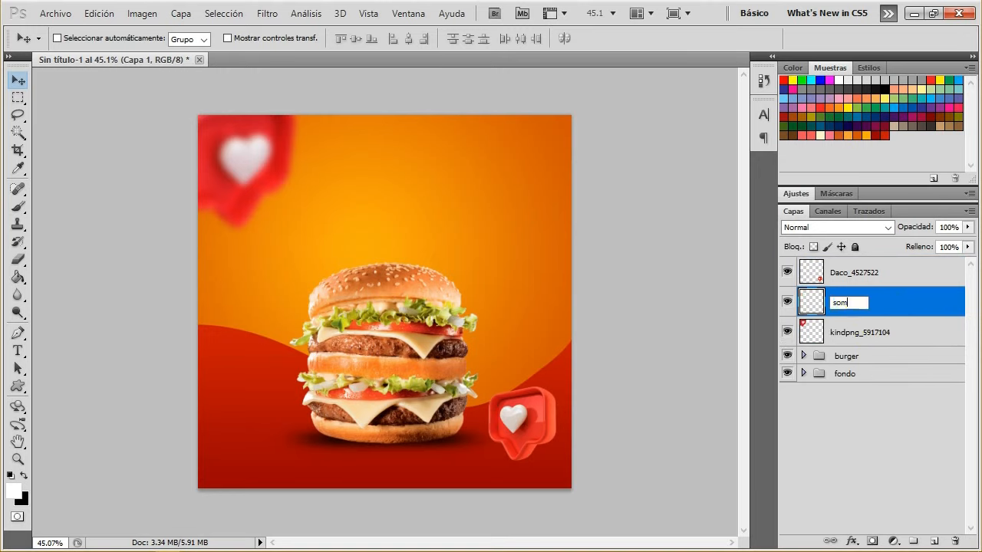
text(bra)
click(921, 296)
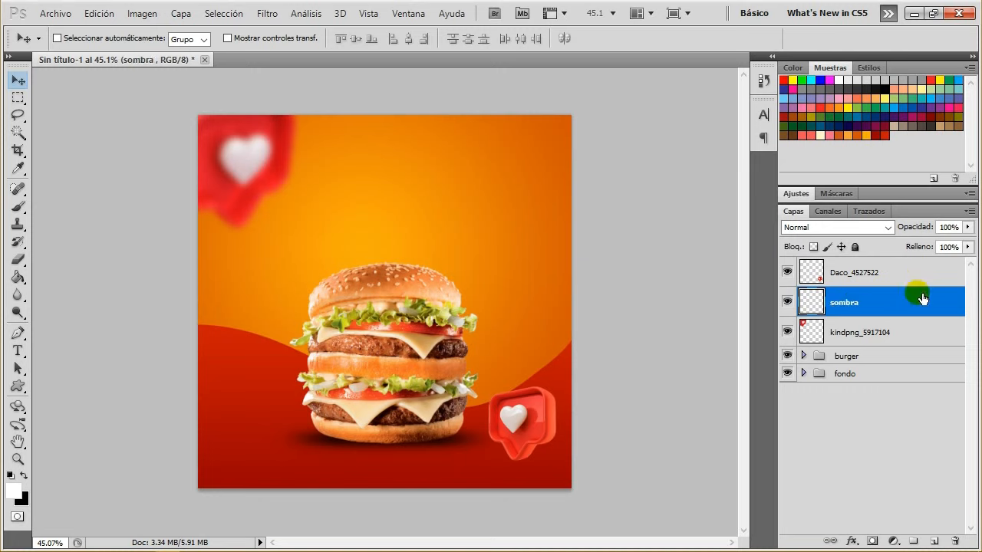
Draw a small flat black ellipse in fill-pixels mode on the sombra layer, just beneath the small heart bubble
click(23, 476)
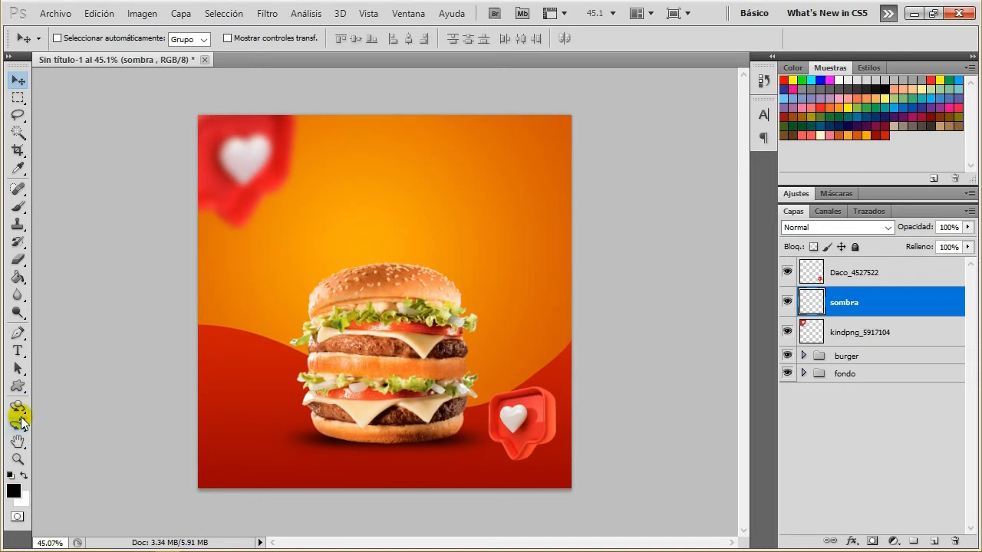
click(17, 386)
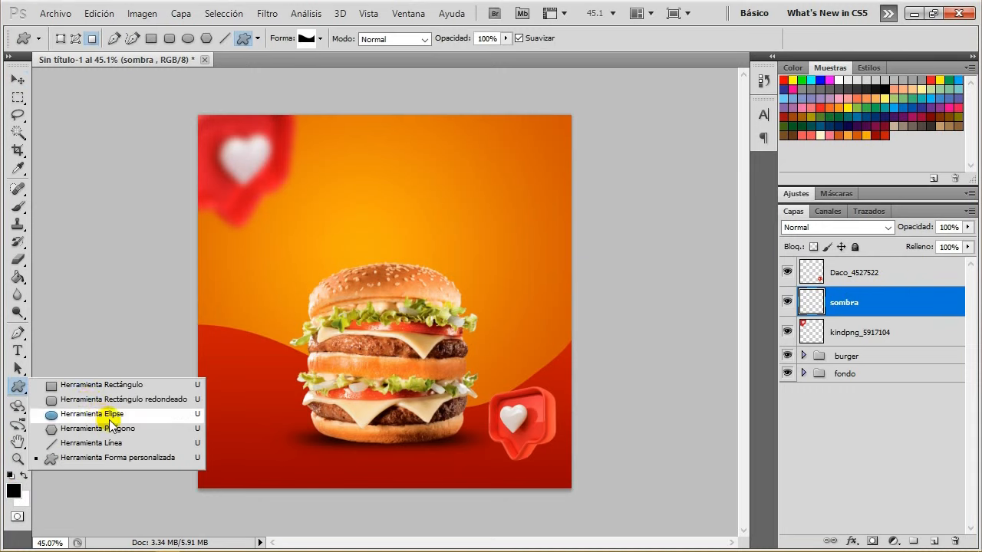
click(113, 414)
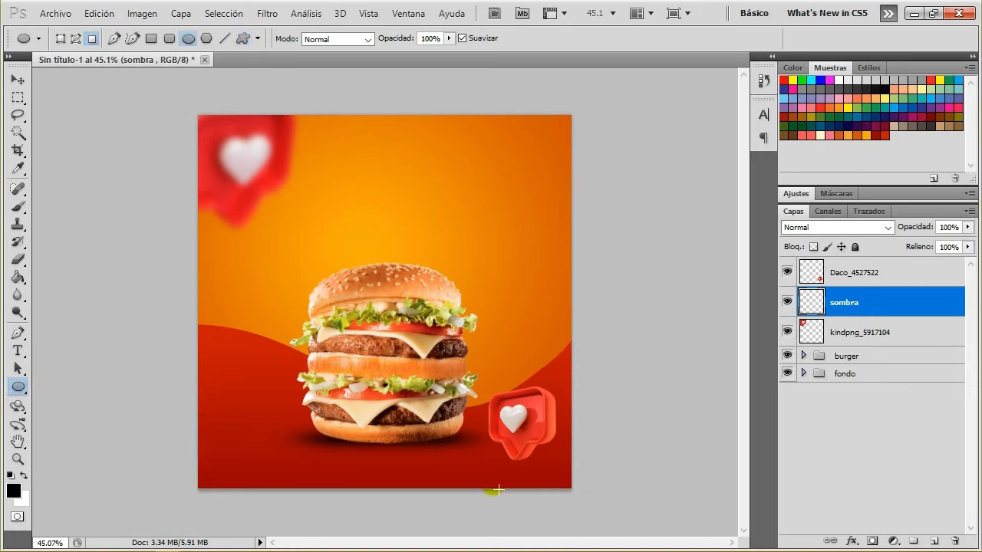
click(93, 38)
drag(541, 478, 542, 478)
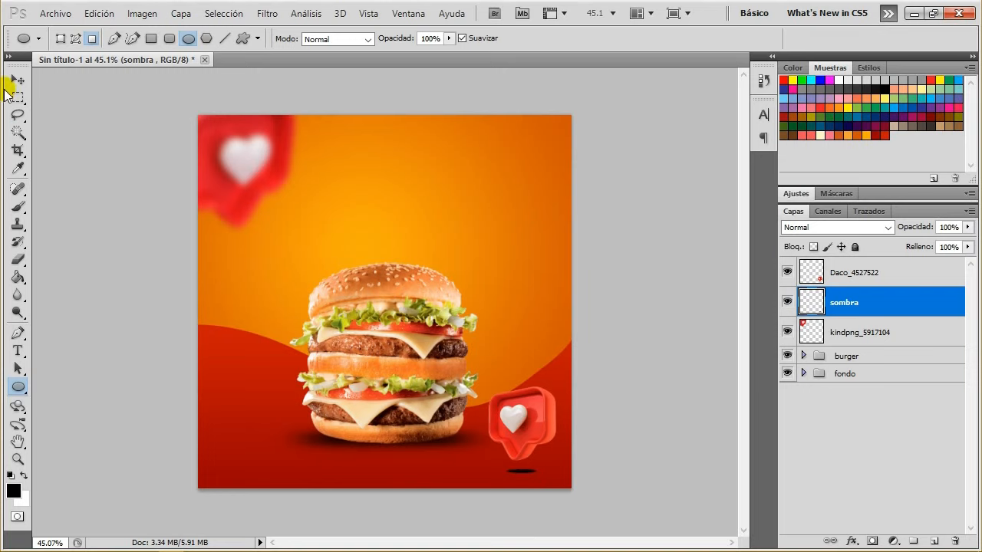
Move the black ellipse slightly down and stretch it a little wider under the heart bubble's tip with Free Transform
click(15, 79)
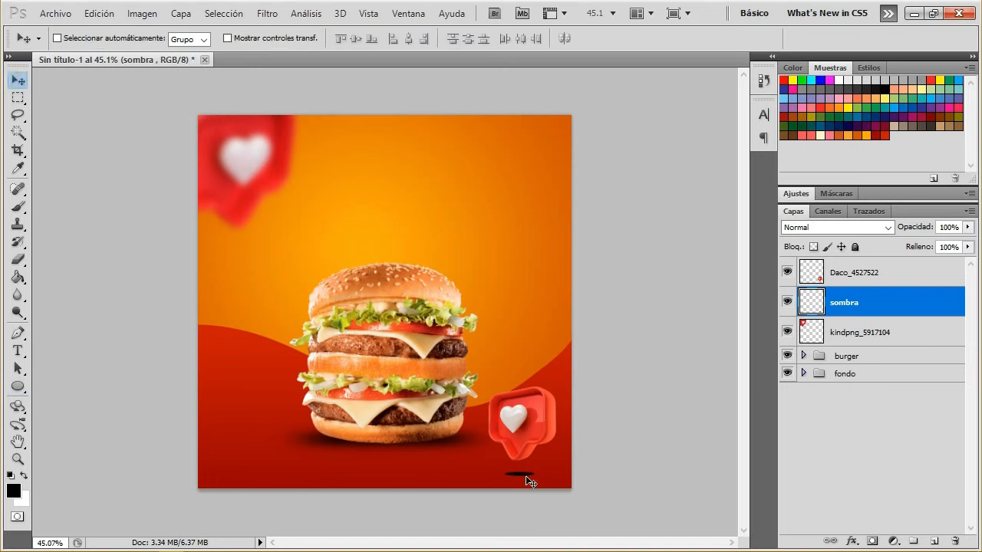
key(ctrl+t)
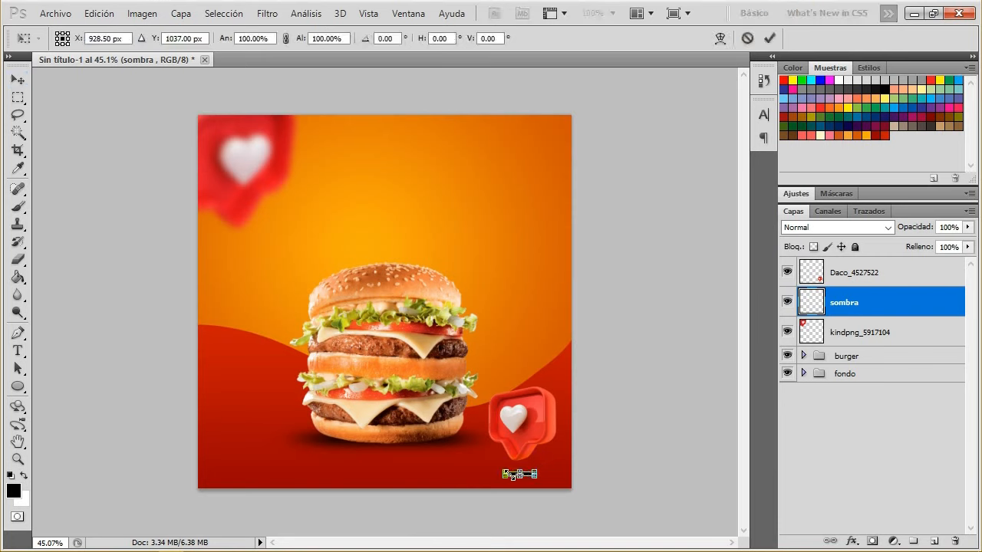
drag(512, 475, 507, 474)
key(Return)
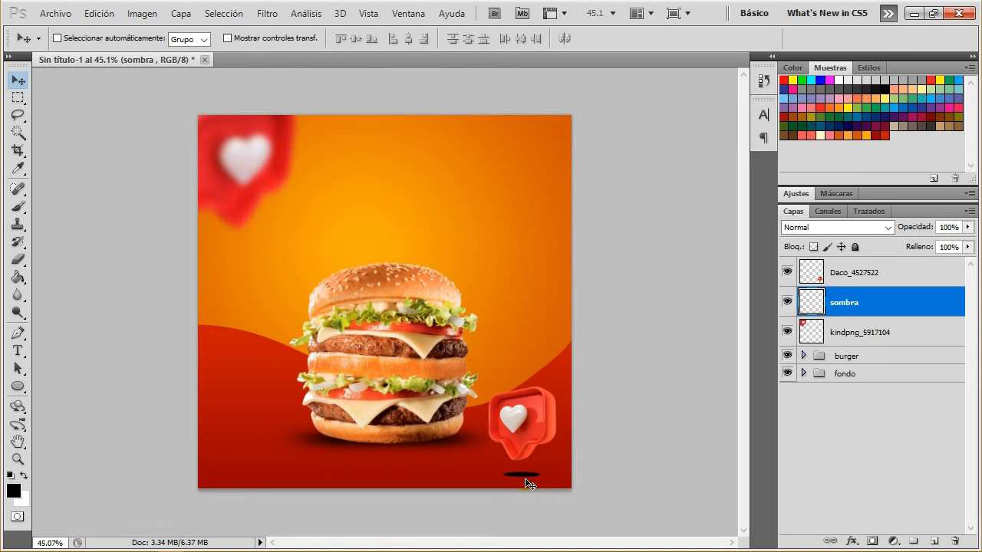
Apply a Gaussian blur with a 9.5-pixel radius to the sombra layer
click(267, 13)
mouse_move(356, 154)
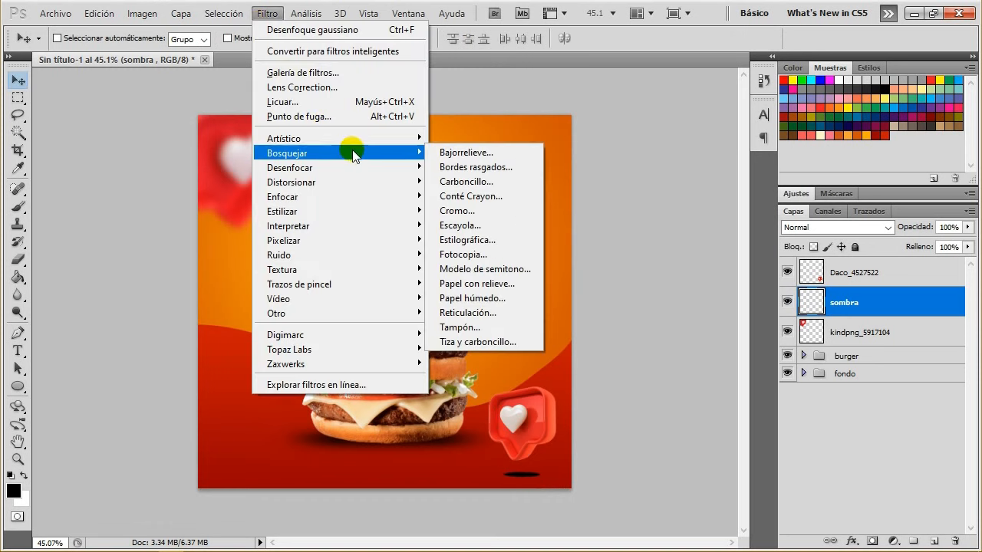
mouse_move(362, 184)
mouse_move(418, 167)
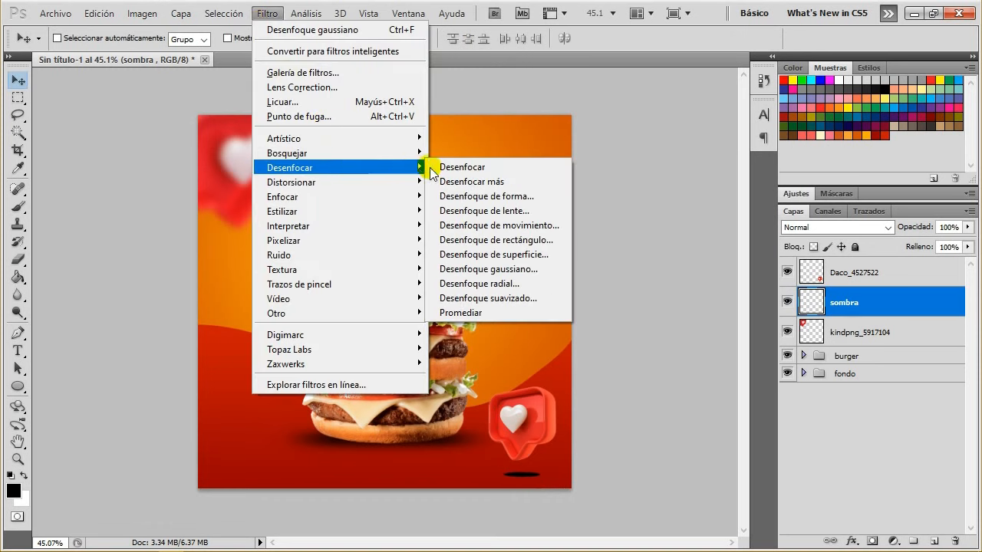
click(535, 270)
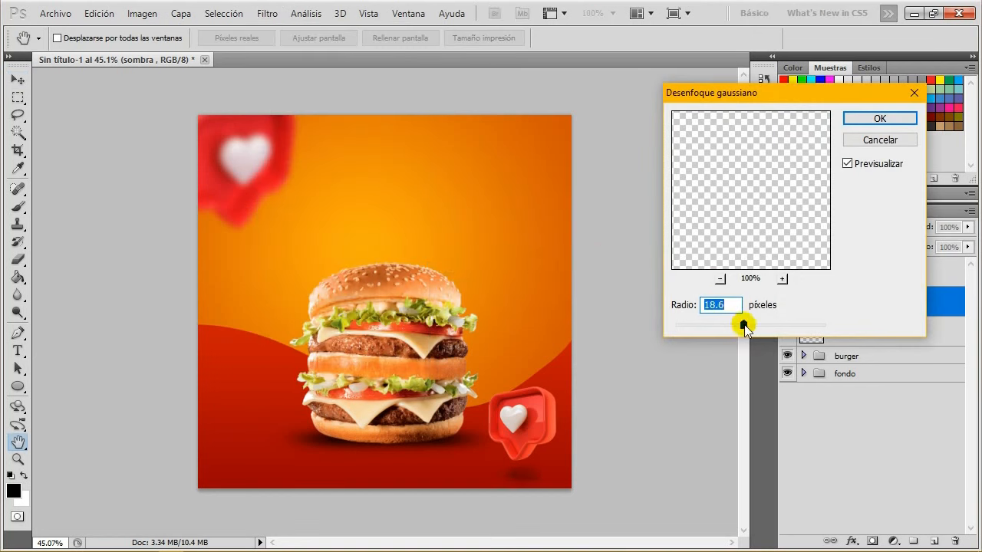
drag(744, 326, 731, 326)
click(736, 306)
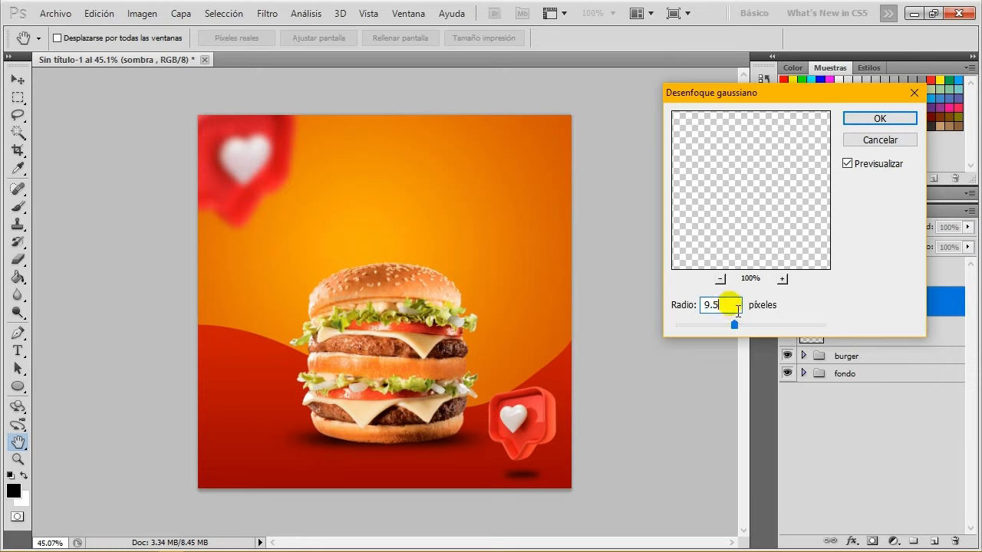
click(865, 119)
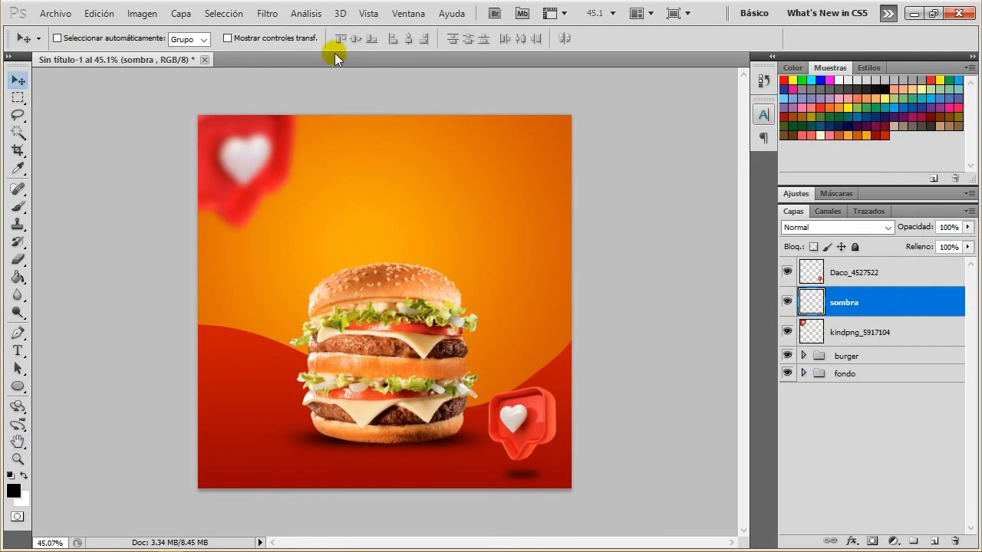
Try a horizontal motion blur with a 90-pixel distance on the sombra layer
click(266, 14)
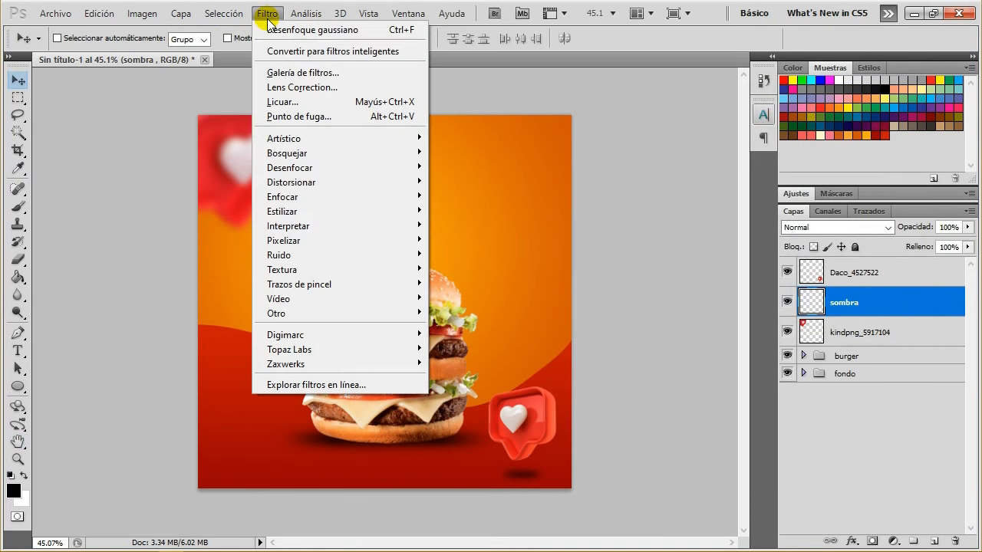
mouse_move(352, 171)
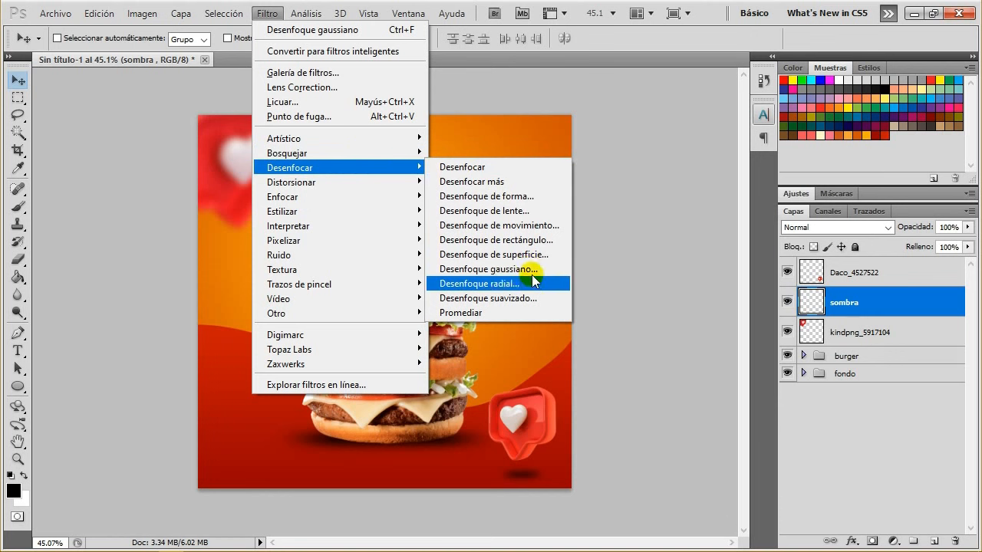
click(539, 226)
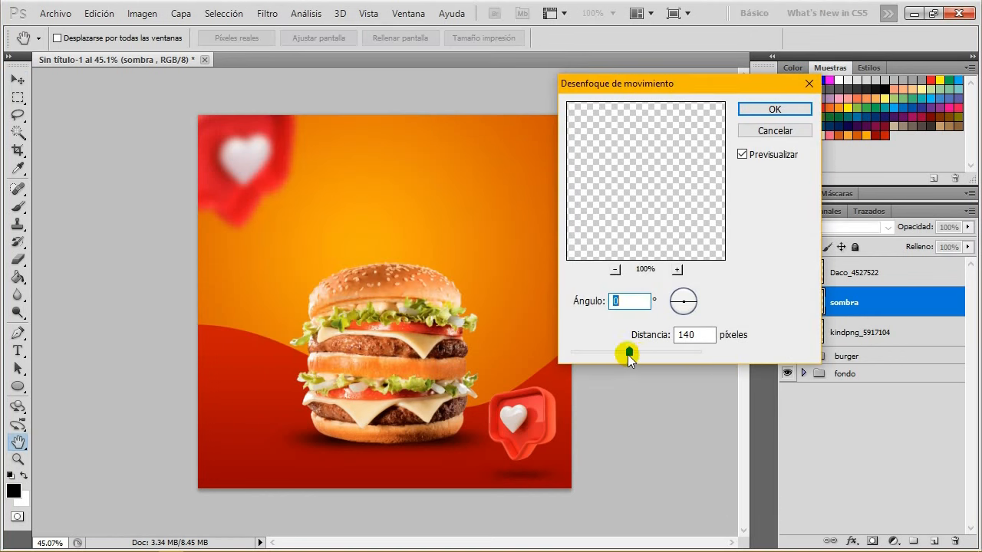
mouse_move(627, 351)
mouse_down()
mouse_move(612, 354)
mouse_move(622, 359)
mouse_up()
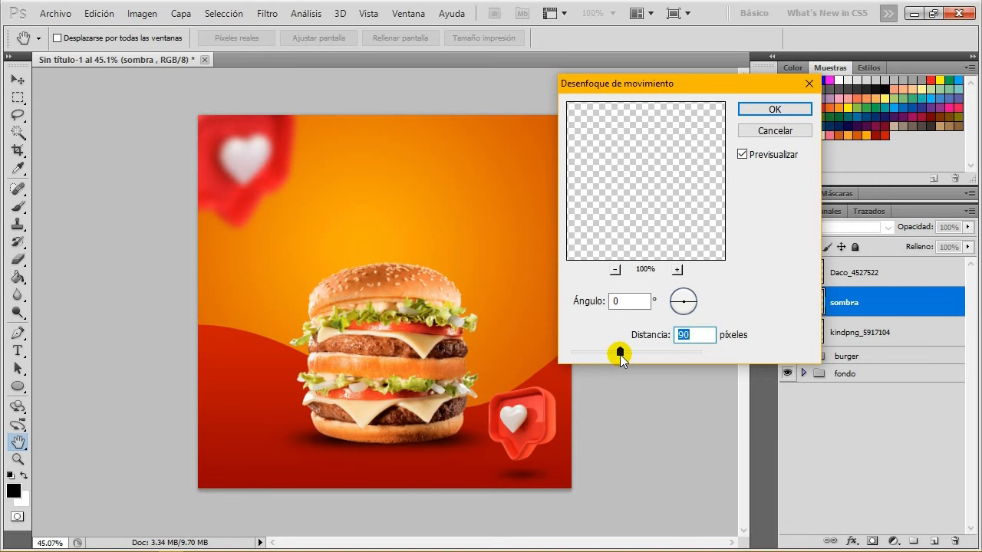
click(747, 111)
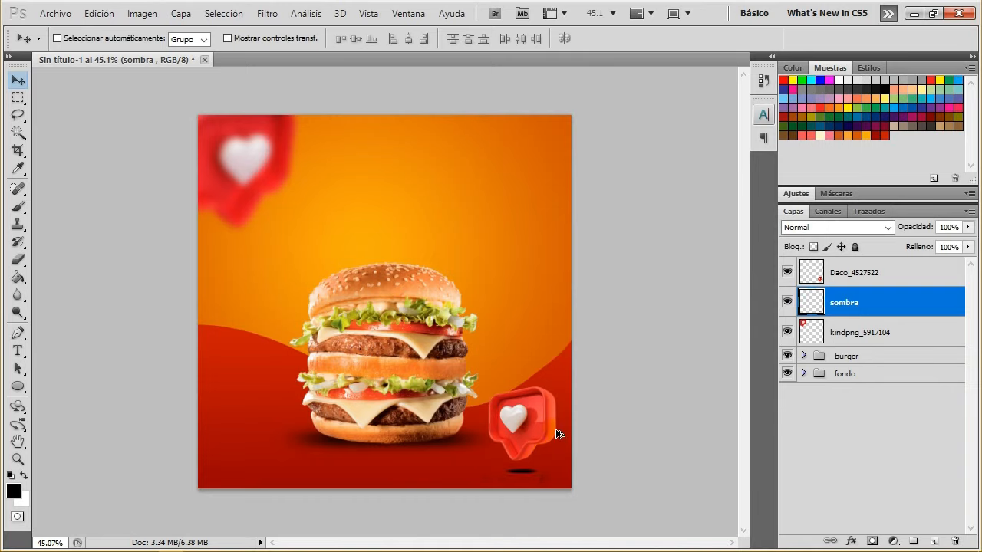
Redraw the flat black ellipse beneath the small heart bubble on the sombra layer and apply a 9.5-pixel Gaussian blur to it
click(15, 386)
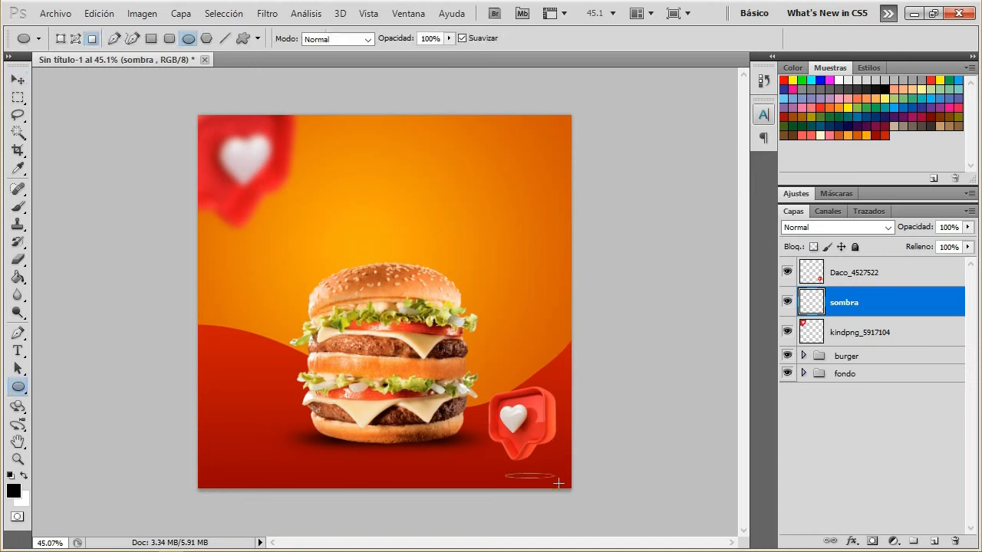
click(18, 79)
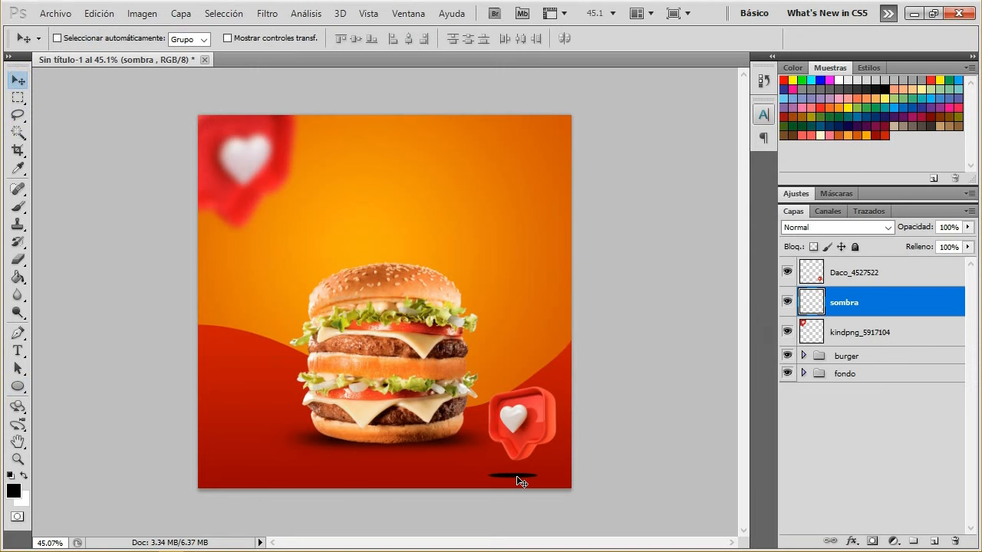
click(265, 14)
mouse_move(332, 226)
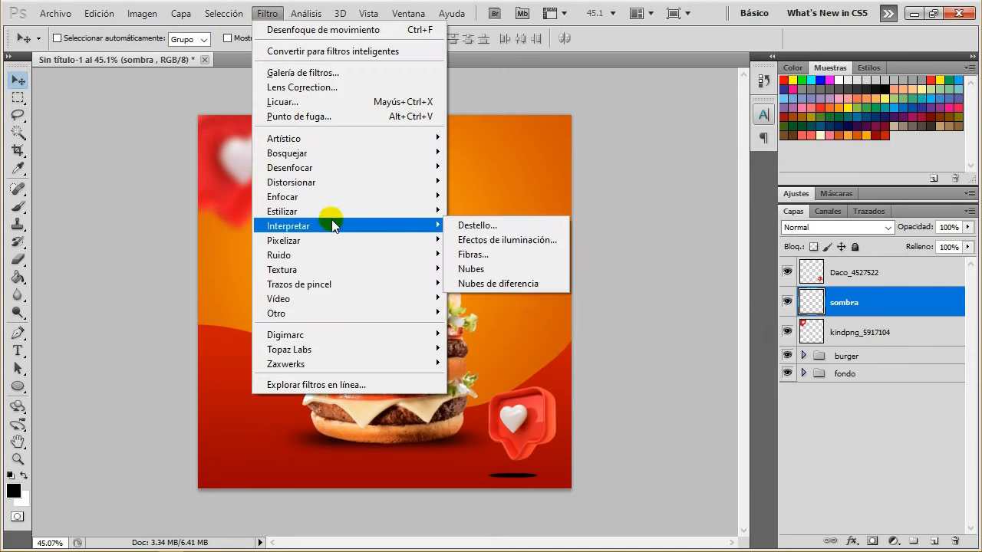
mouse_move(386, 159)
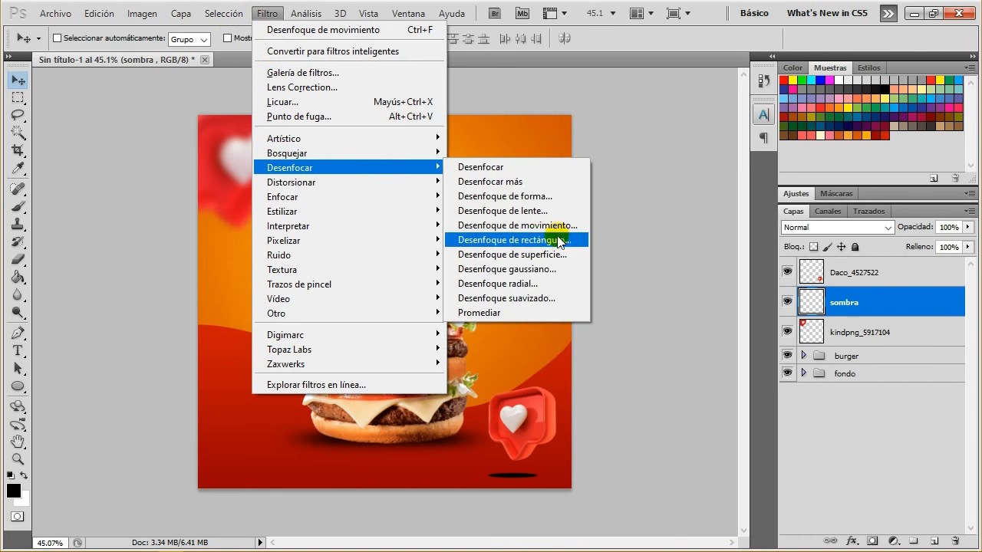
click(559, 268)
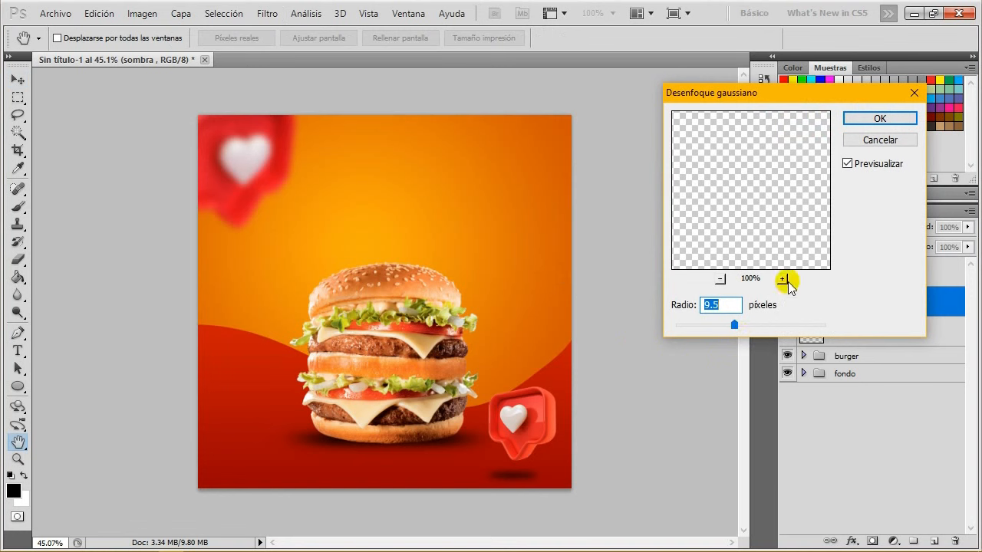
click(870, 118)
Apply a motion blur at angle 0 with a 166-pixel distance to the sombra layer
click(267, 13)
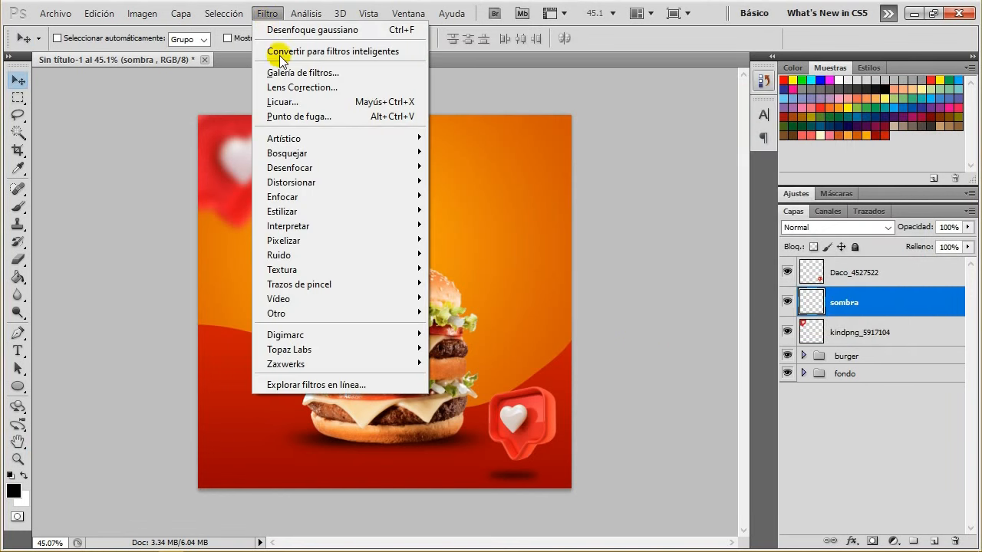
mouse_move(361, 201)
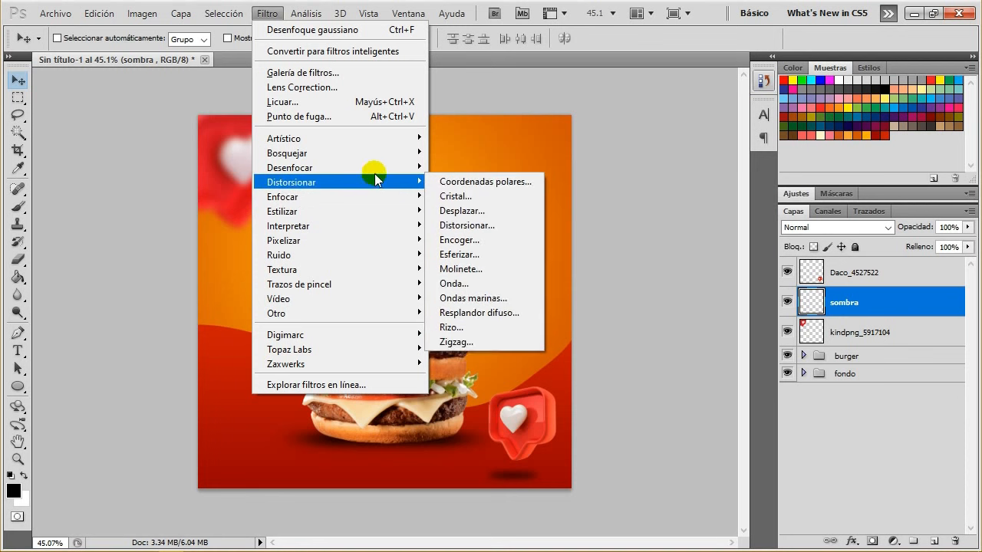
mouse_move(375, 171)
click(516, 223)
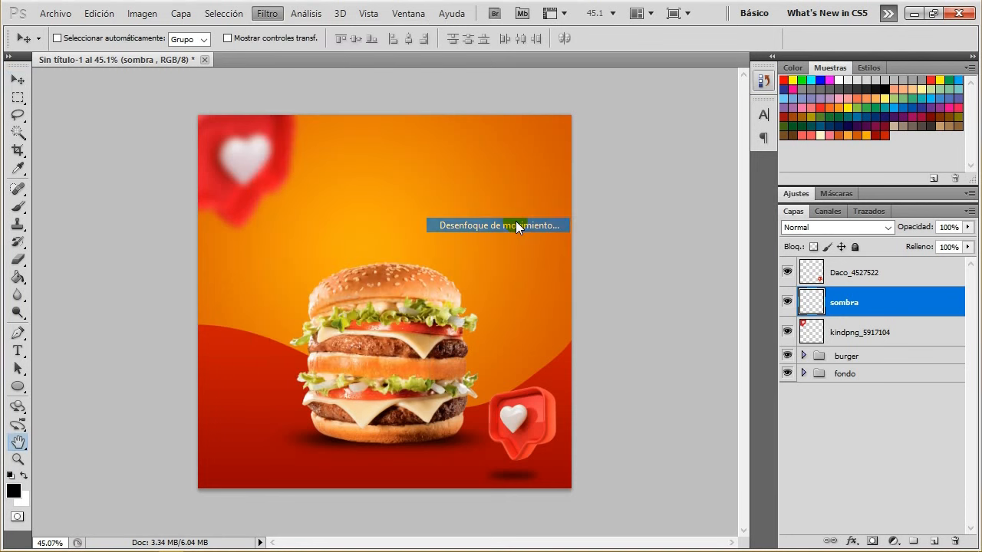
drag(620, 351, 636, 357)
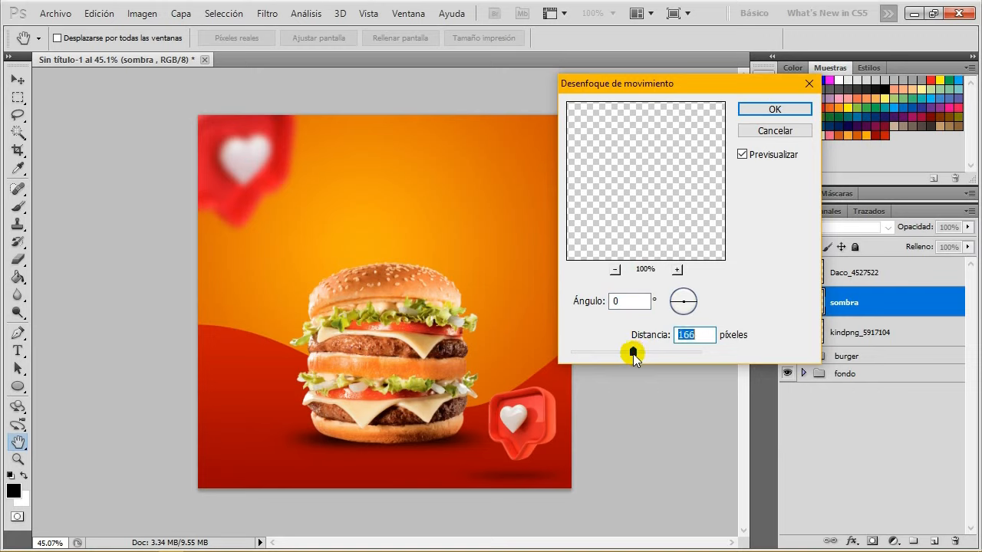
click(622, 300)
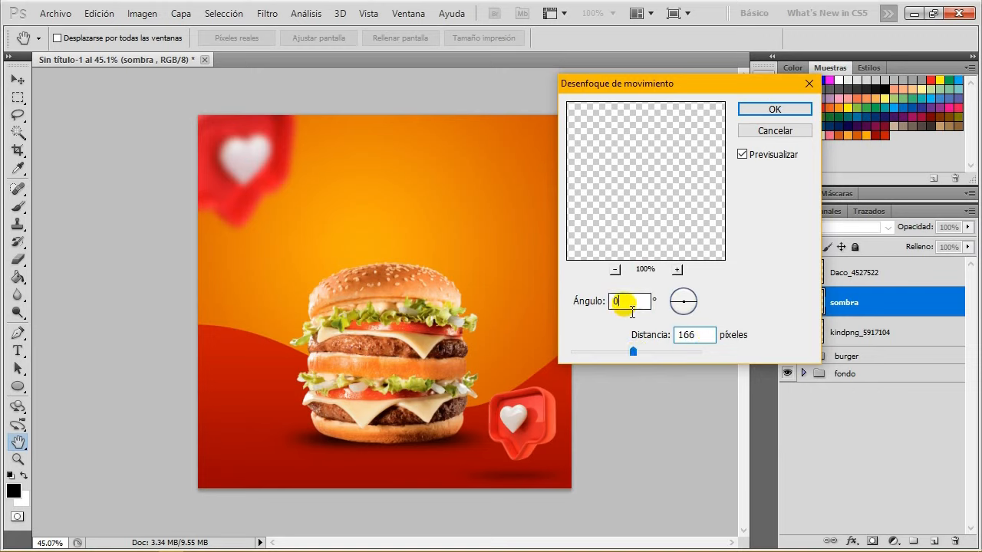
click(769, 108)
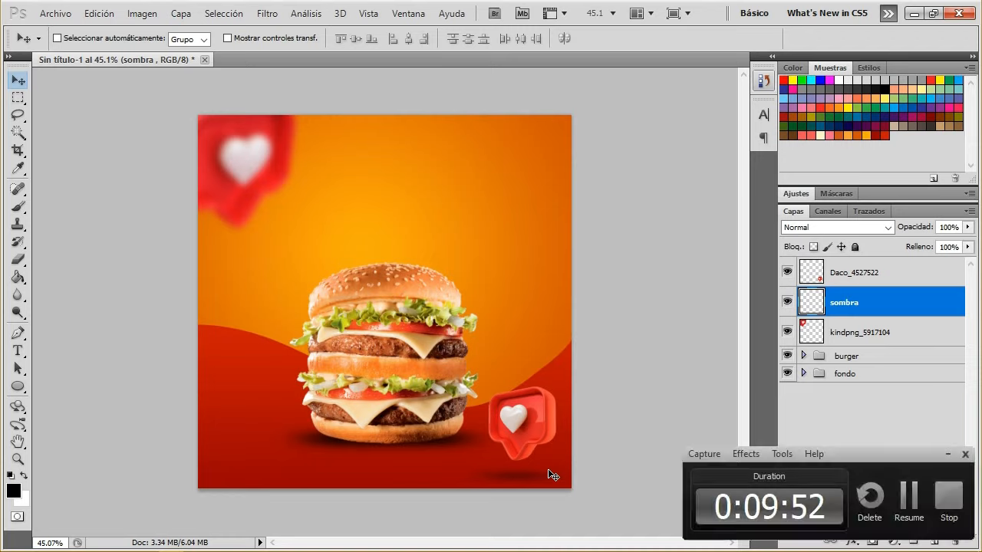
Lower the sombra layer's opacity to 85%
click(968, 247)
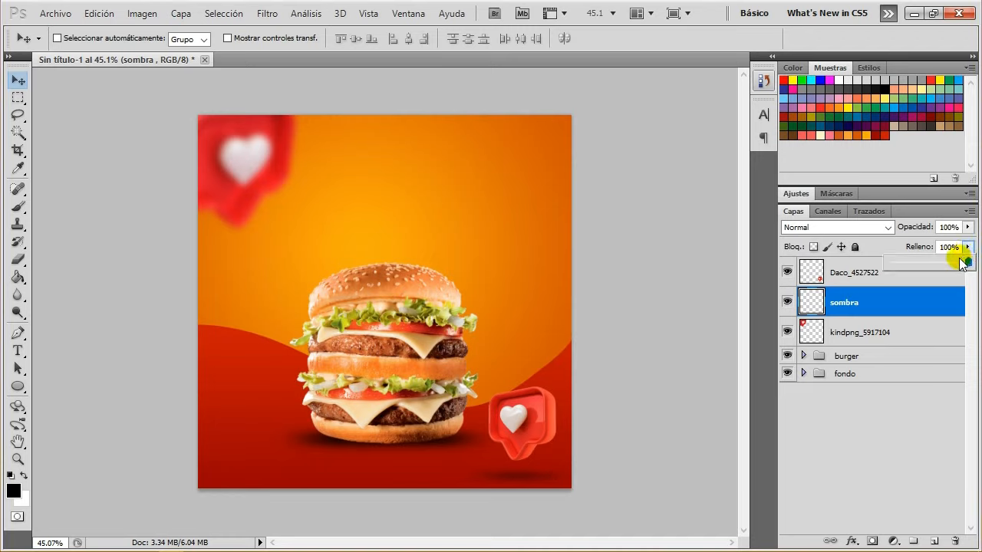
click(942, 268)
click(968, 228)
mouse_move(966, 240)
mouse_down()
mouse_move(942, 247)
mouse_move(957, 242)
mouse_up()
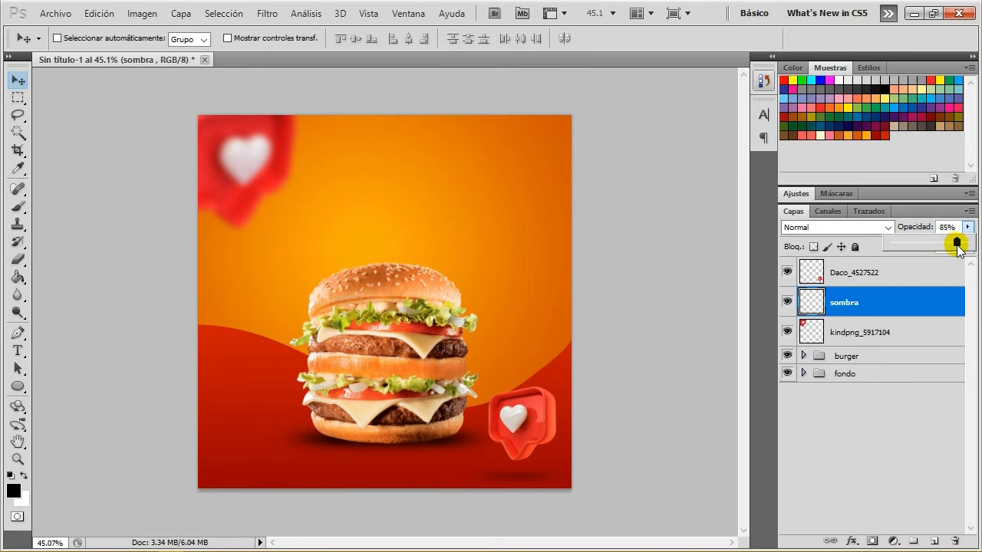
Select the Daco_4527522 and sombra layers together and nudge the heart bubble with its shadow slightly to the right
ctrl+click(883, 334)
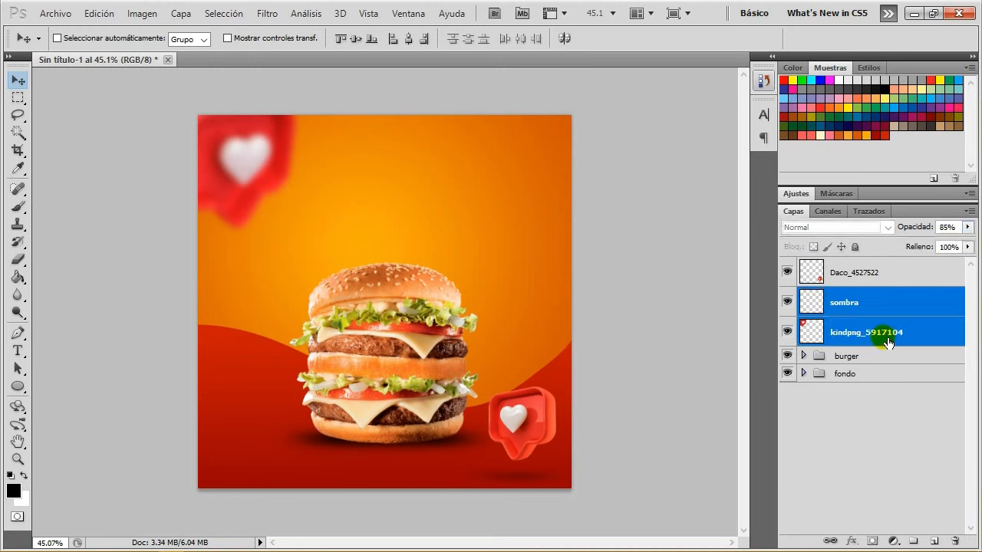
click(868, 276)
click(787, 272)
click(787, 271)
ctrl+click(847, 302)
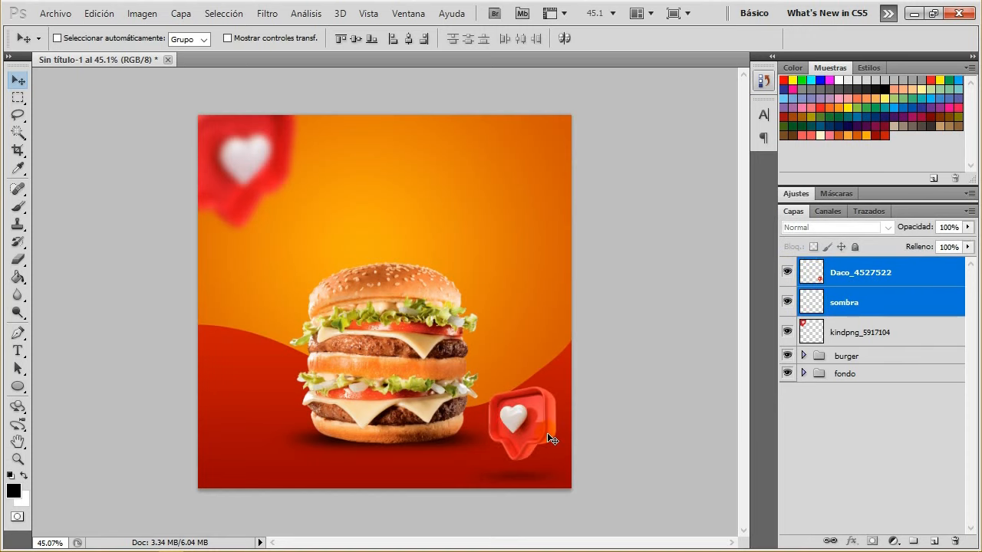
key(Right)
key(Right)
key(Right)
key(Right)
key(Right)
key(Right)
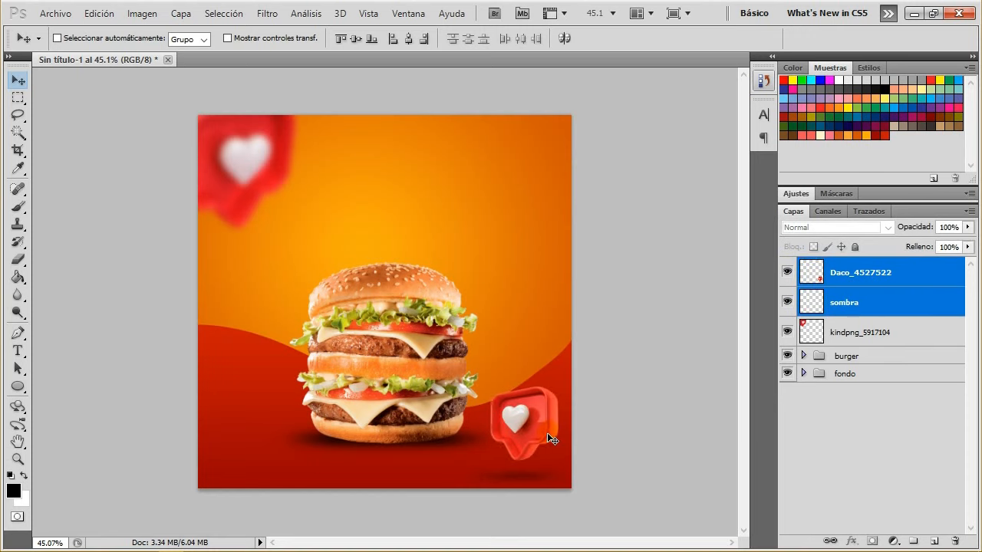
Duplicate the heart bubble and its shadow and place the copies on the left side of the burger
drag(844, 311, 935, 542)
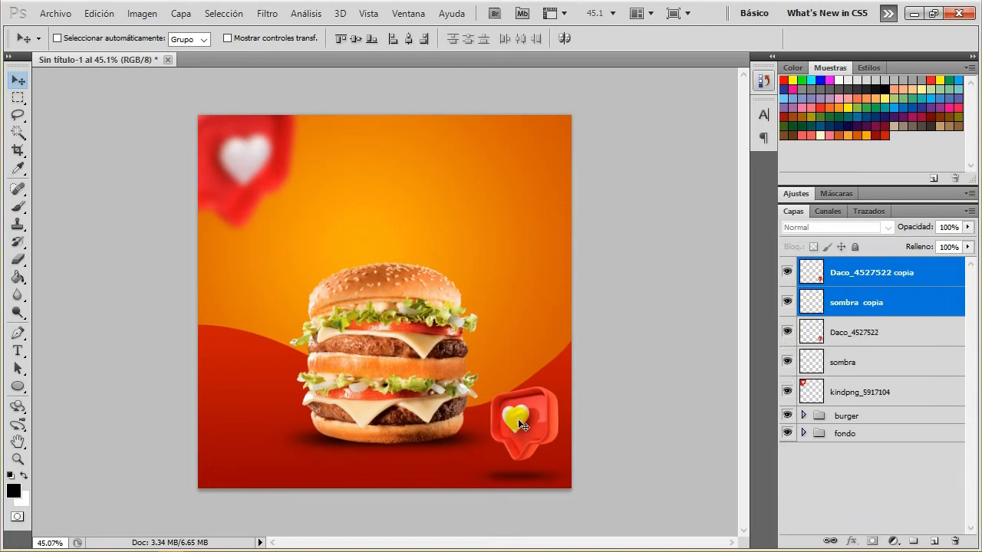
drag(518, 425, 268, 386)
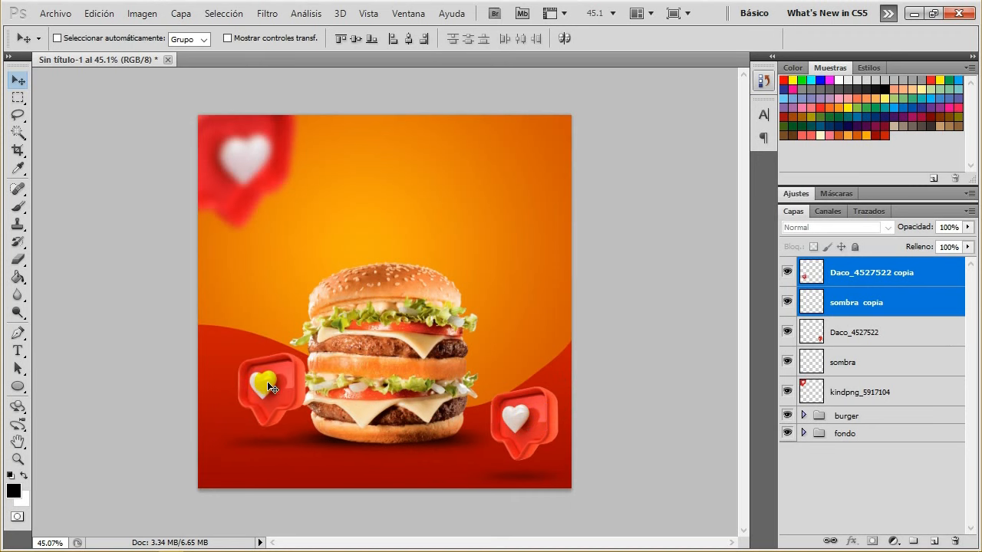
right_click(260, 377)
Flip the copied bubble and shadow horizontally, scale them to about 57%, and set them lower beside the burger's left side
click(99, 13)
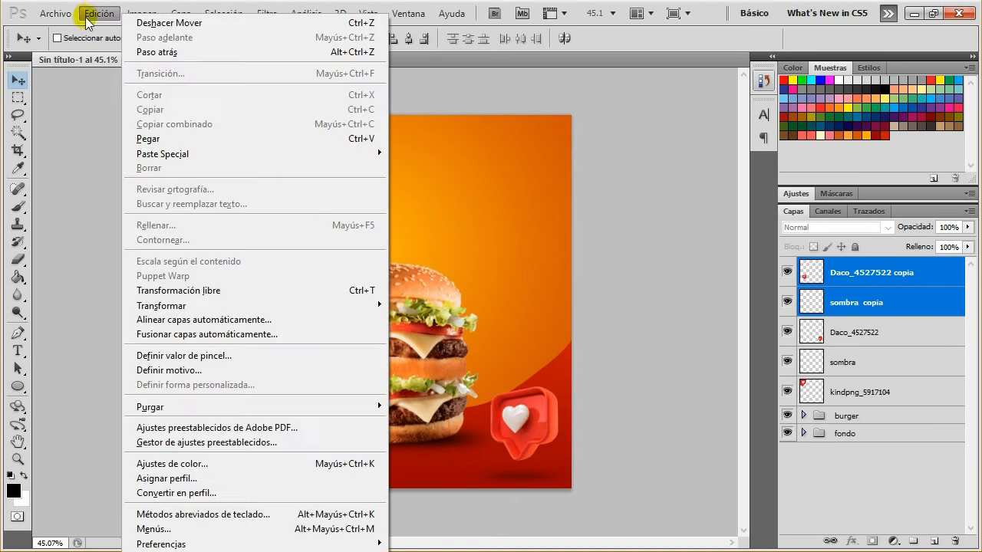
click(201, 314)
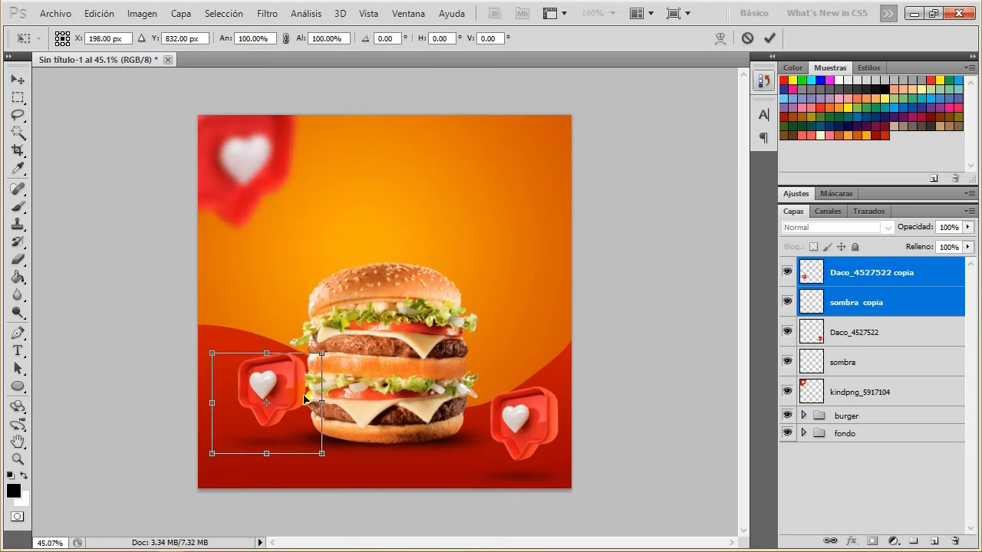
right_click(305, 381)
click(379, 358)
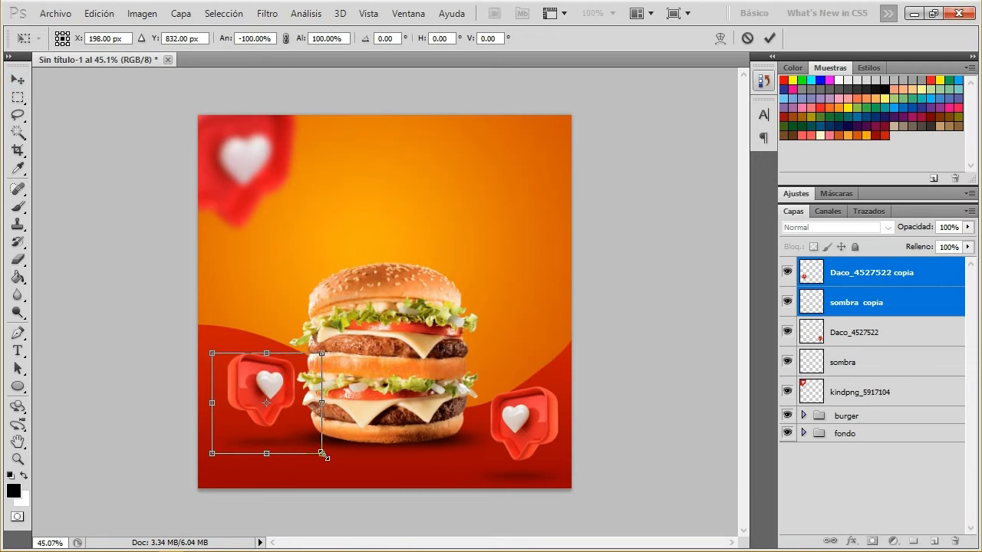
drag(322, 455, 293, 432)
drag(279, 375, 277, 408)
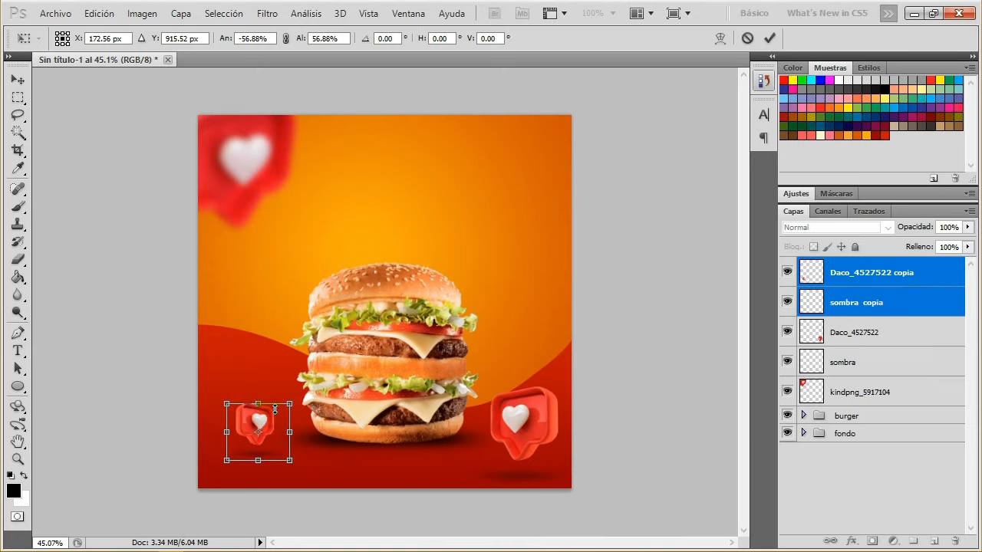
click(769, 38)
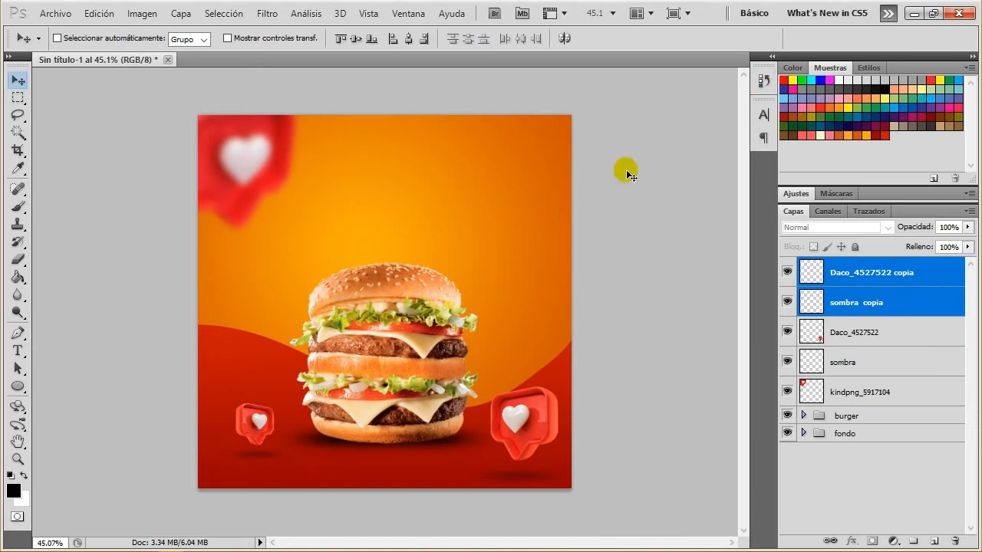
Narrow the shadow on the sombra copia layer beneath the copied bubble with Free Transform
click(890, 302)
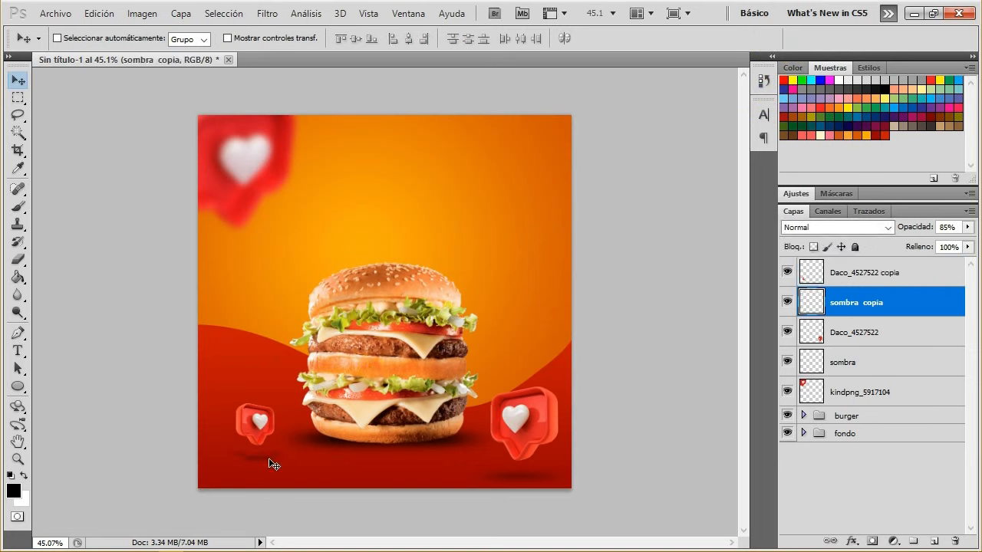
key(ctrl+t)
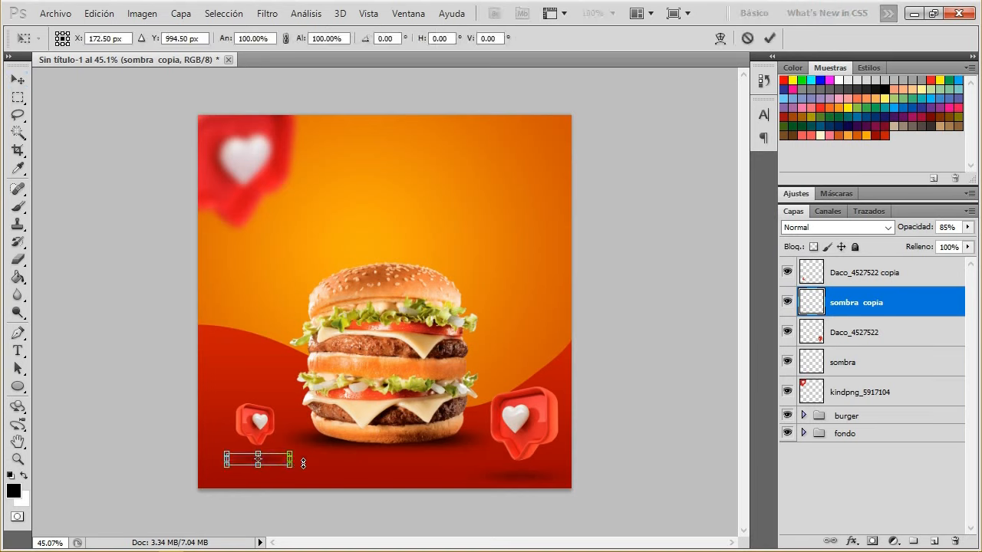
drag(296, 463, 284, 464)
key(Return)
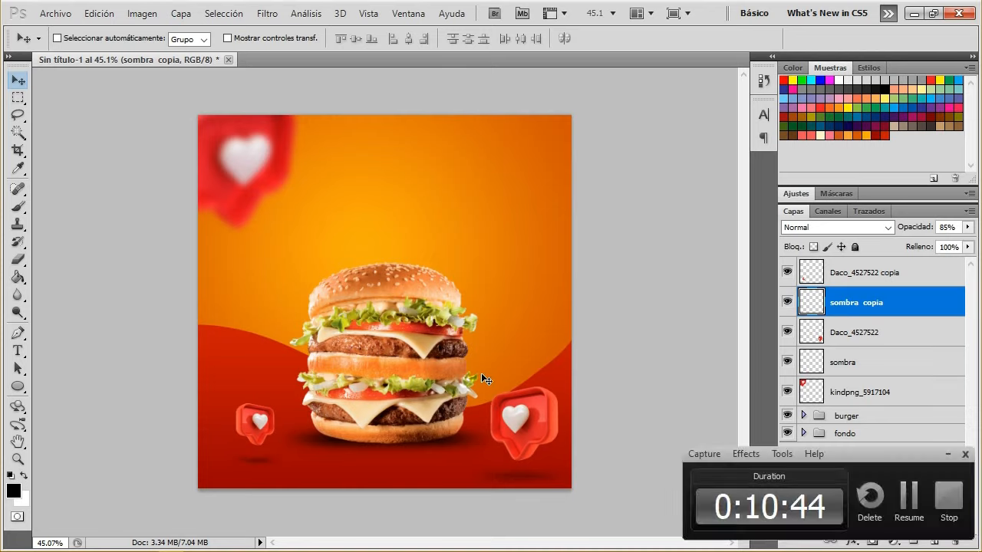
Nudge the Daco_4527522 heart bubble slightly up and to the left above its shadow
click(832, 335)
click(787, 332)
click(787, 331)
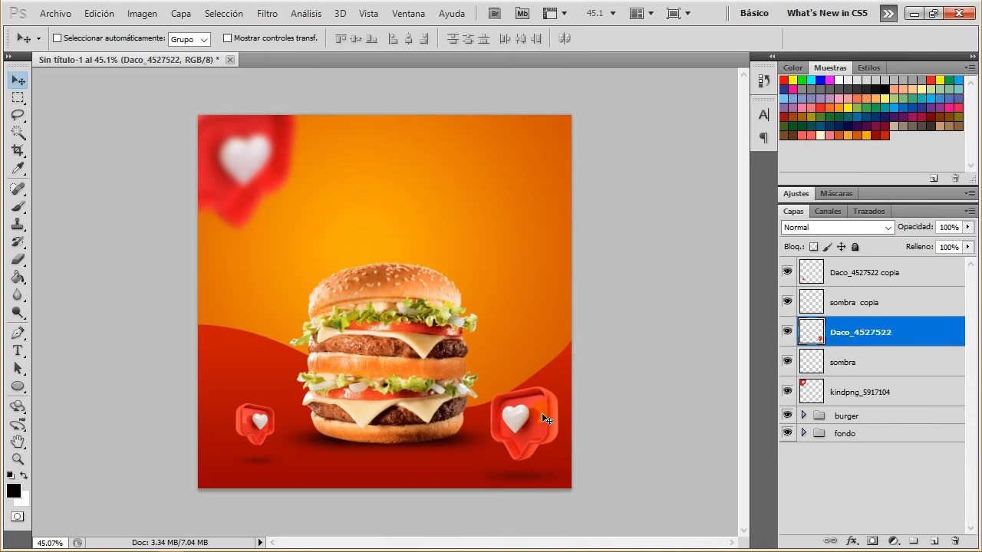
key(Up)
key(Up)
key(Up)
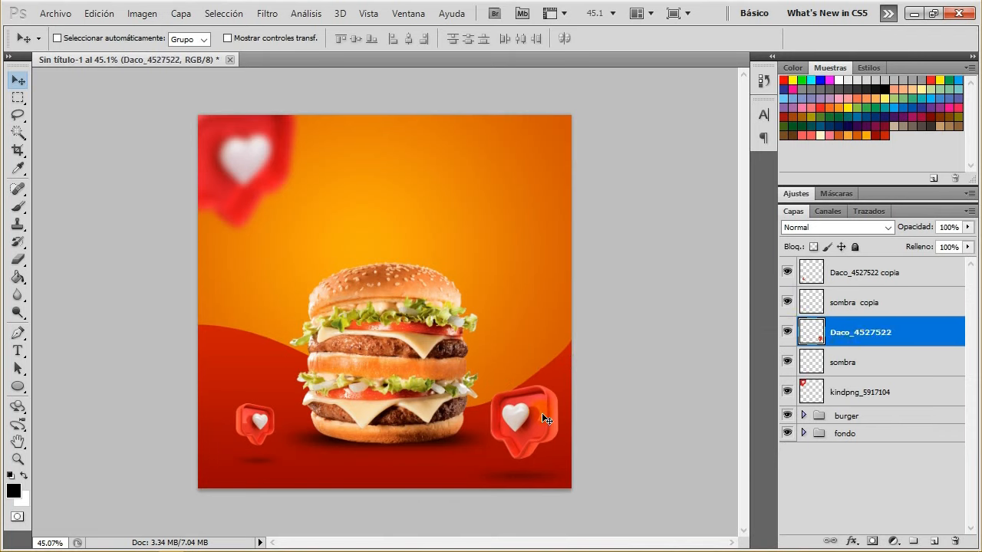
key(Left)
key(Left)
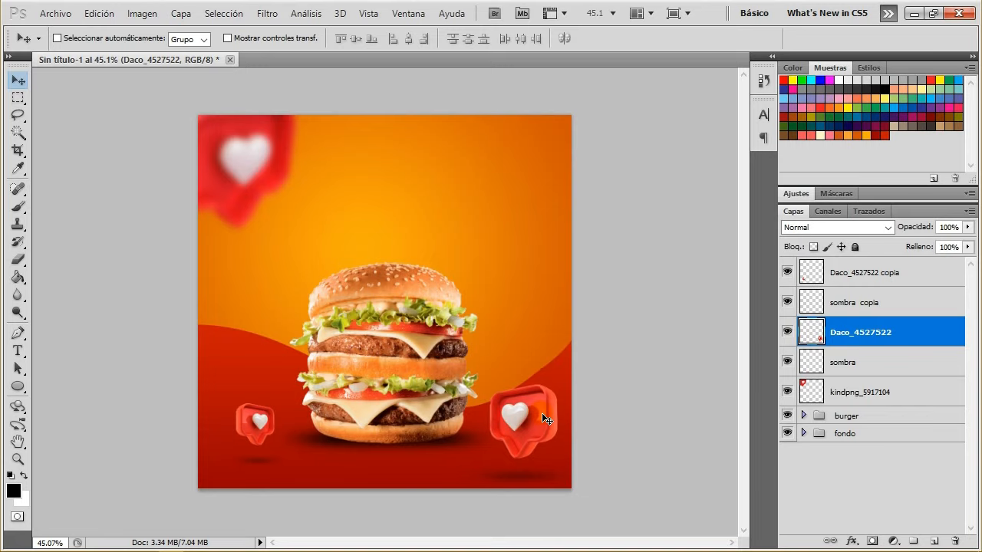
key(Left)
key(Left)
key(Left)
key(Left)
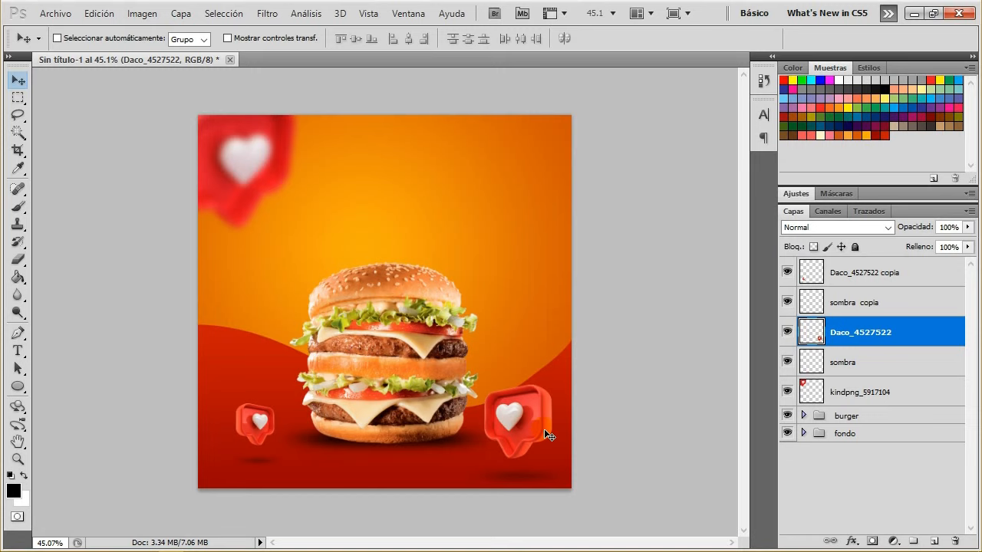
Group the Daco_4527522 and sombra layers and name the group corazon 1
click(788, 332)
click(788, 332)
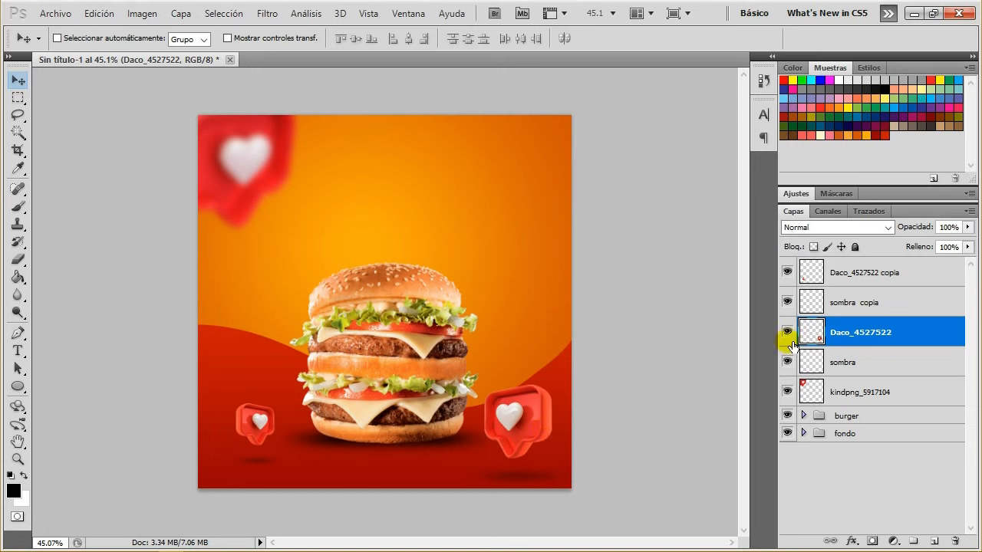
shift+click(865, 361)
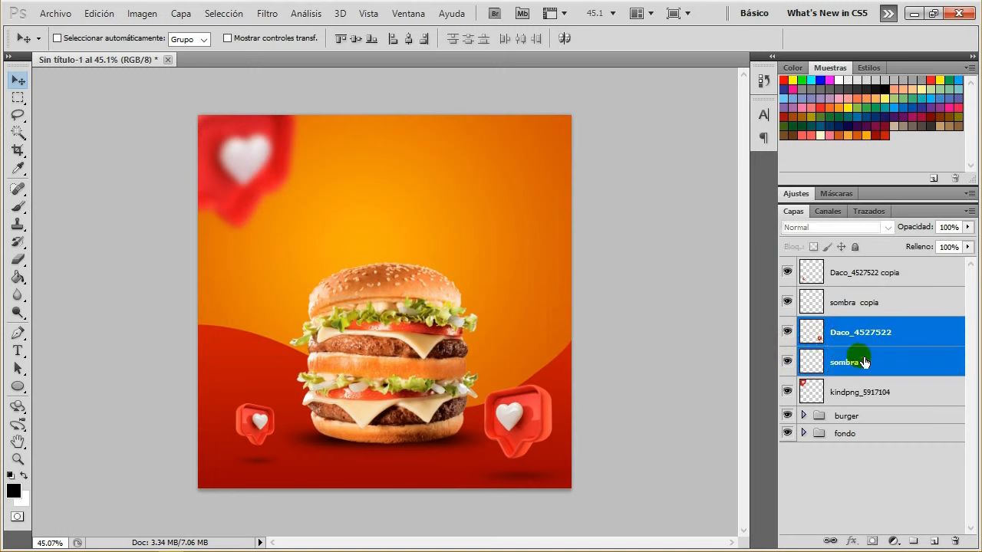
key(ctrl+g)
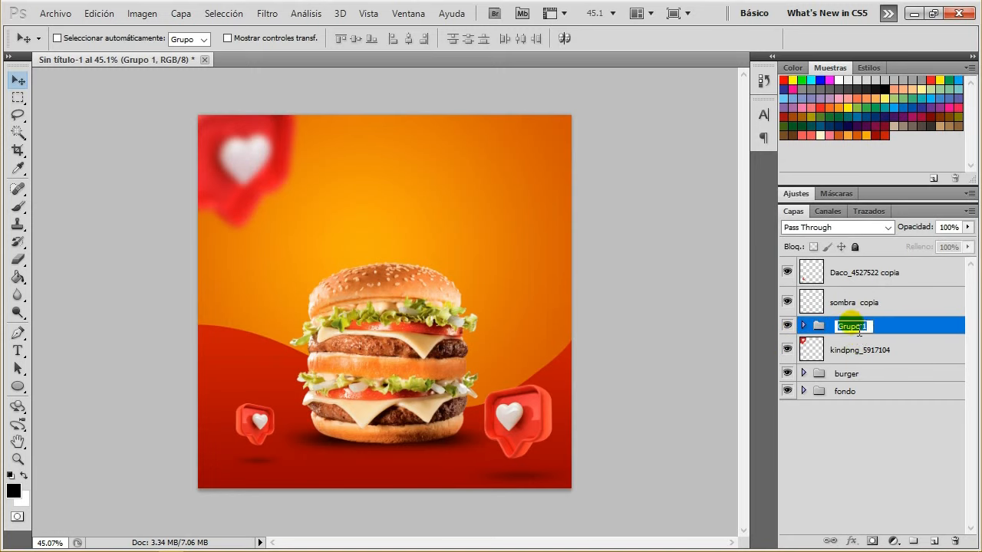
text(1)
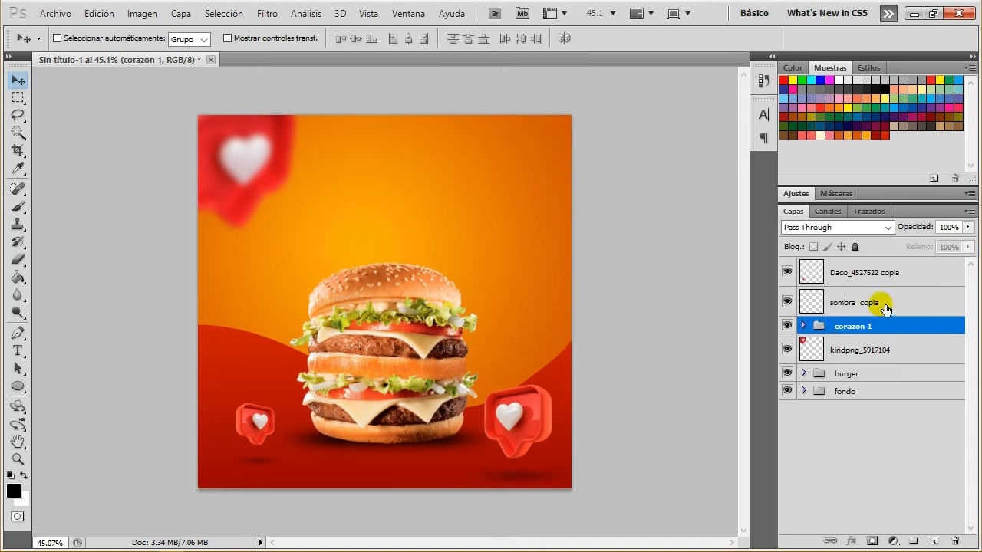
Group the Daco_4527522 copia and sombra copia layers as corazon2, and check both heart groups by toggling their visibility
click(896, 300)
click(890, 275)
click(890, 303)
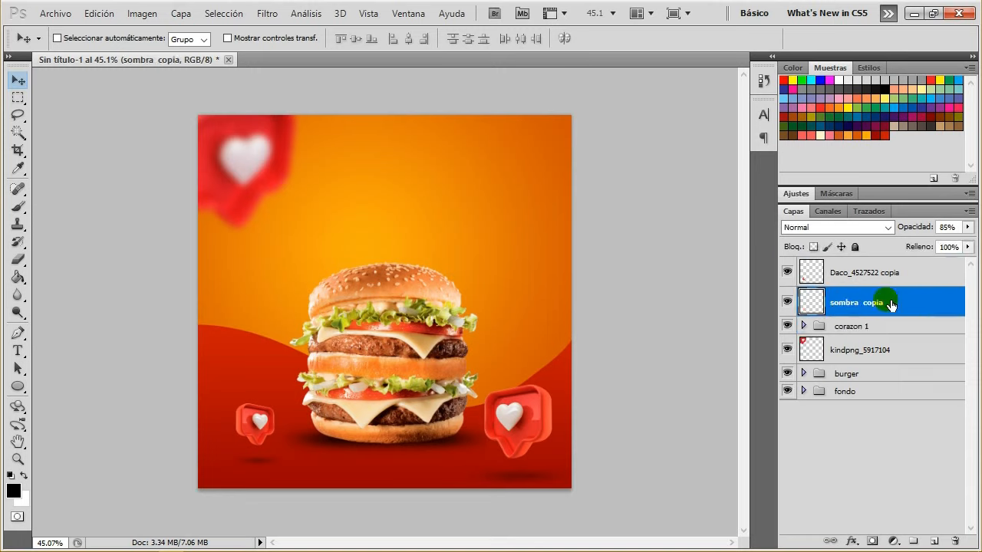
shift+click(913, 280)
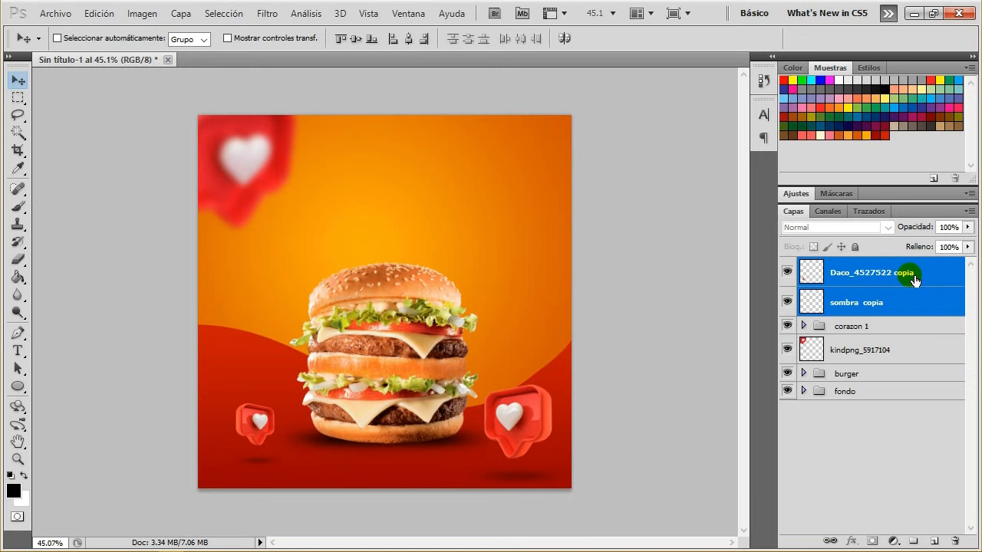
key(ctrl+g)
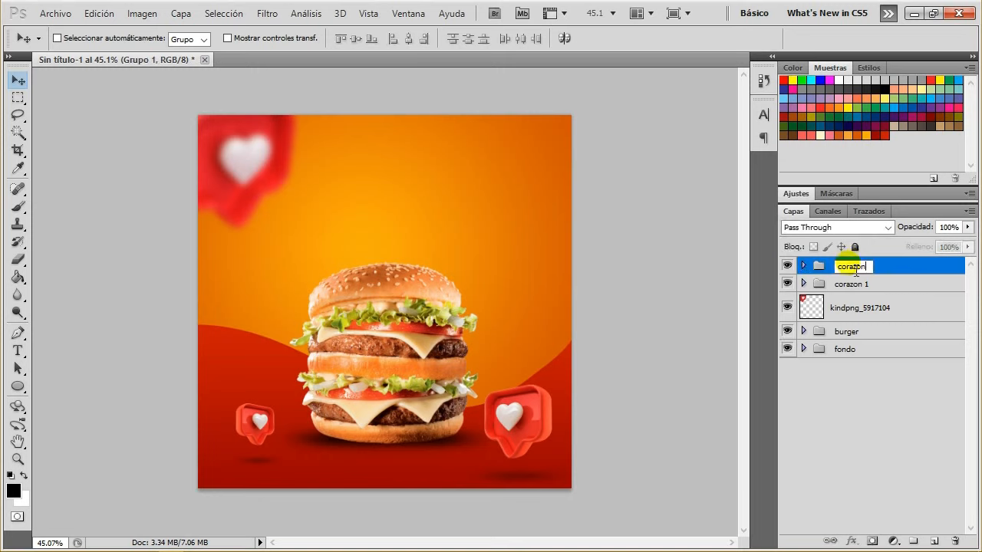
click(934, 264)
click(788, 265)
click(789, 266)
click(788, 283)
click(788, 283)
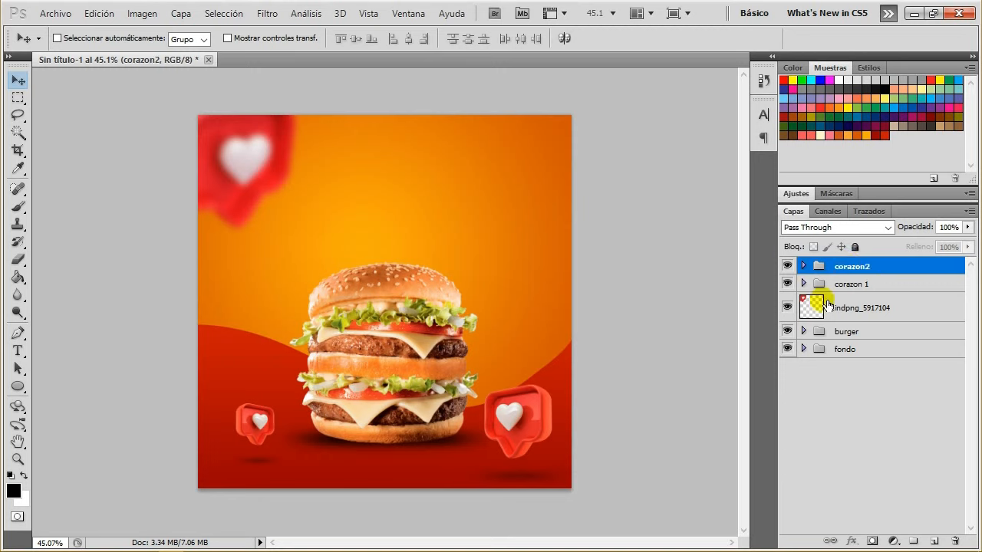
Rename the kindpng_5917104 layer as corazon 3
click(886, 315)
double_click(862, 308)
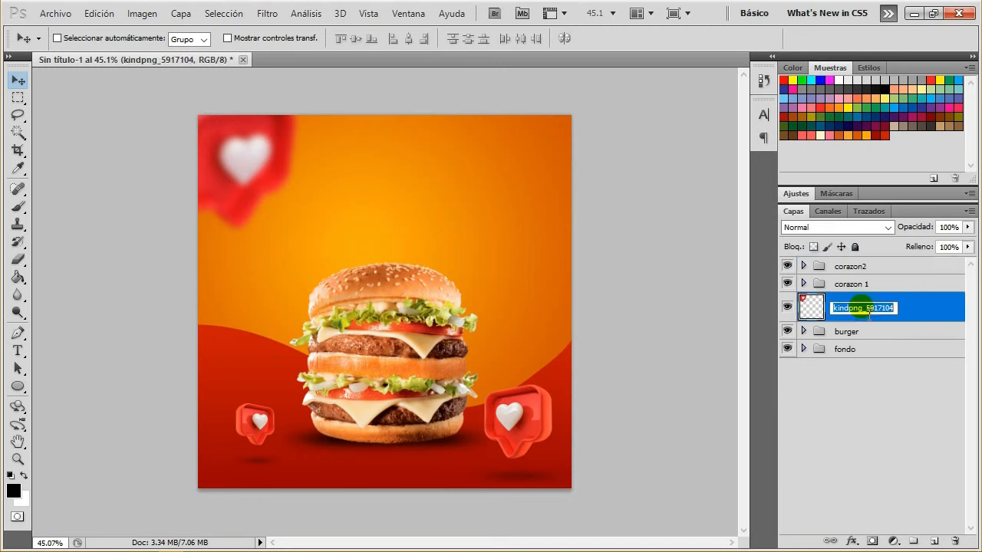
text(corazon 3)
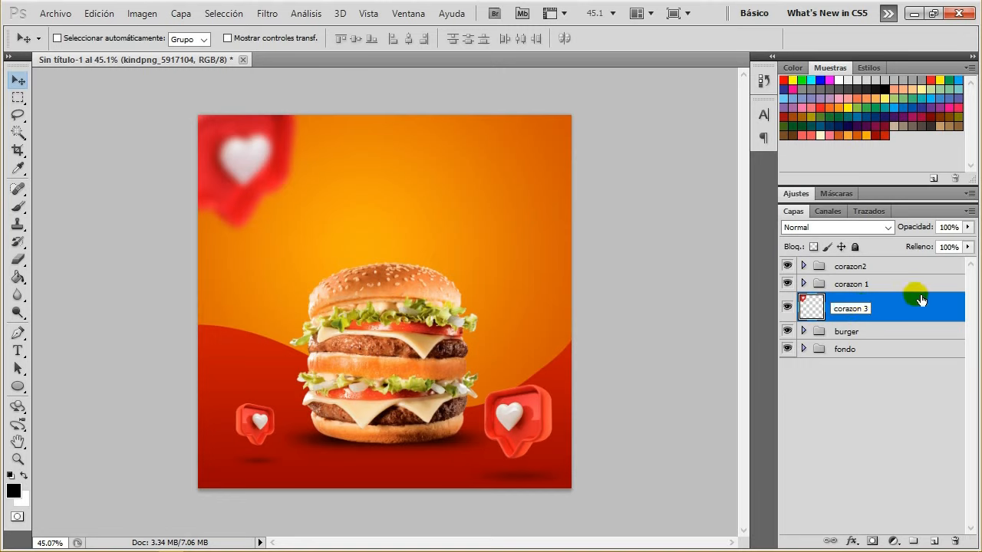
key(Return)
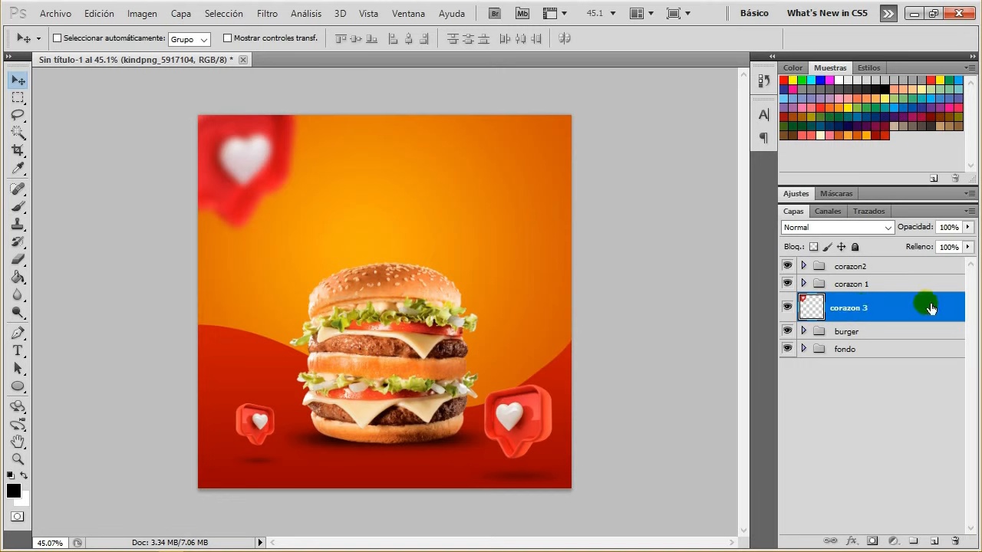
Reorder the layers so the corazon2 and corazon 1 groups sit between the corazon 3 layer and the burger group
drag(921, 307, 913, 266)
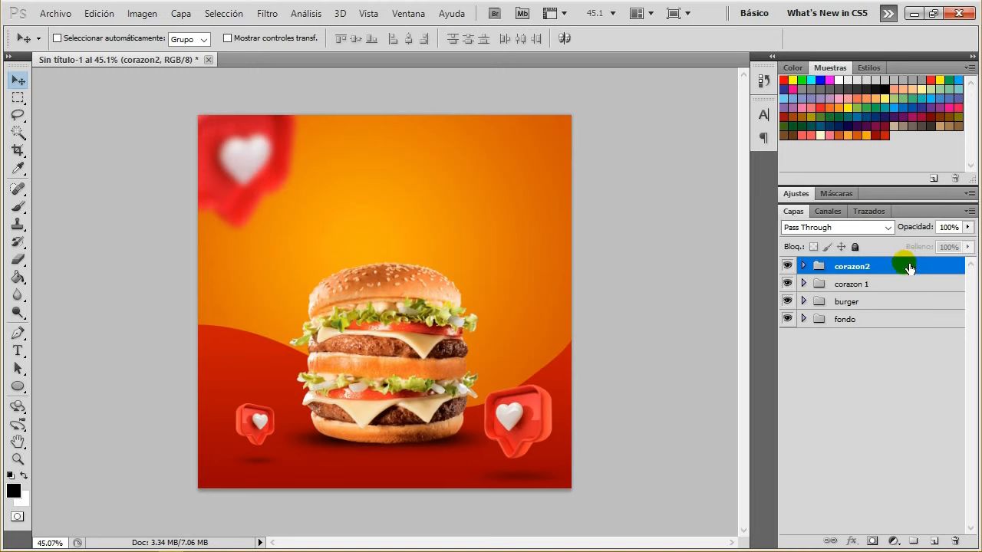
key(ctrl+z)
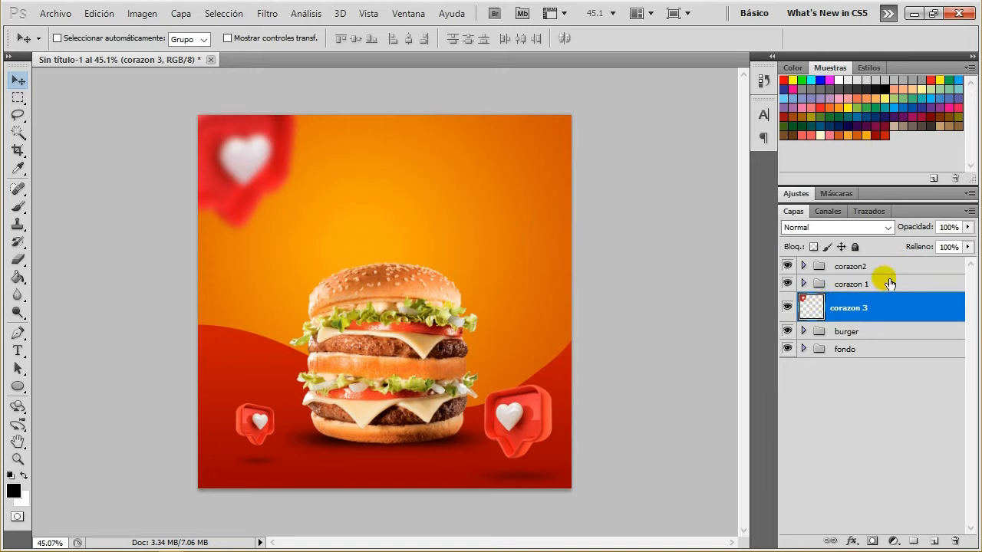
click(883, 266)
shift+click(893, 282)
drag(898, 281, 897, 328)
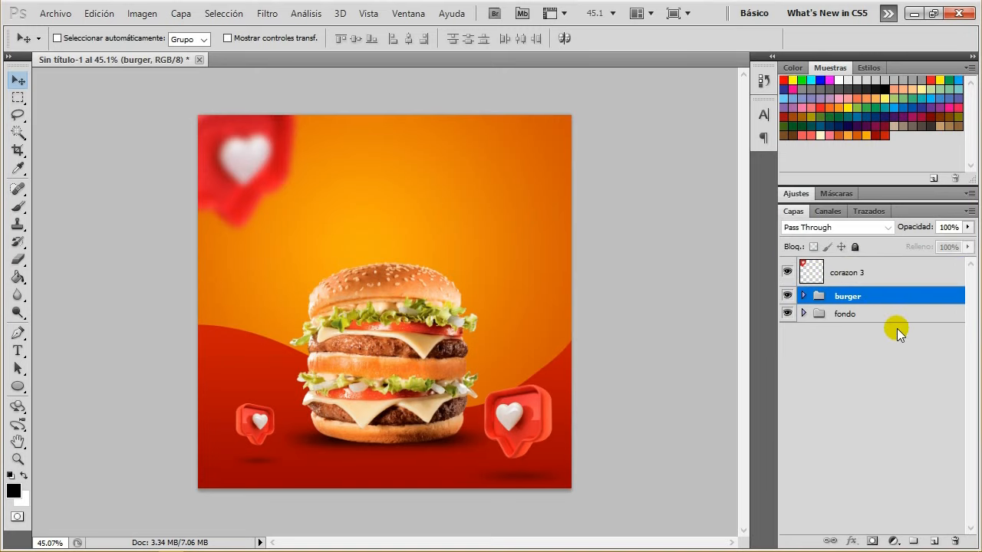
key(ctrl+z)
drag(896, 285, 900, 317)
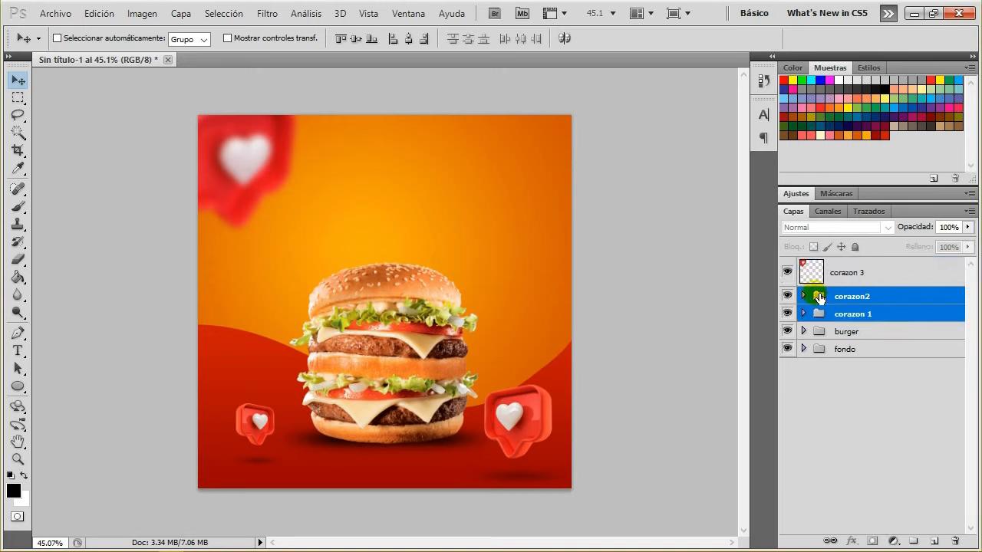
Expand the corazon2 group and select its Daco_4527522 copia layer, toggling visibility to check which bubble it holds
click(851, 296)
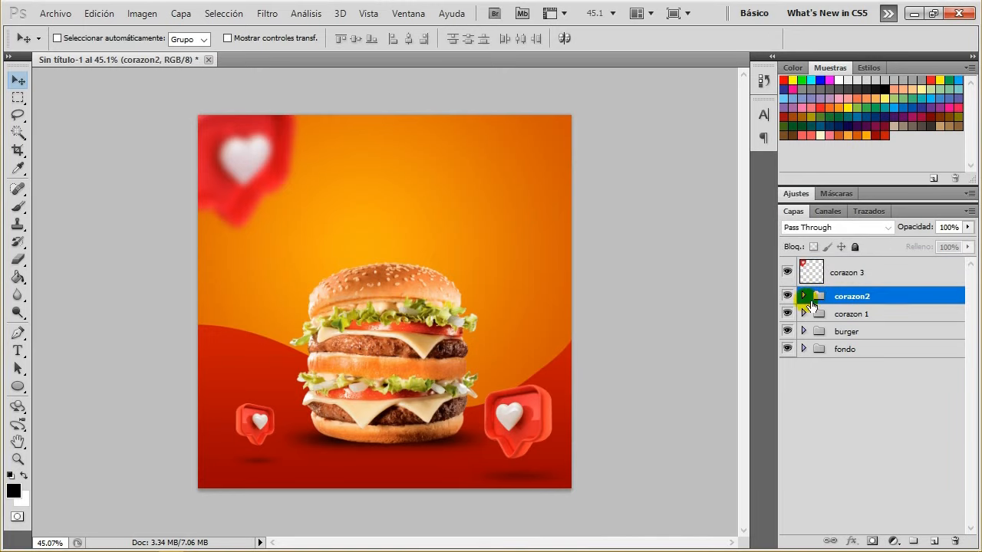
click(787, 297)
click(787, 296)
click(803, 297)
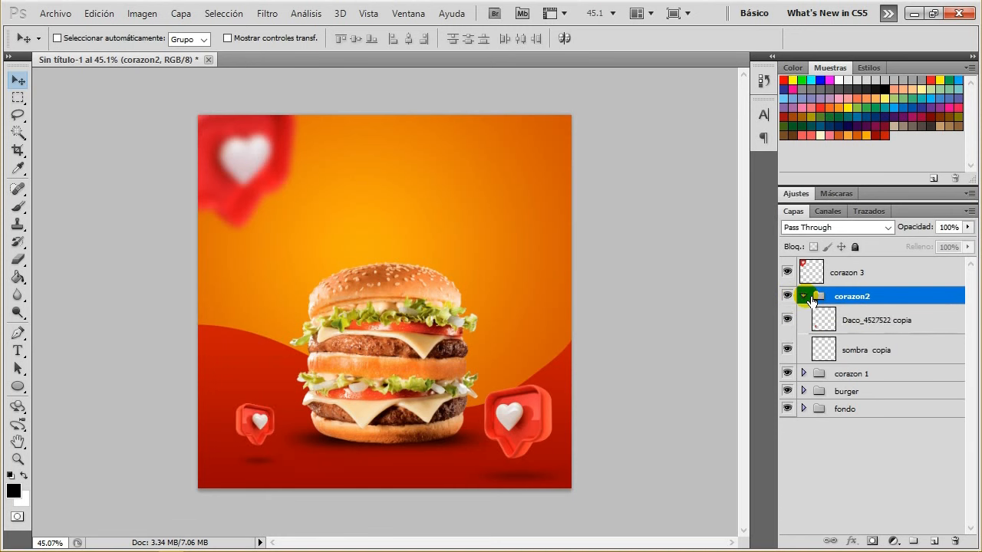
click(861, 321)
click(788, 320)
click(788, 319)
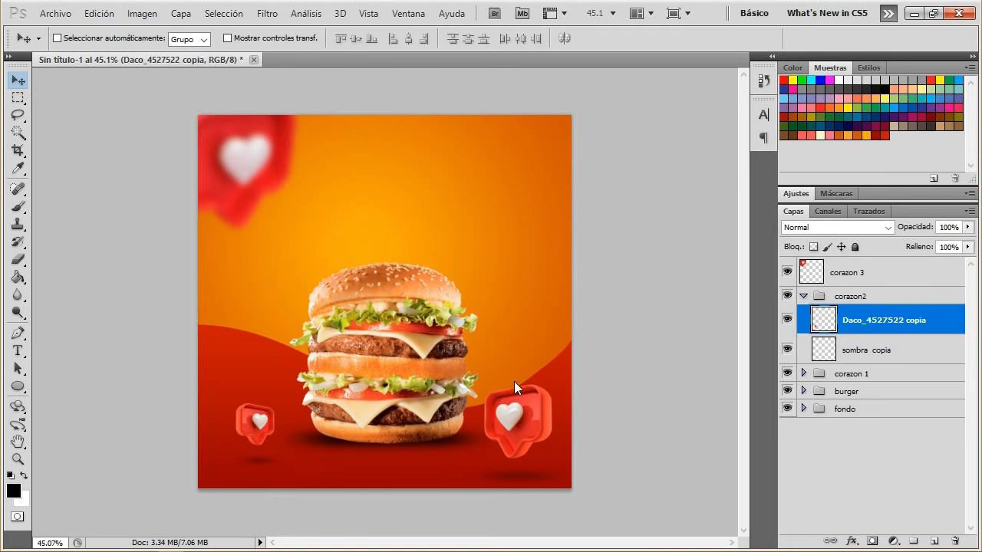
Make white the foreground color and add a layer named light above Daco_4527522 copia in the corazon2 group
scroll(225, 466, up, 4)
scroll(225, 468, up, 4)
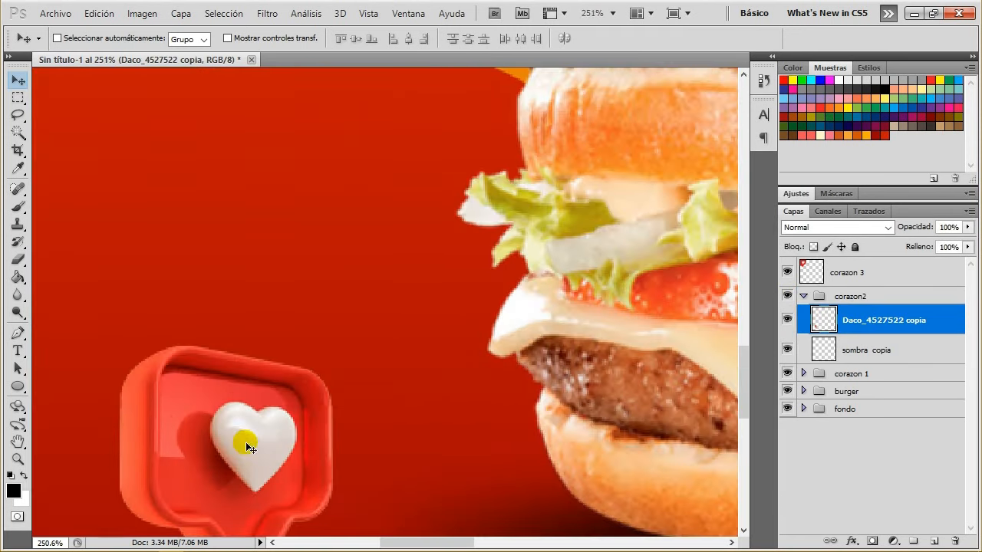
click(23, 476)
click(937, 542)
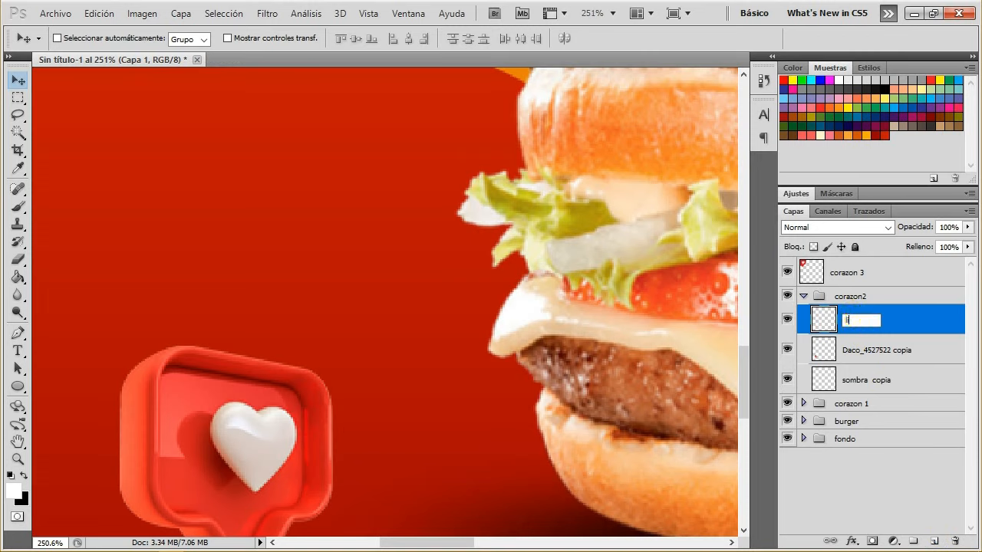
key(Return)
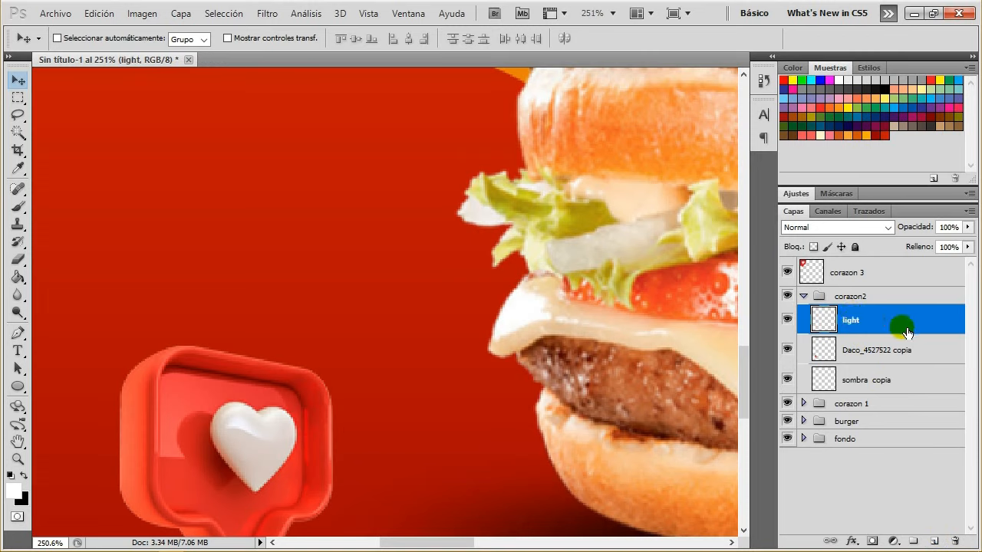
Rename the light layer as luz and keep it selected
double_click(857, 325)
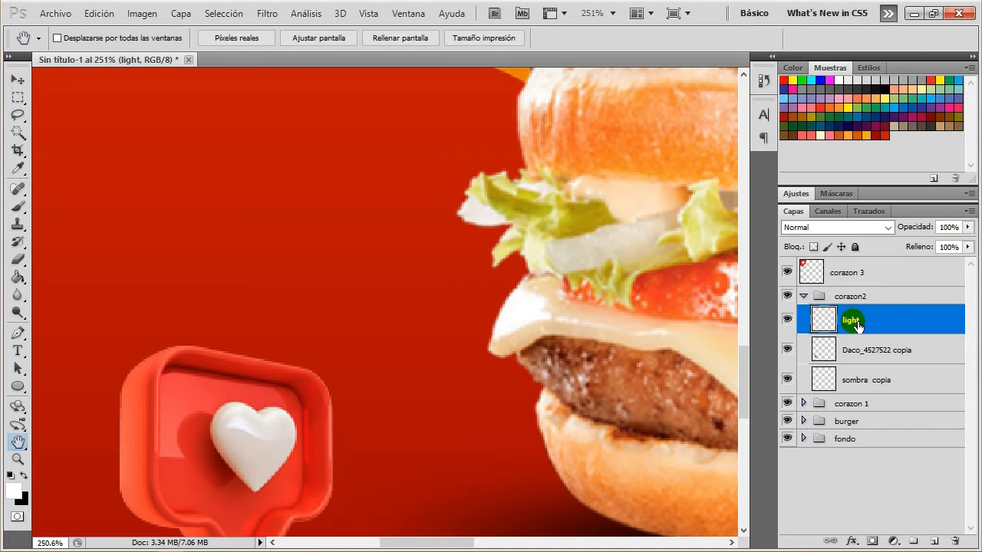
click(800, 96)
click(852, 322)
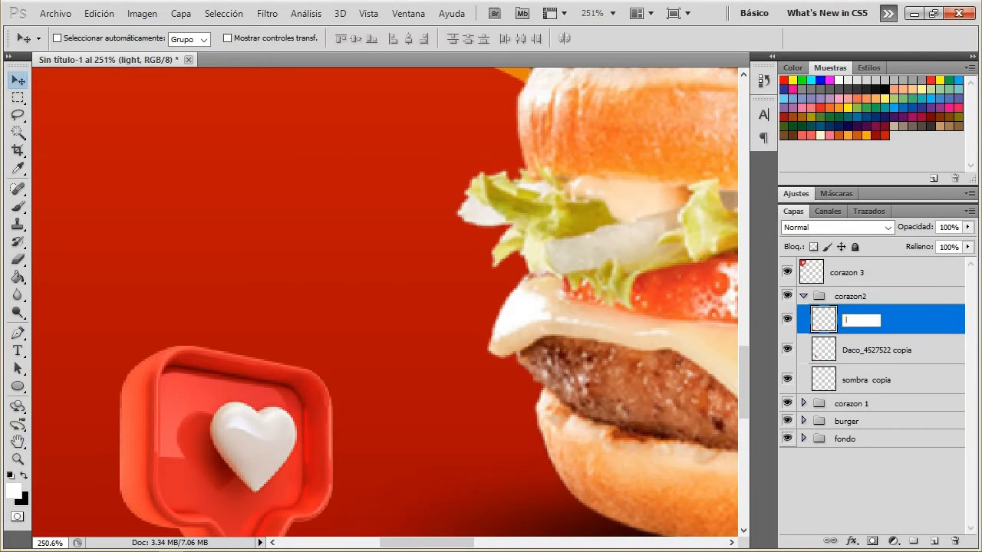
click(923, 313)
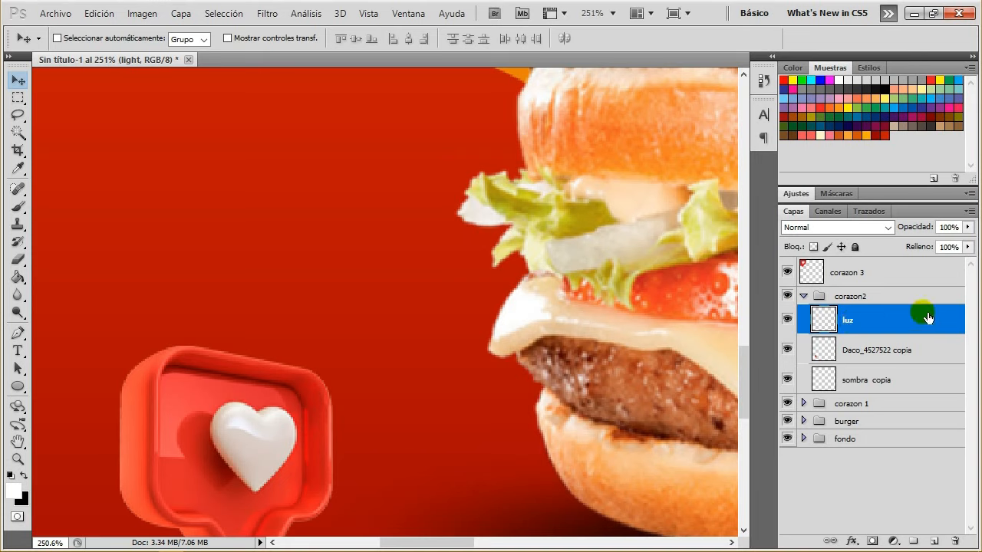
click(787, 317)
click(885, 328)
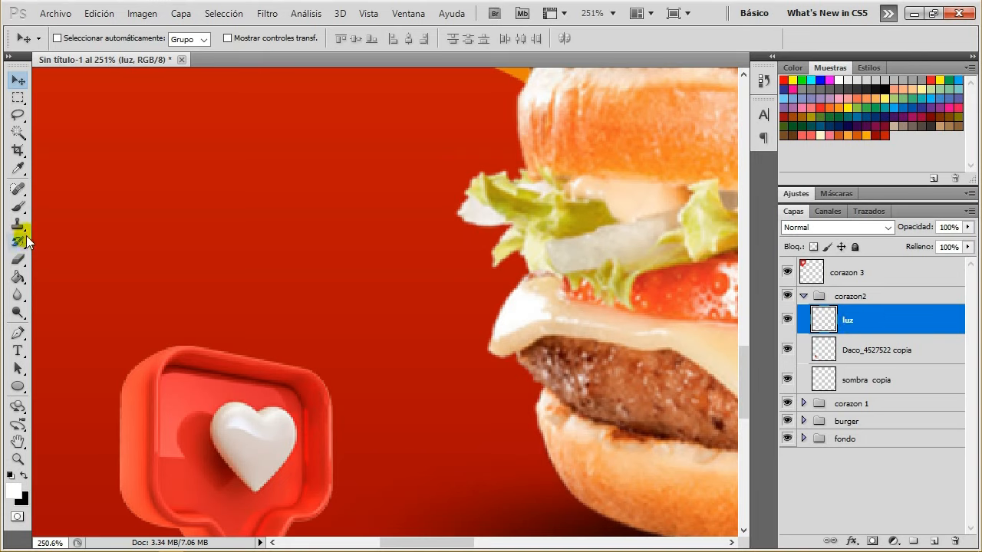
Try painting white over the small bubble's heart on the luz layer with the Brush, and undo the stroke
click(17, 207)
click(249, 445)
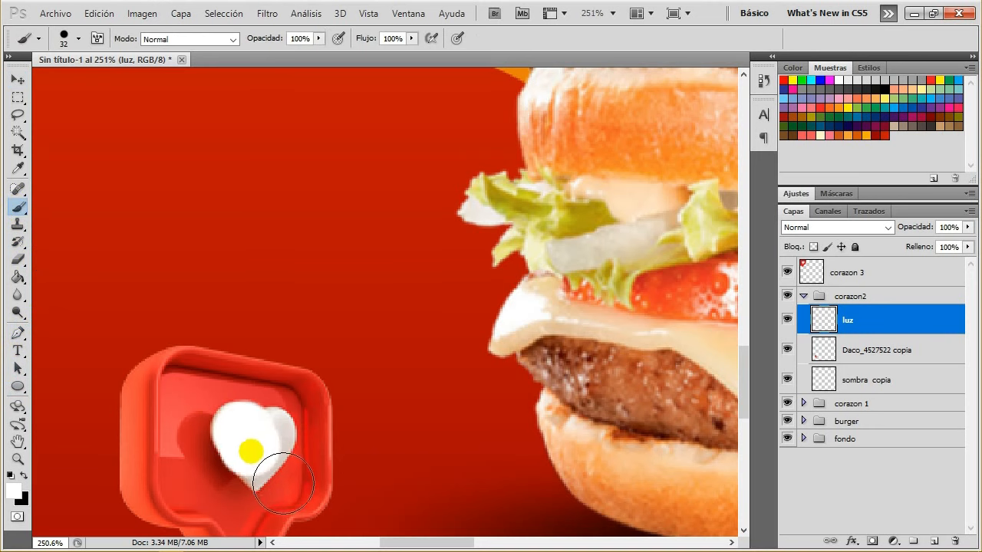
key(z)
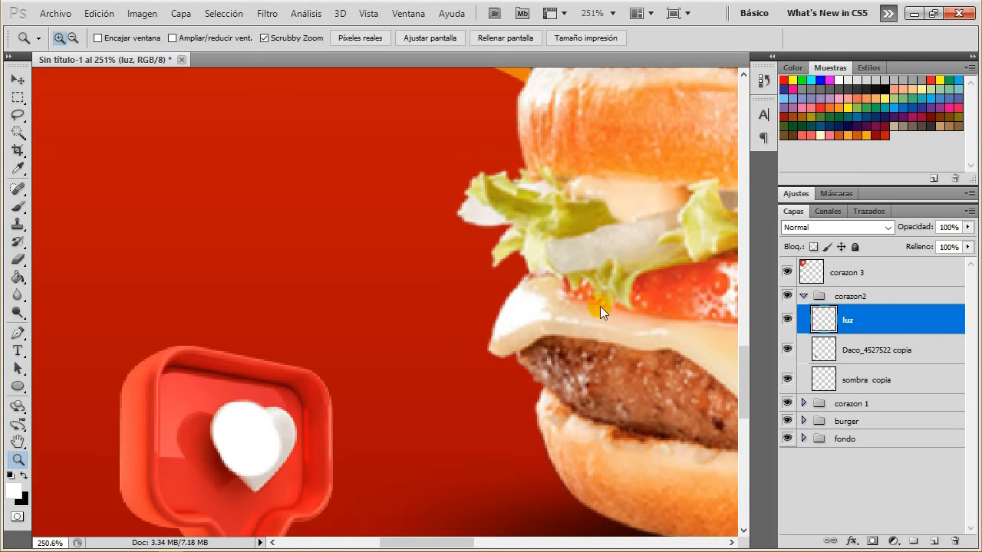
key(ctrl+z)
Set the luz layer's blend mode to Superponer, testing it with a white brush stroke on the bubble and undoing that stroke
click(842, 228)
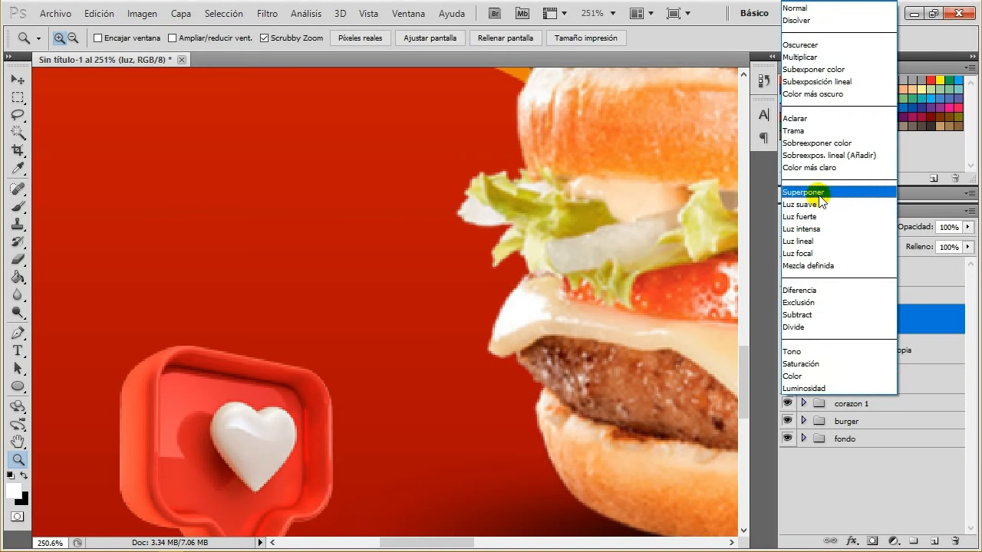
click(817, 193)
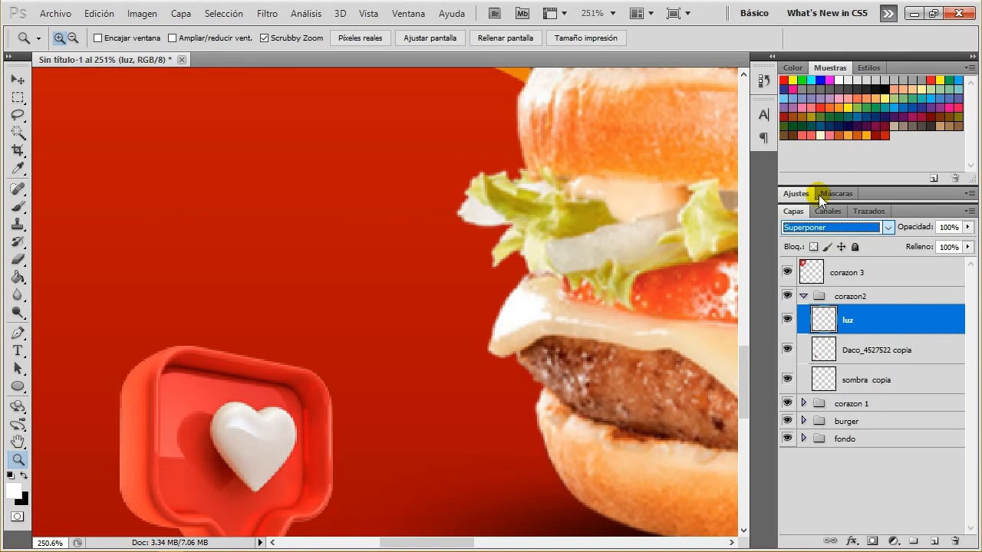
click(19, 208)
click(262, 438)
mouse_move(289, 487)
mouse_down()
mouse_move(281, 450)
mouse_move(322, 444)
mouse_up()
key(ctrl+z)
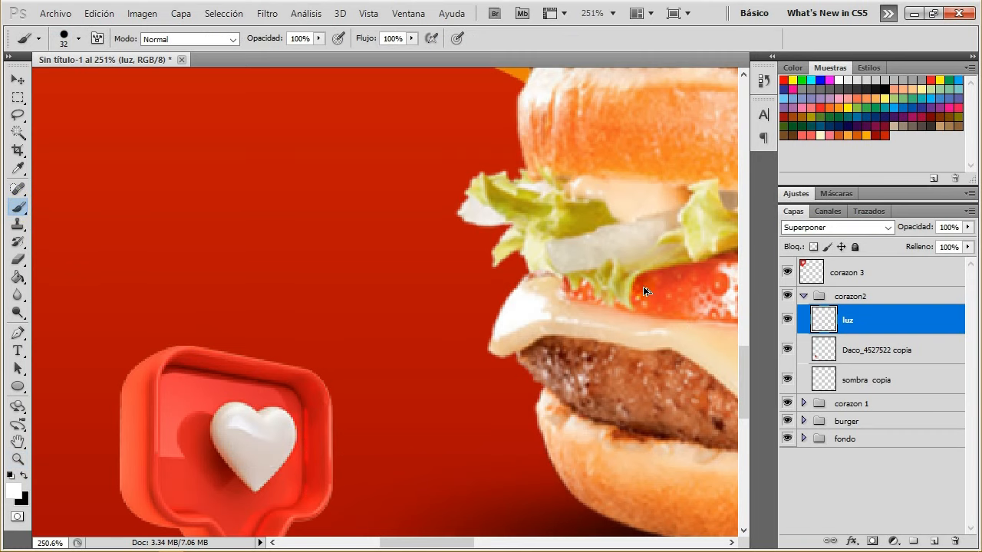
click(851, 227)
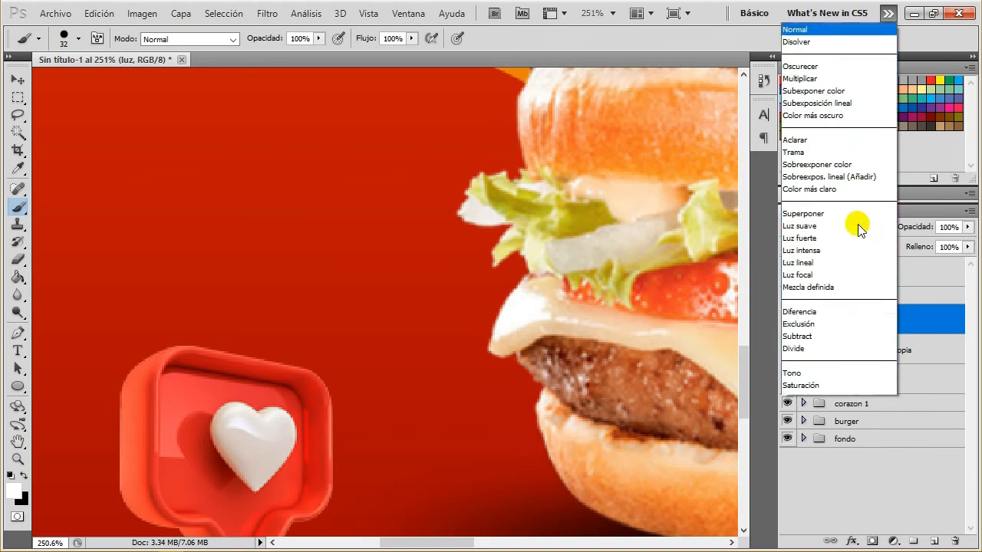
click(855, 220)
Choose the soft round brush at 32 px with 0% hardness for painting on the luz layer
right_click(306, 415)
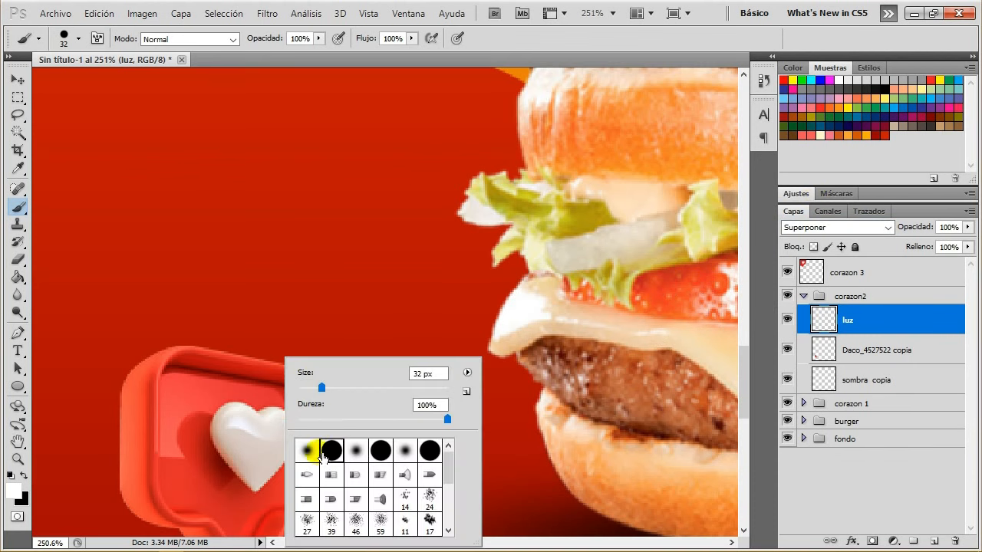
key(F1)
click(483, 231)
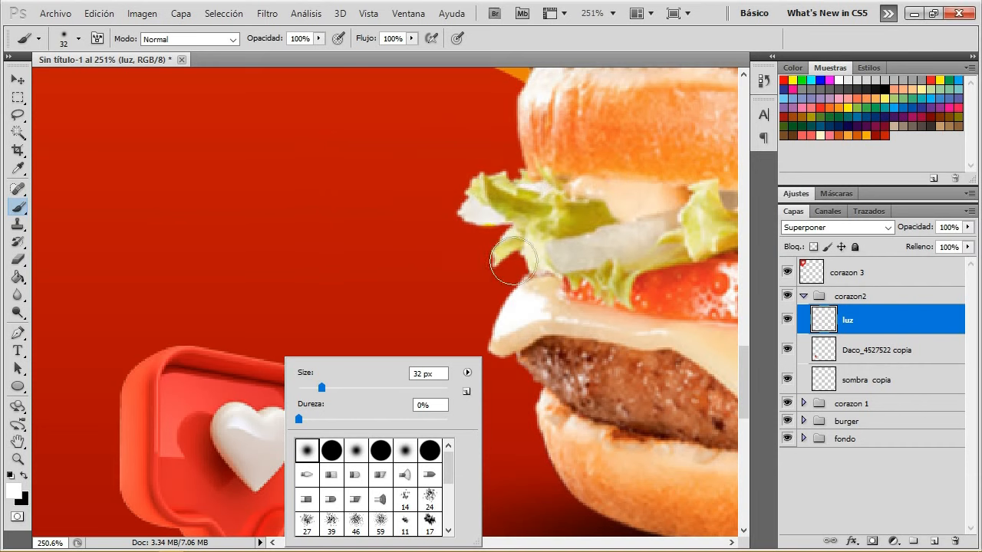
click(888, 317)
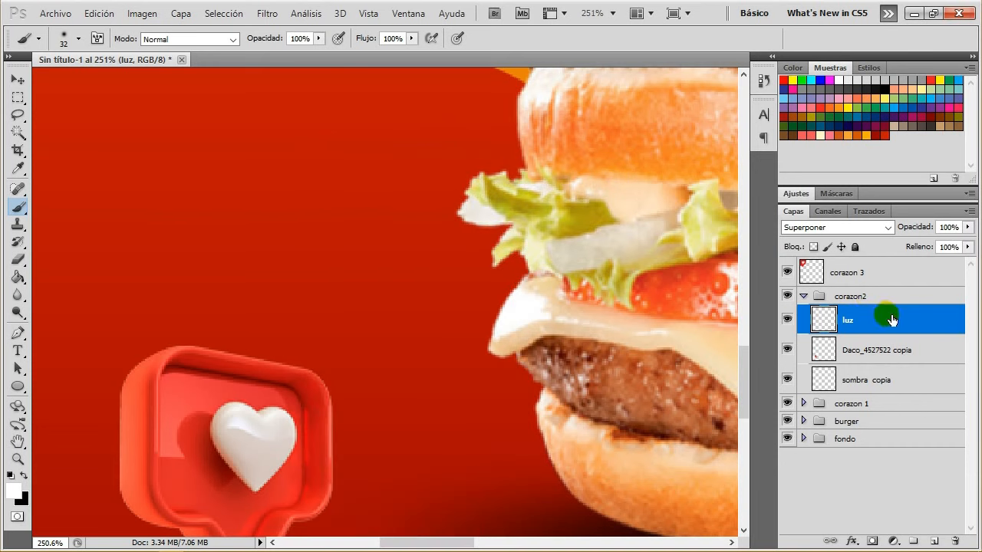
right_click(313, 218)
click(316, 287)
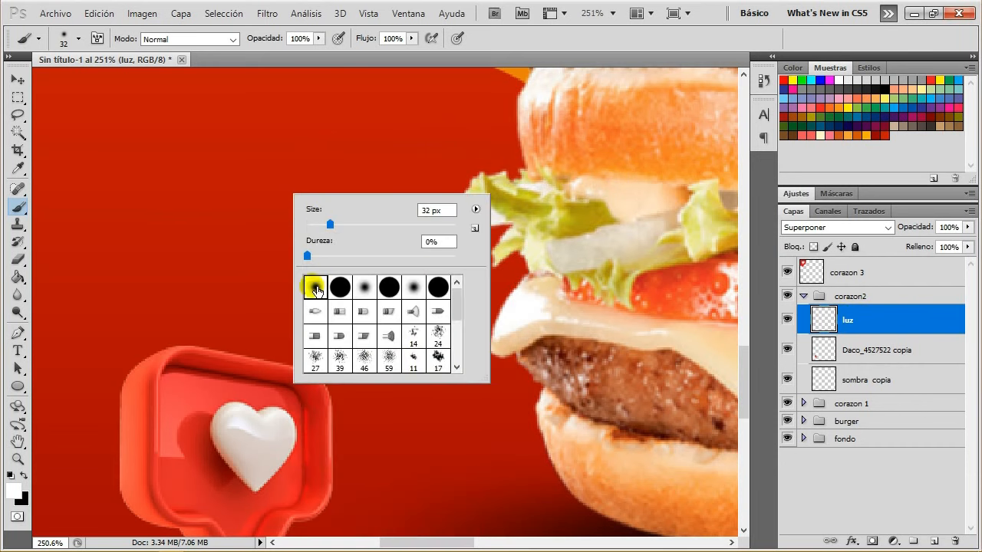
Set the brush opacity to 38% and paint a soft white highlight over the small bubble's heart on the luz layer
click(318, 38)
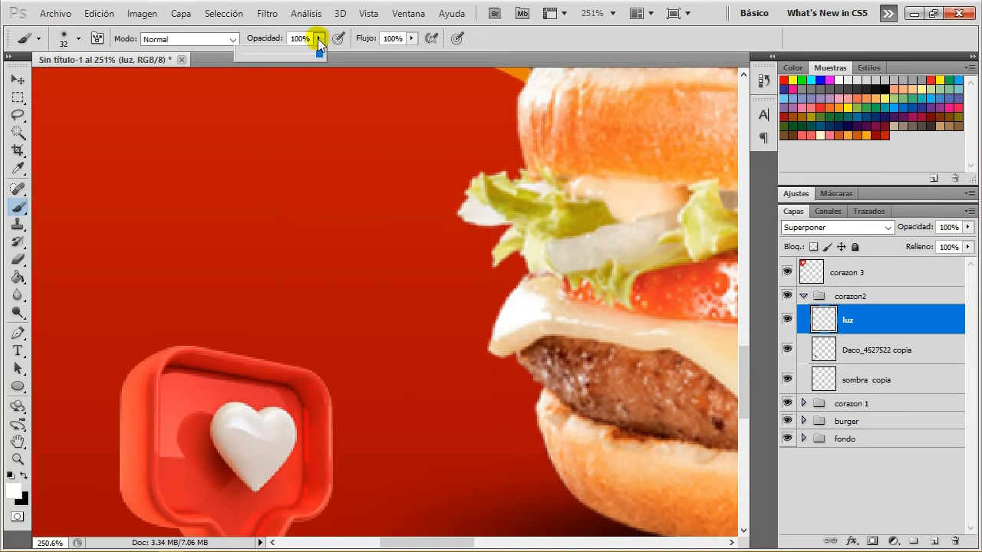
click(243, 436)
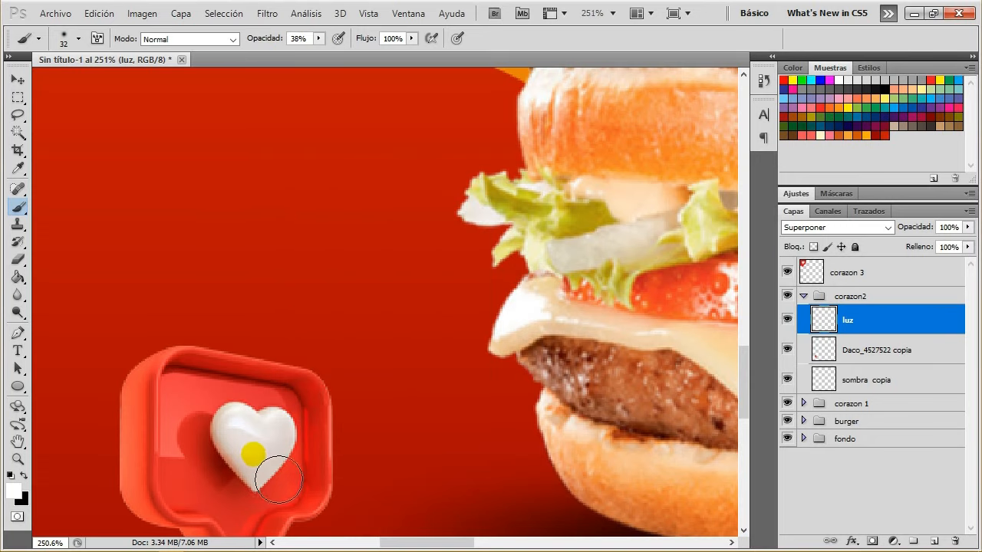
mouse_move(270, 460)
mouse_down()
mouse_move(293, 462)
mouse_move(271, 470)
mouse_up()
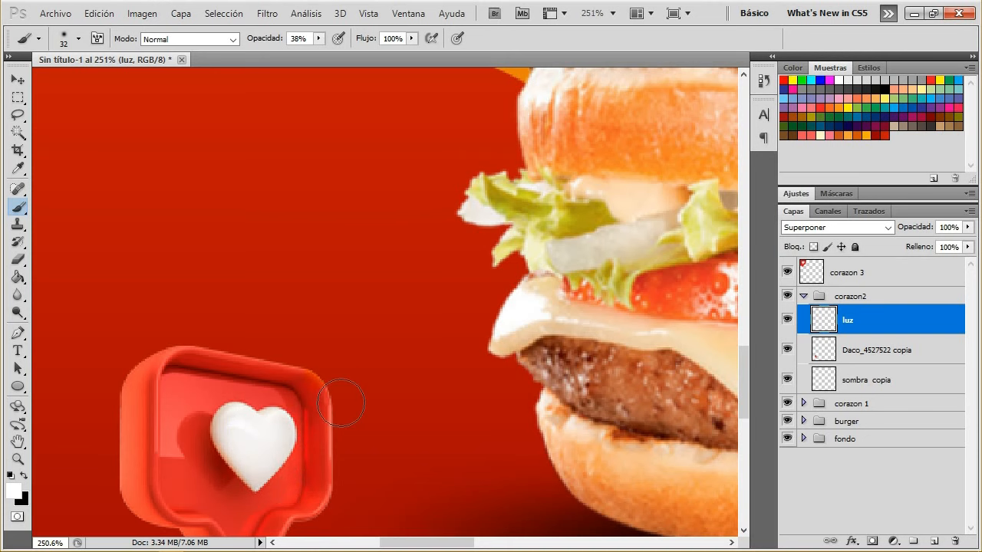
scroll(228, 310, down, 3)
mouse_move(261, 414)
mouse_down()
mouse_move(278, 430)
mouse_move(269, 383)
mouse_up()
scroll(265, 366, up, 3)
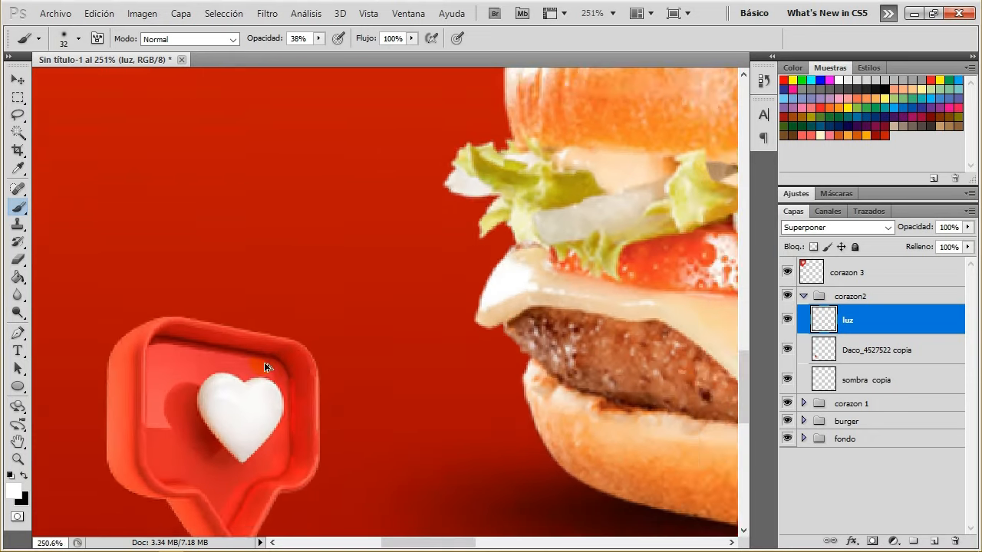
Set the luz layer's opacity to 88% and its blend mode to Sobreexpos. lineal (Añadir)
click(968, 227)
mouse_move(970, 233)
mouse_down()
mouse_move(882, 244)
mouse_move(956, 243)
mouse_up()
click(890, 229)
click(890, 229)
click(877, 153)
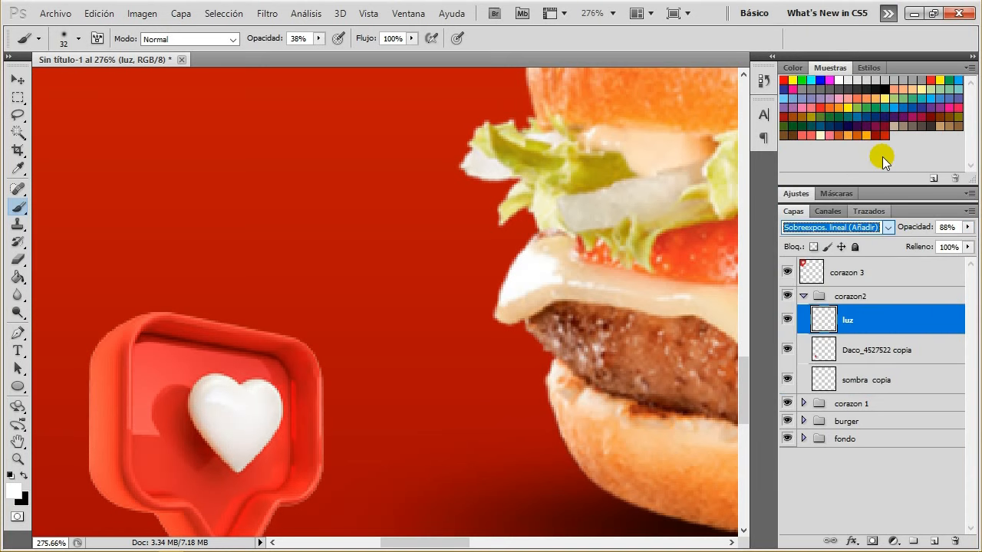
click(891, 226)
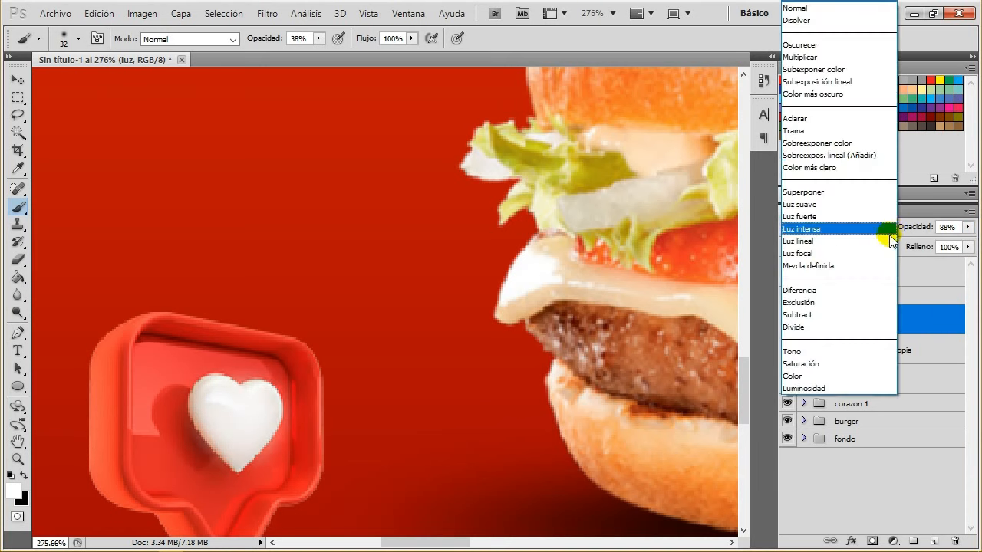
click(931, 324)
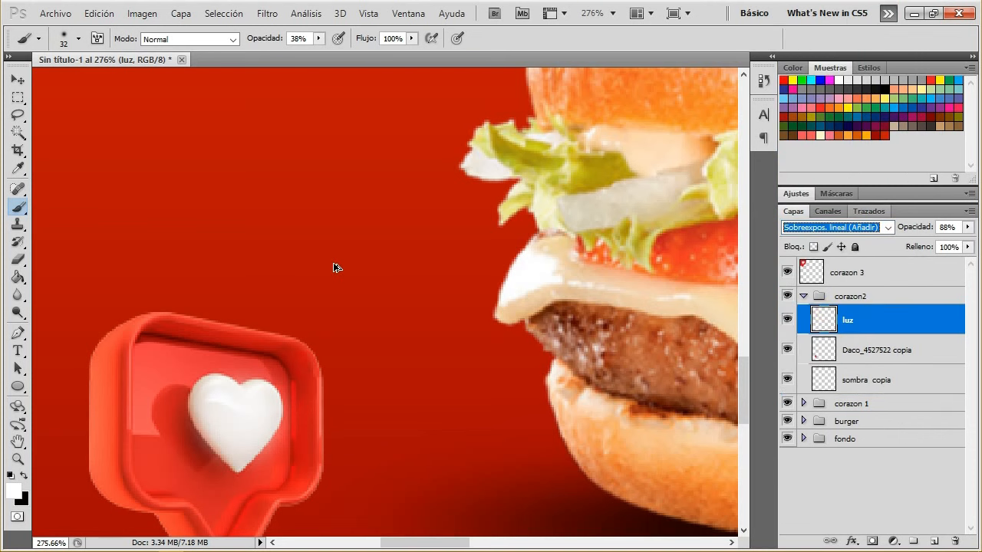
Lower the opacity of the small bubble's luz layer to 35%
click(968, 227)
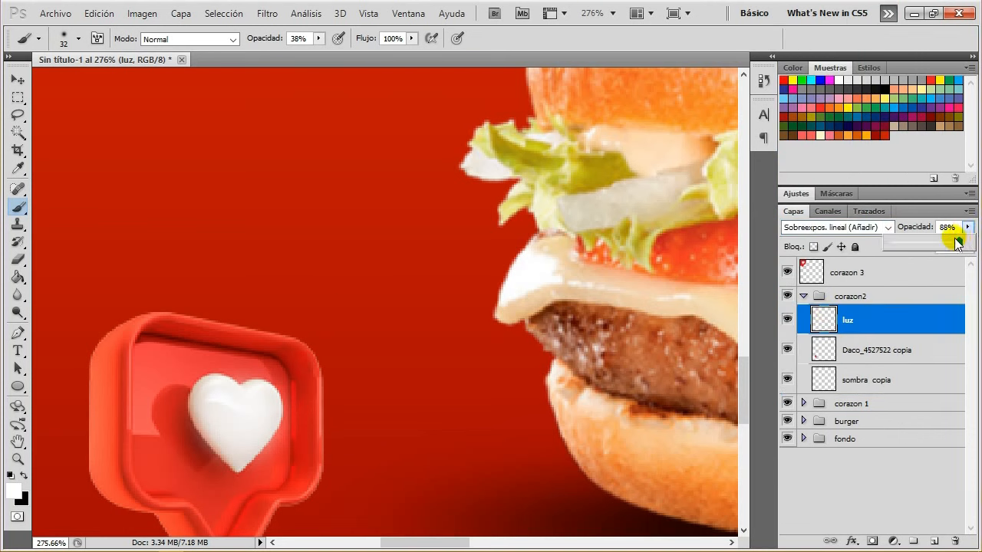
drag(959, 242, 919, 244)
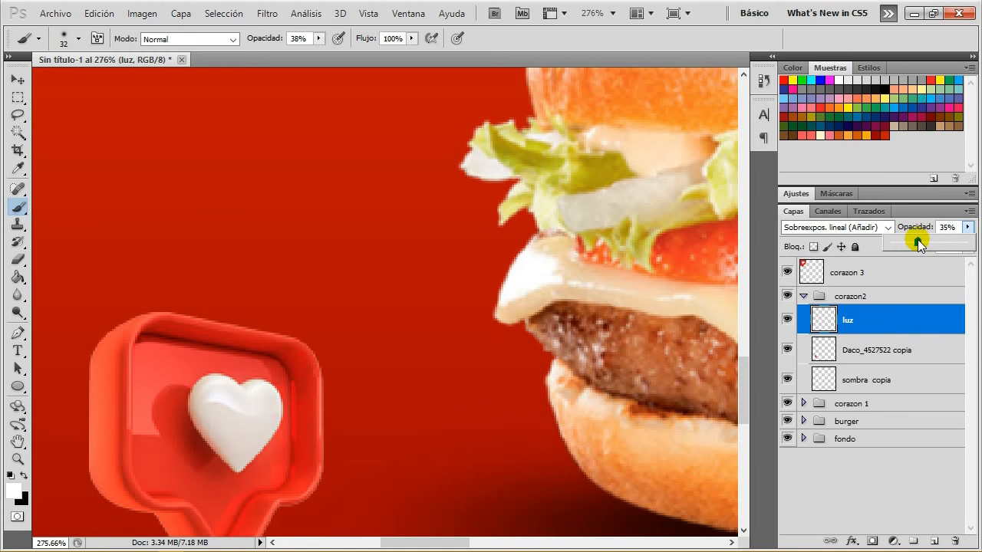
scroll(462, 250, down, 5)
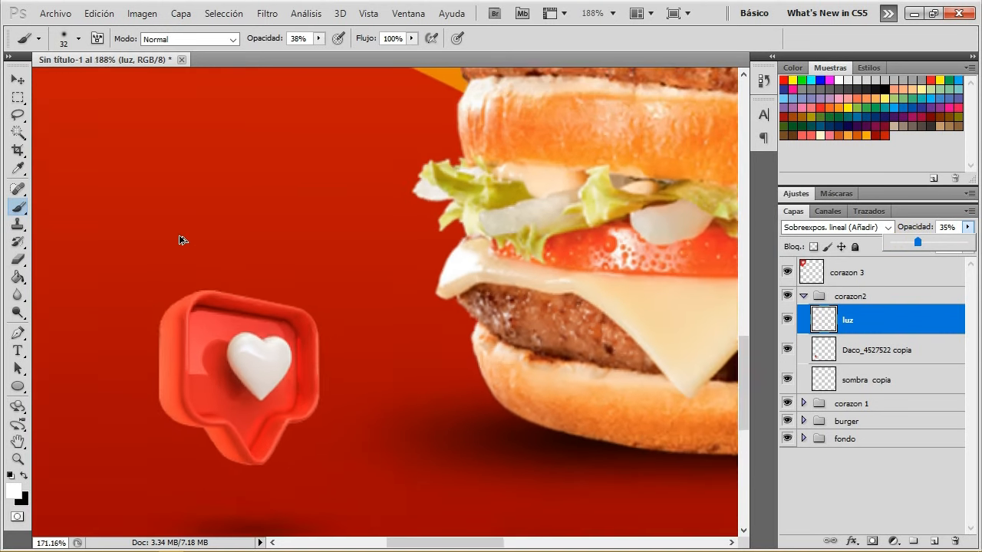
scroll(183, 242, down, 1)
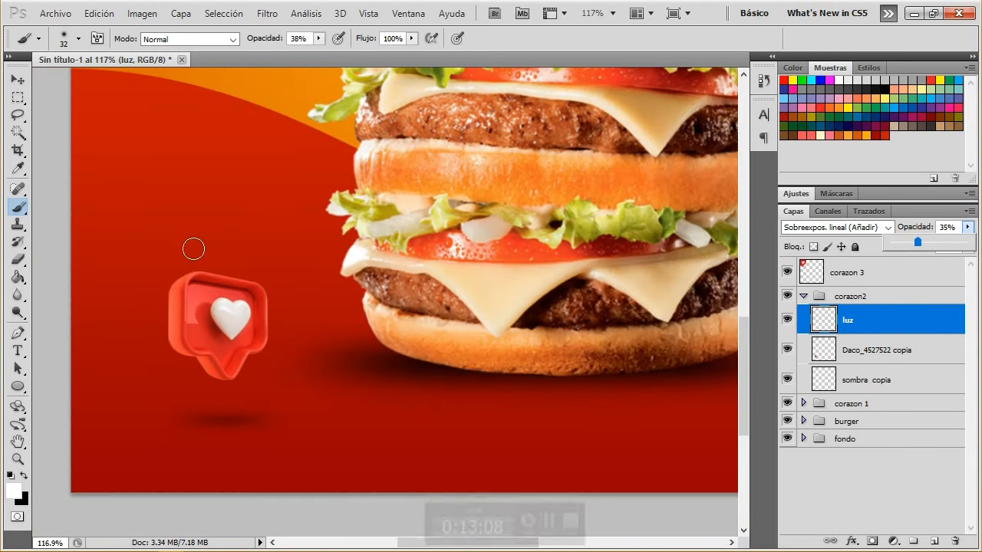
scroll(182, 238, down, 6)
scroll(521, 293, up, 7)
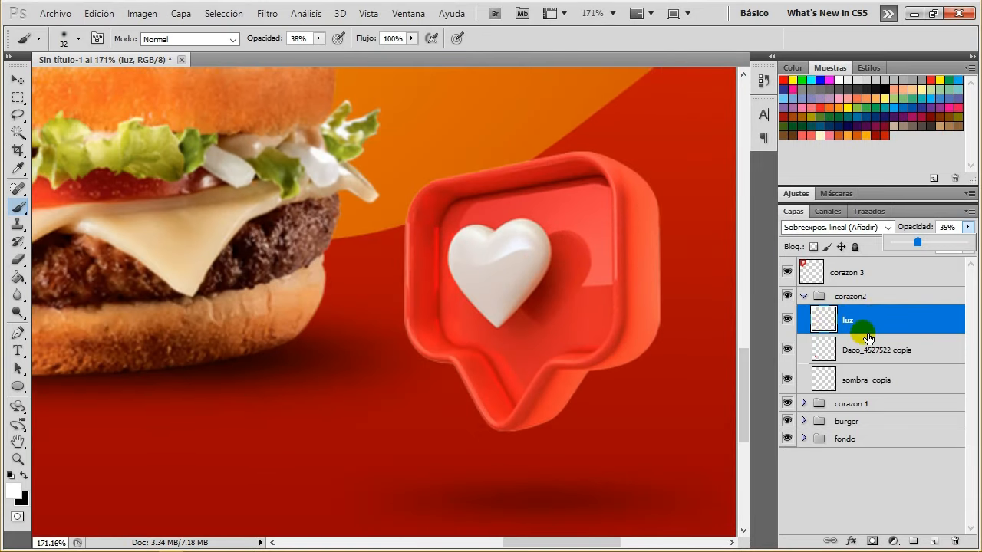
Collapse the corazon2 group and add a layer named luz above Daco_4527522 in the corazon 1 group
click(807, 295)
click(803, 296)
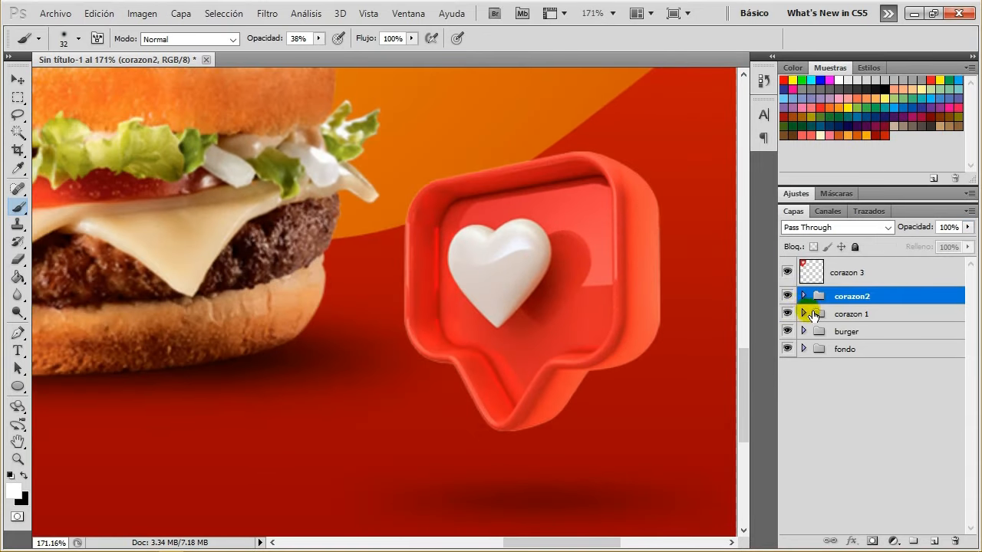
click(803, 313)
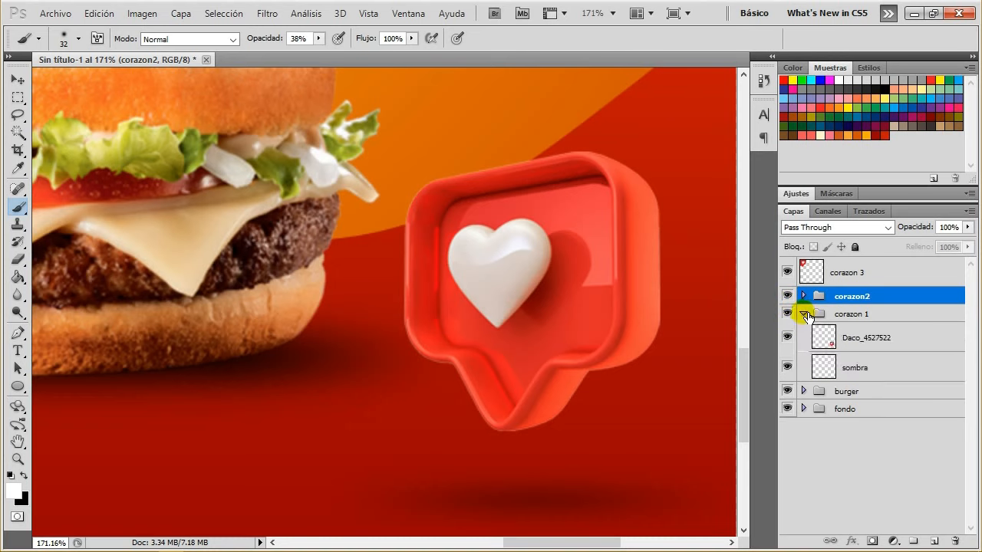
click(836, 334)
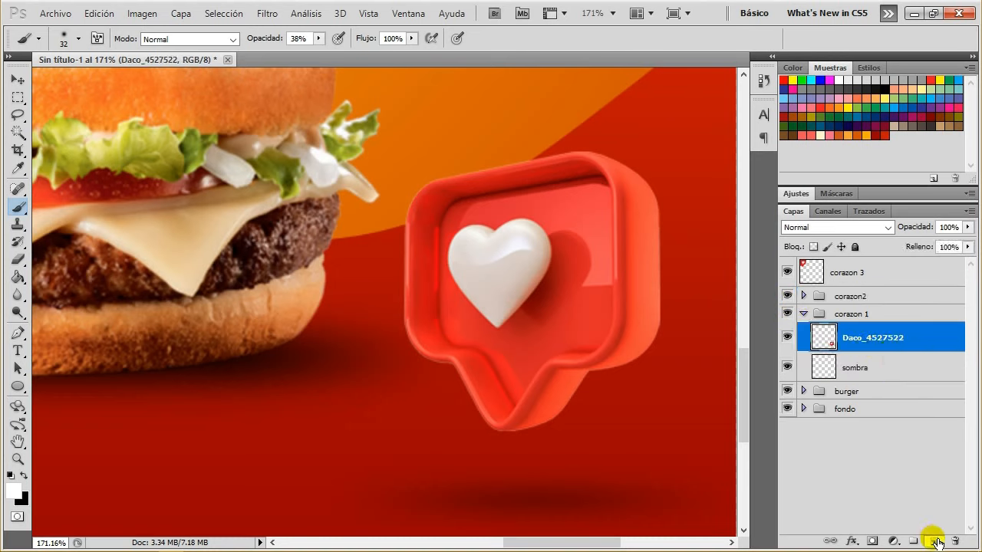
click(934, 541)
double_click(860, 340)
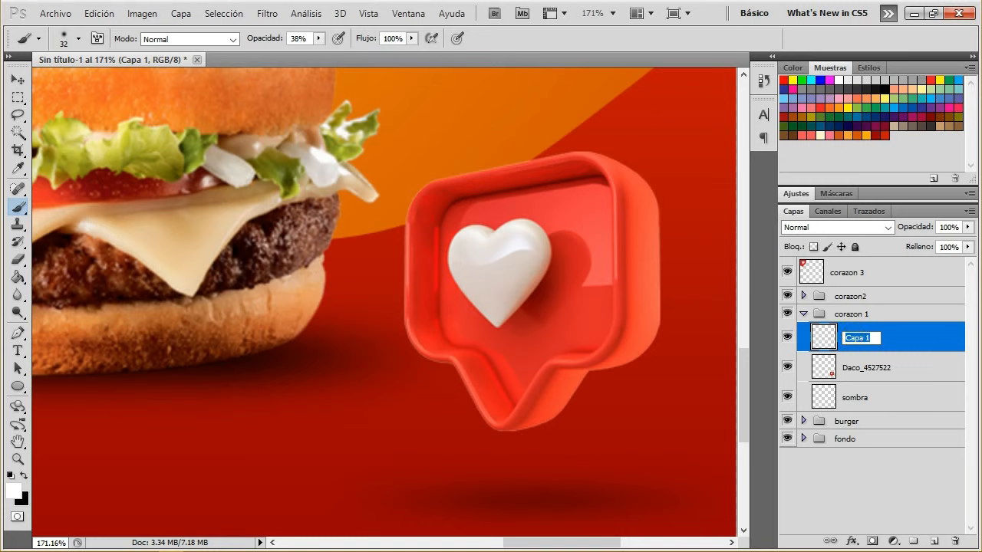
text(luz)
click(835, 334)
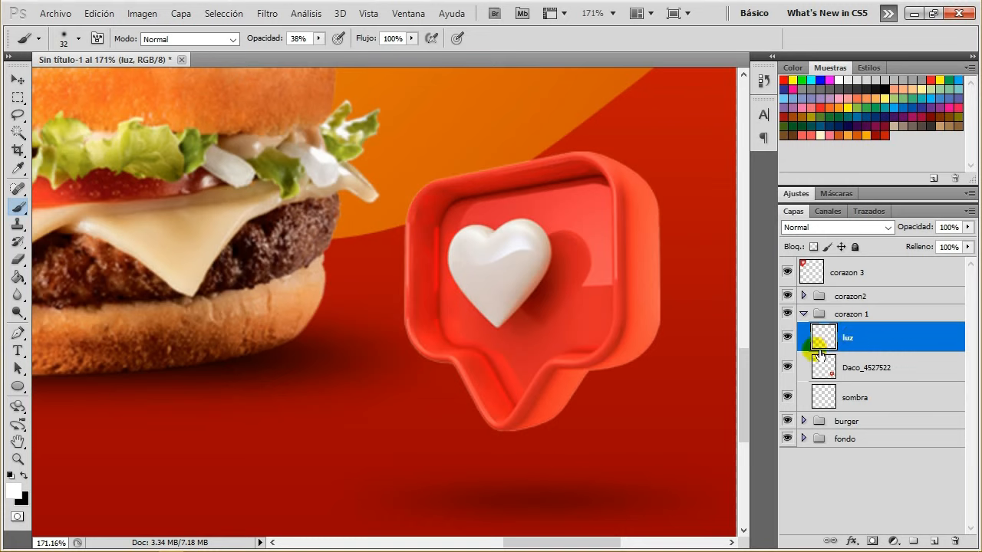
Paint soft white light over the large bubble's heart and set its luz layer's blend mode to Sobreexpos. lineal (Añadir)
mouse_move(501, 299)
mouse_down()
mouse_move(525, 292)
mouse_move(503, 315)
mouse_up()
click(908, 228)
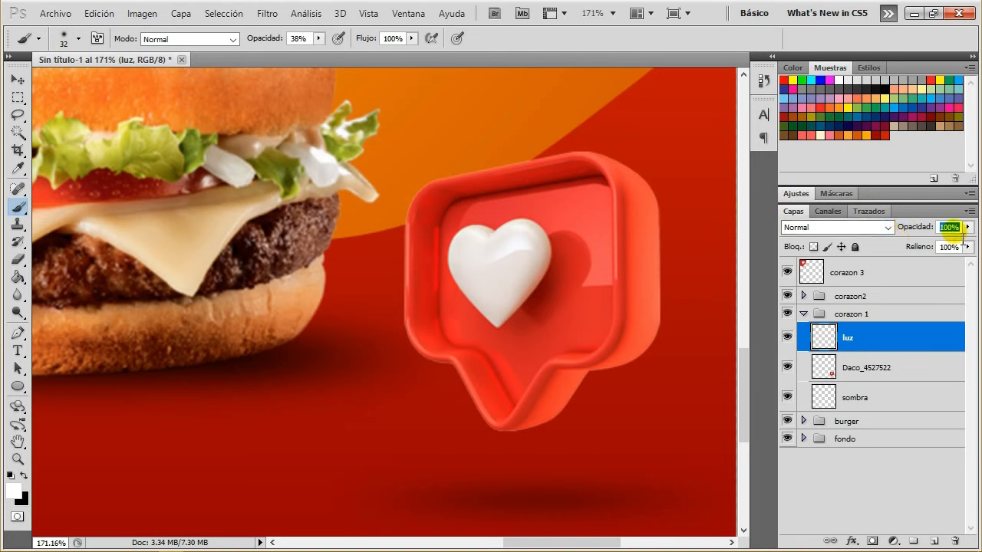
click(890, 227)
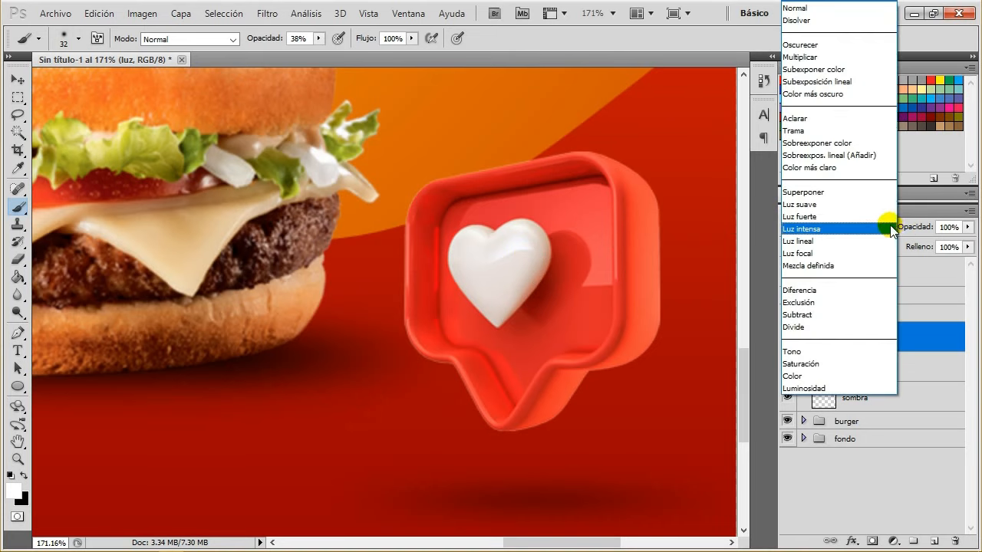
click(806, 154)
mouse_move(492, 272)
mouse_down()
mouse_move(513, 319)
mouse_move(536, 257)
mouse_move(514, 316)
mouse_move(547, 259)
mouse_move(533, 302)
mouse_move(521, 267)
mouse_move(543, 258)
mouse_move(491, 258)
mouse_up()
Set the opacity of the large bubble's luz layer to 31% and collapse the corazon 1 group
drag(968, 234, 915, 243)
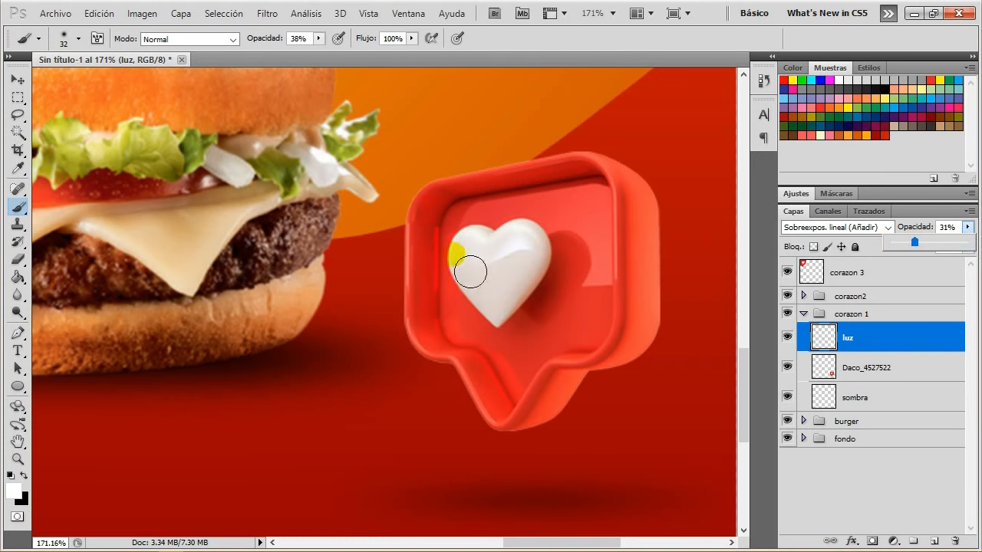
scroll(445, 262, down, 3)
click(803, 313)
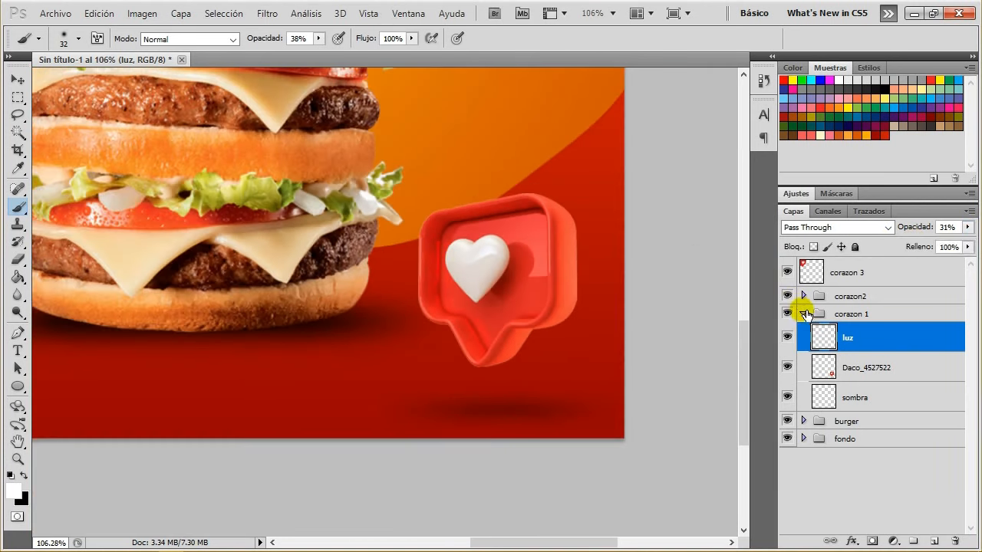
scroll(470, 334, down, 2)
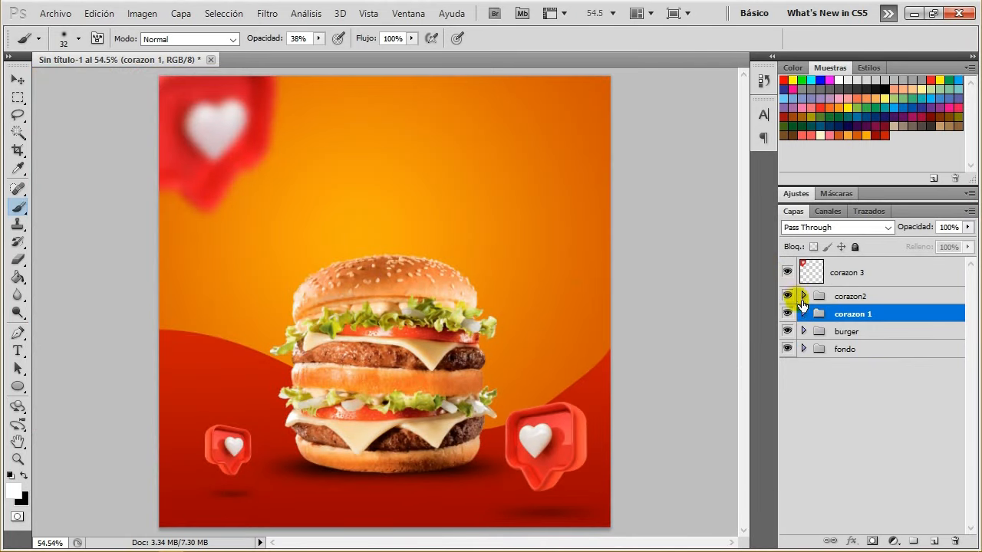
Narrow the burger group's sombra layer to about 92% of its width with Free Transform, and collapse the group
click(803, 331)
click(884, 393)
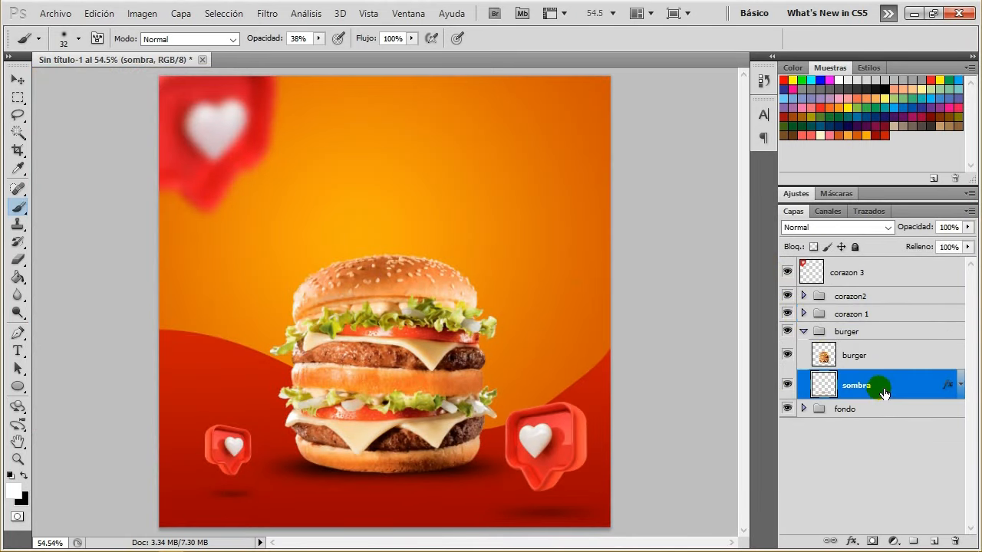
key(ctrl+t)
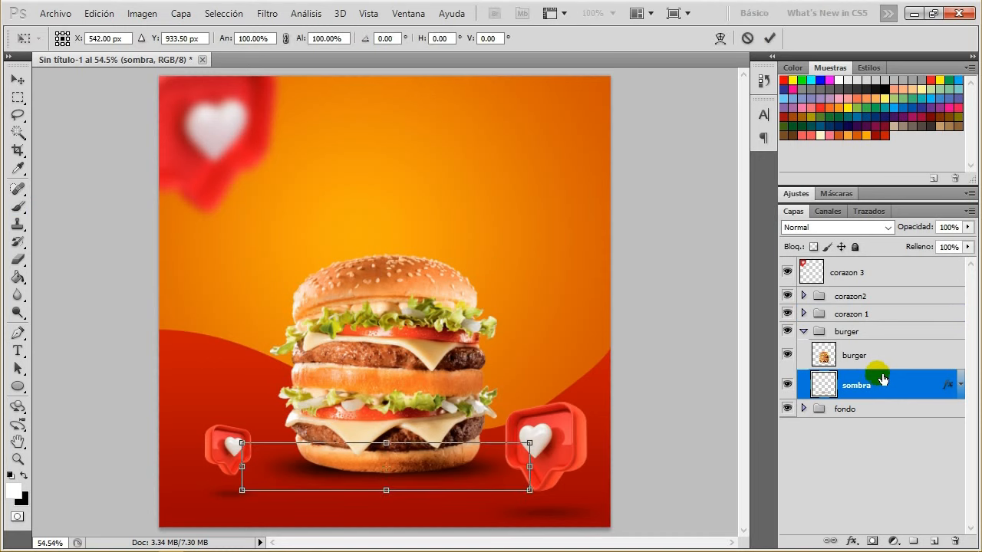
drag(526, 468, 524, 469)
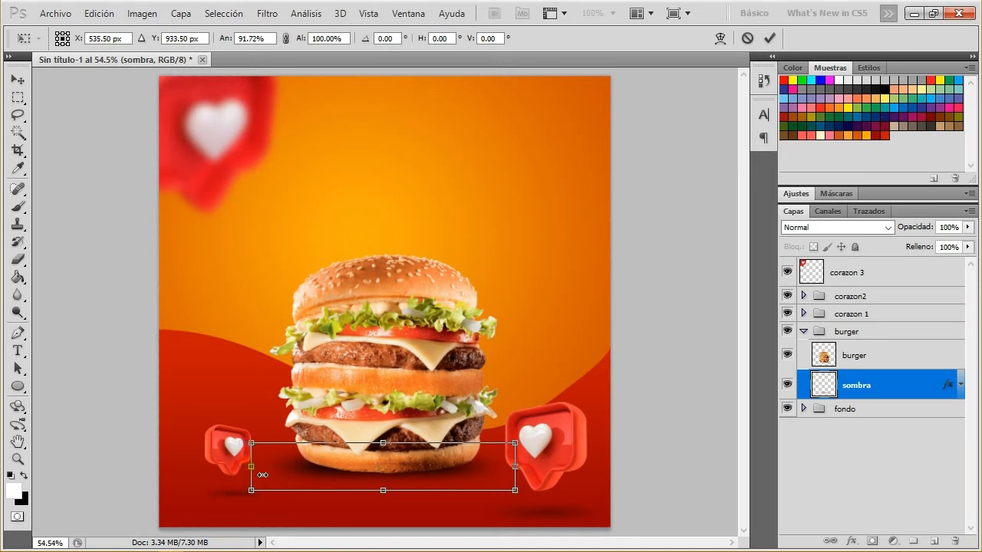
click(768, 38)
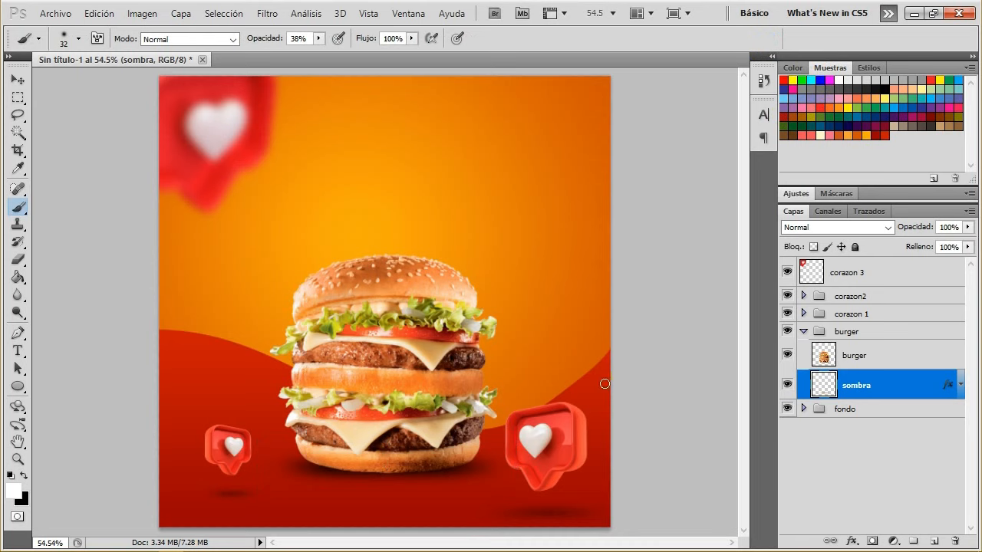
key(z)
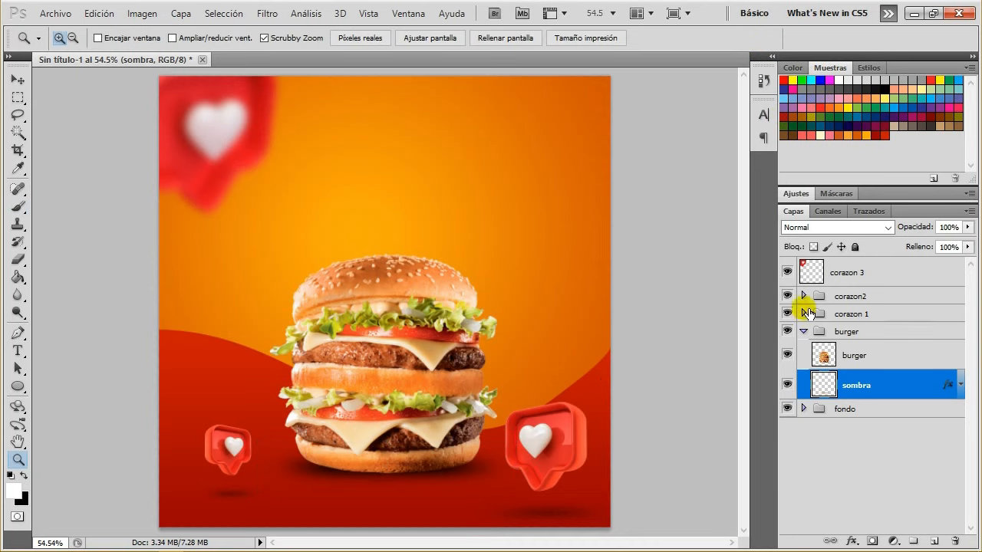
click(804, 332)
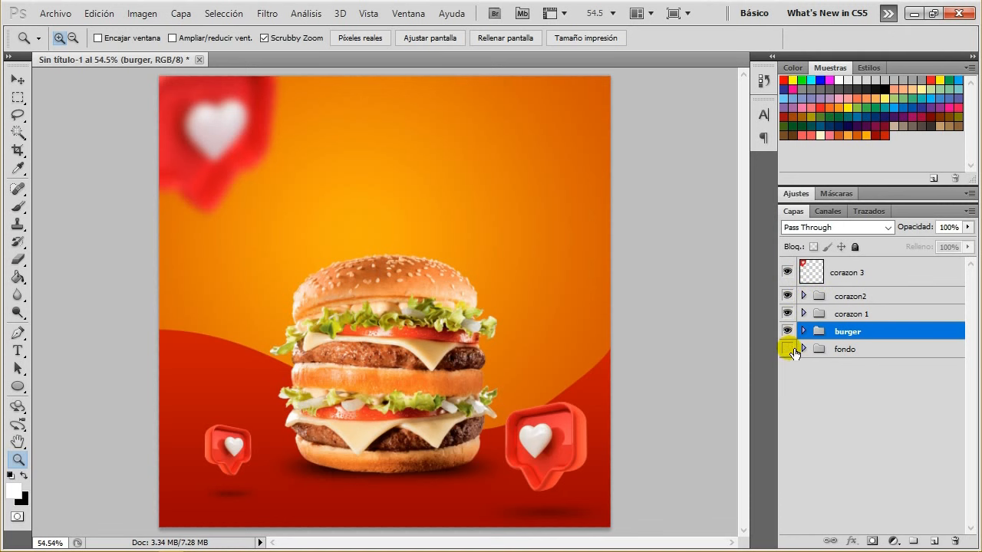
Hide all groups and the corazon 3 layer, show them one by one from fondo upwards, and select corazon 3
click(787, 349)
click(789, 331)
click(789, 314)
click(789, 296)
click(788, 272)
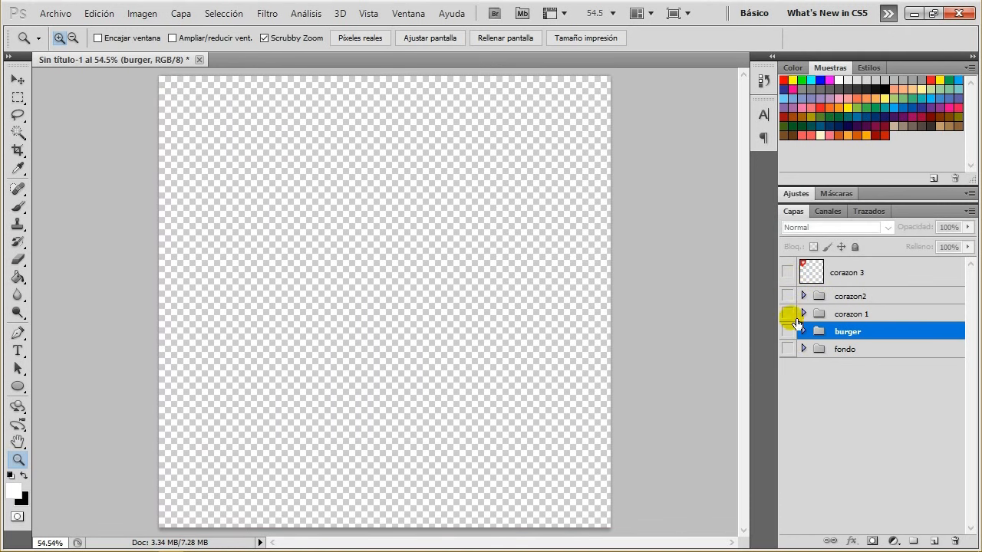
click(789, 349)
click(788, 332)
click(788, 314)
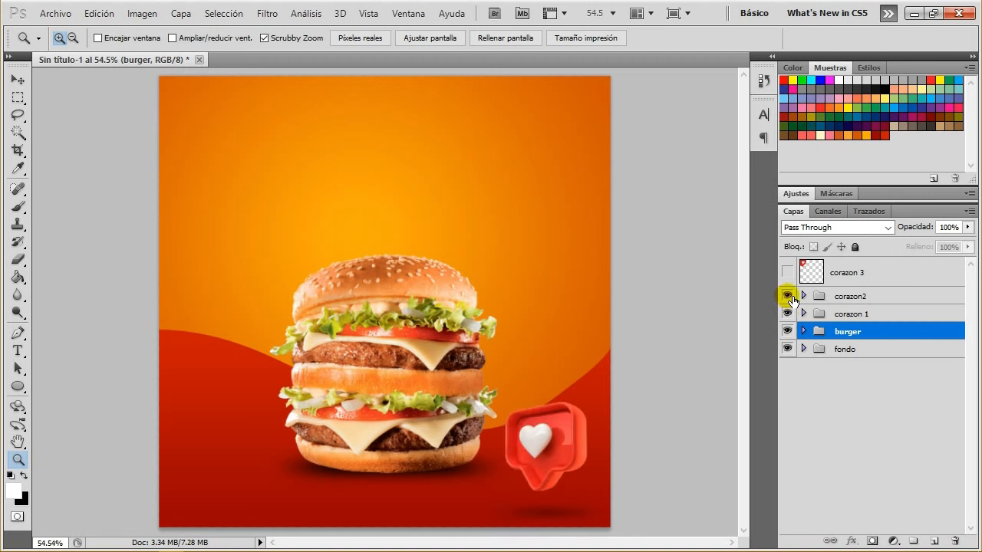
click(787, 296)
click(788, 272)
click(872, 274)
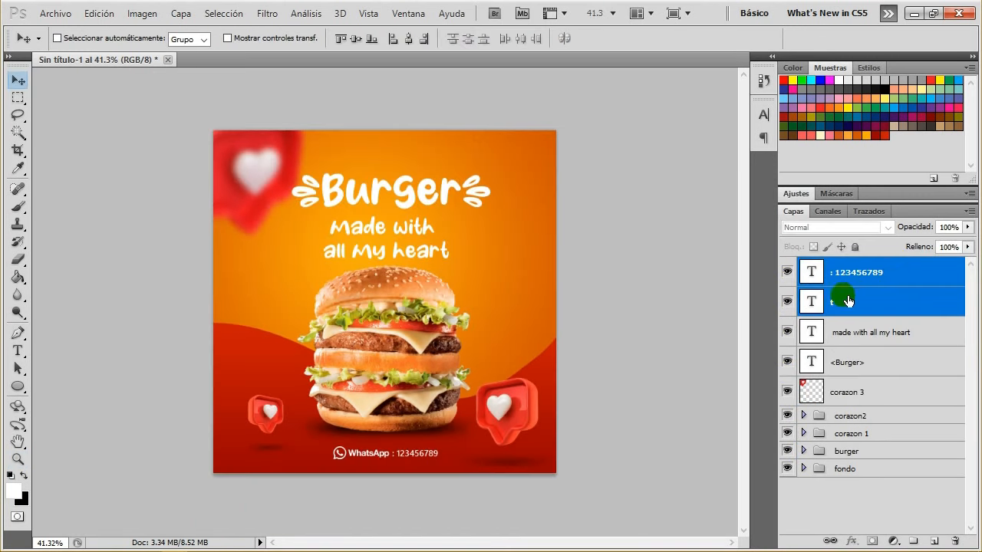
Toggle the phone number, WhatsApp logo and <Burger> text layers off and on to check what each one contains
click(787, 272)
click(787, 271)
click(787, 302)
click(787, 301)
click(812, 370)
click(787, 361)
click(787, 361)
Examine the font and size of the Burger title, the slogan, the WhatsApp logo and the phone number text layers
double_click(811, 362)
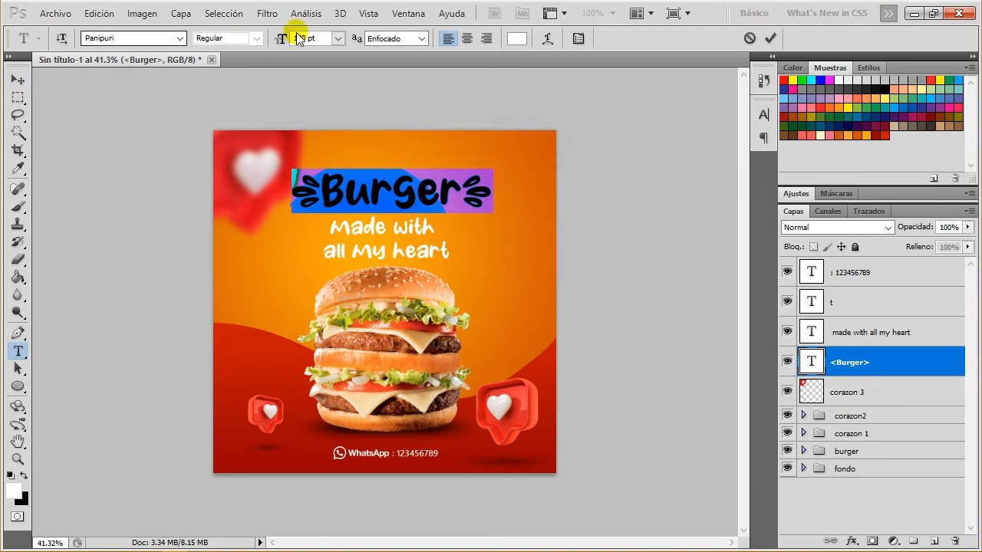
key(ctrl+Return)
double_click(812, 332)
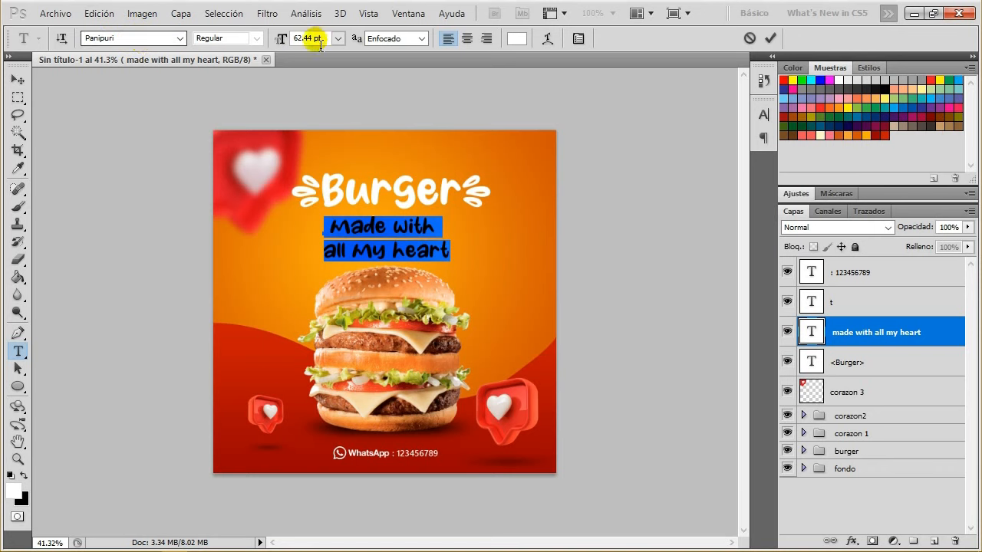
key(ctrl+Return)
double_click(811, 303)
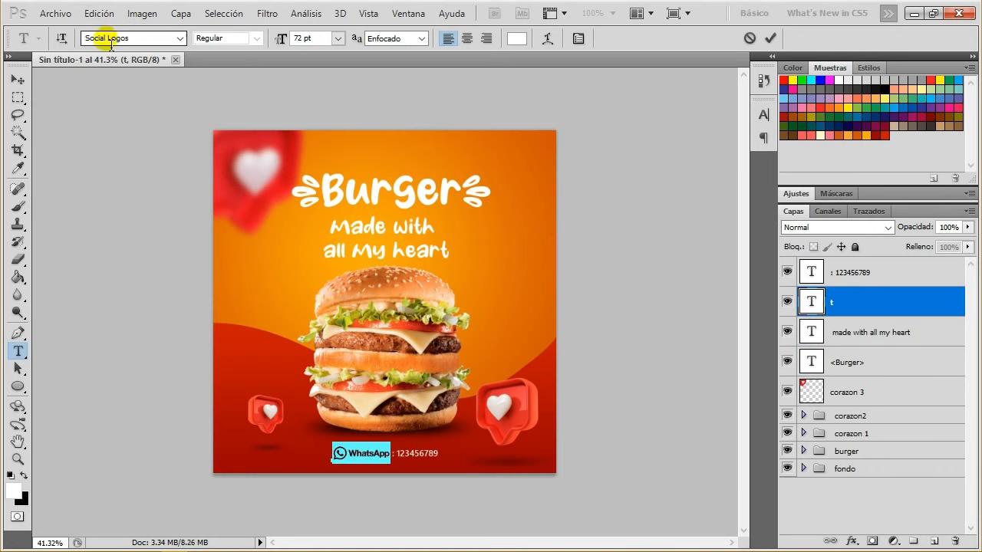
double_click(812, 274)
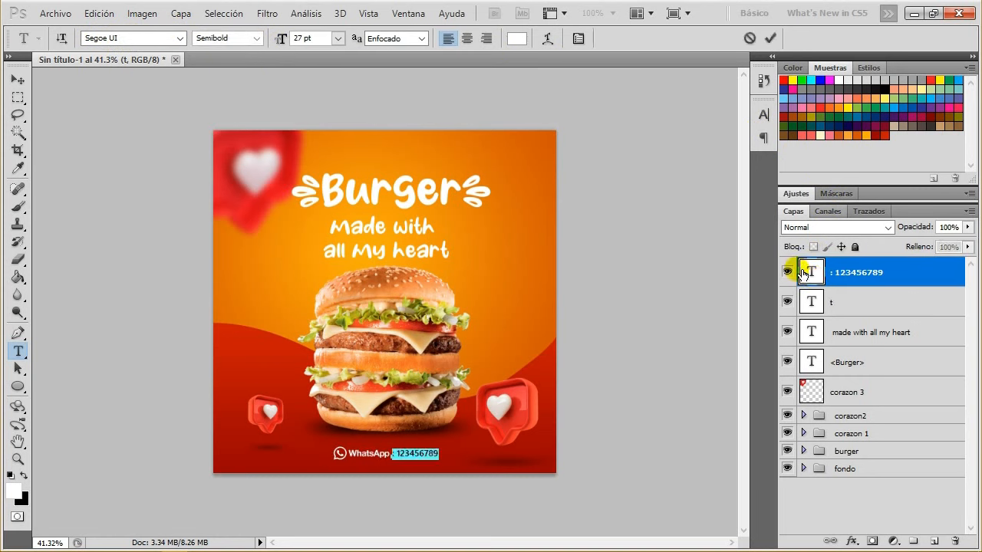
Leave text editing, group the four text layers from <Burger> up to the phone number, and name the group textos
click(18, 80)
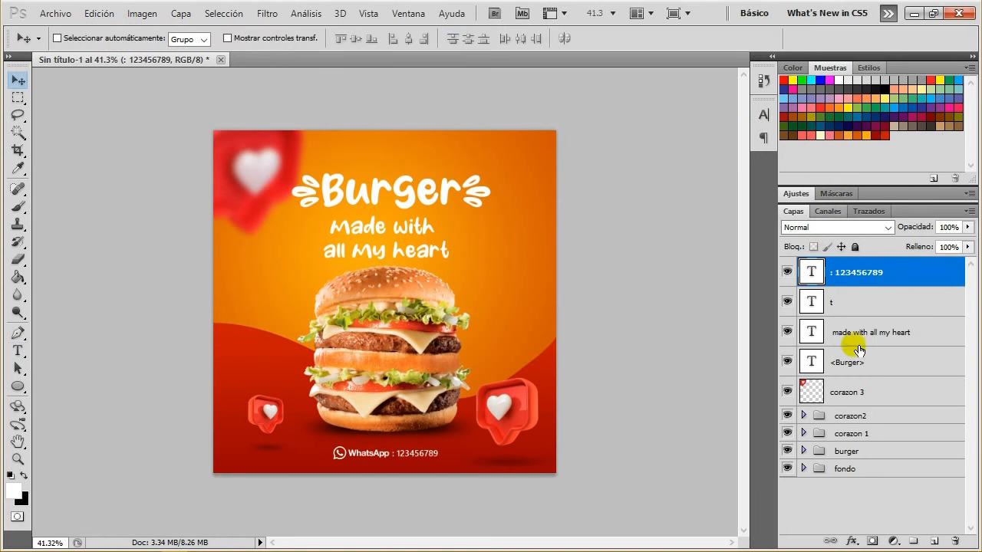
click(899, 367)
shift+click(892, 274)
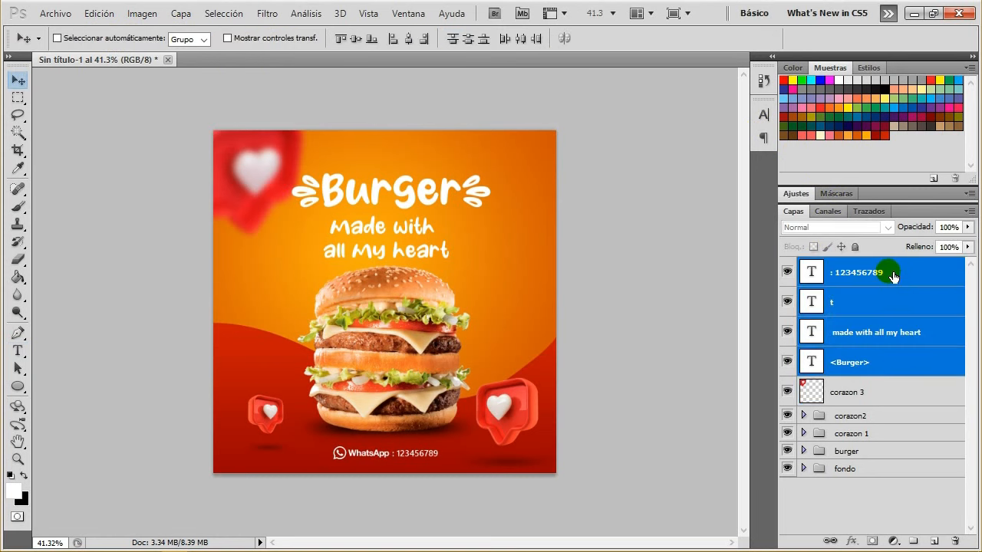
key(ctrl+g)
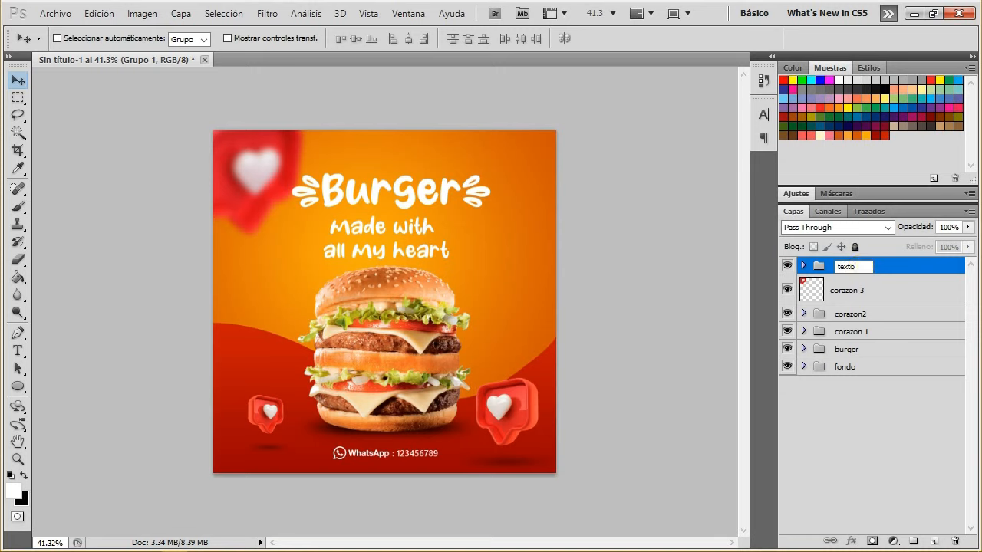
key(Return)
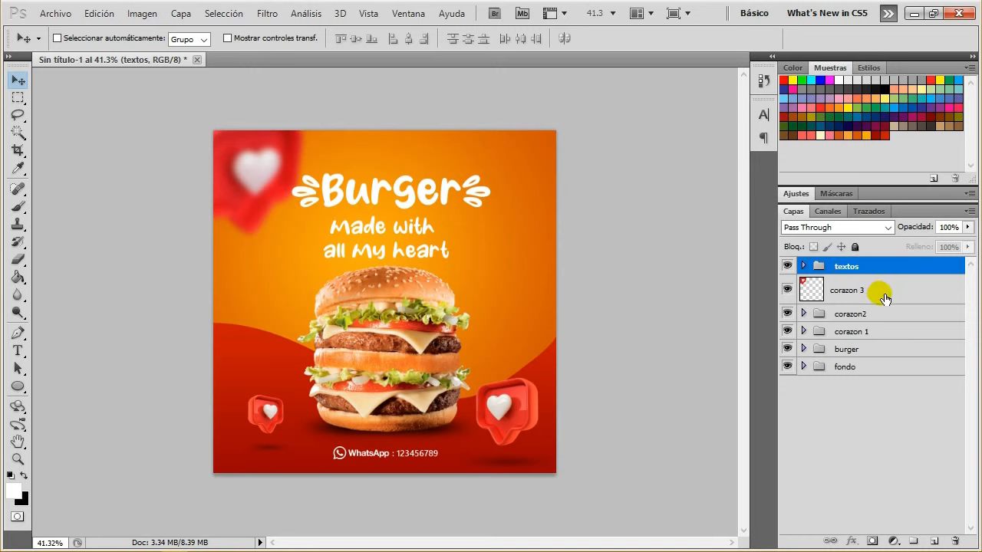
Put the corazon 3 layer into its own group named corazon3
click(885, 299)
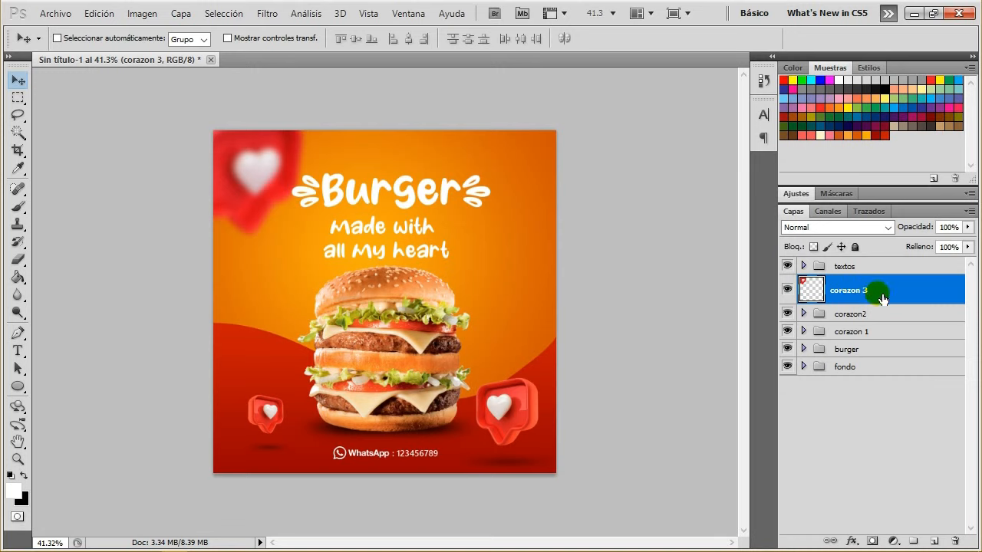
key(ctrl+g)
click(804, 284)
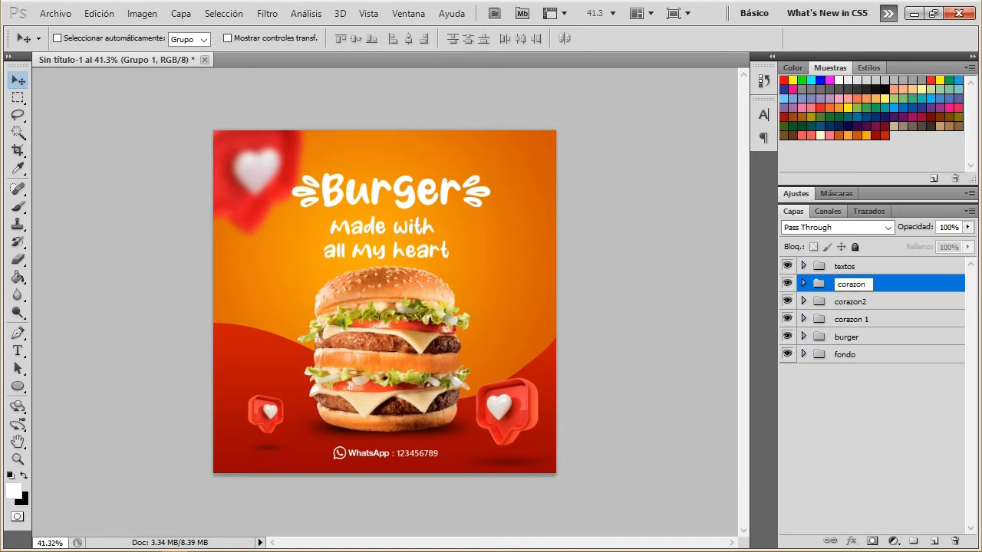
click(915, 283)
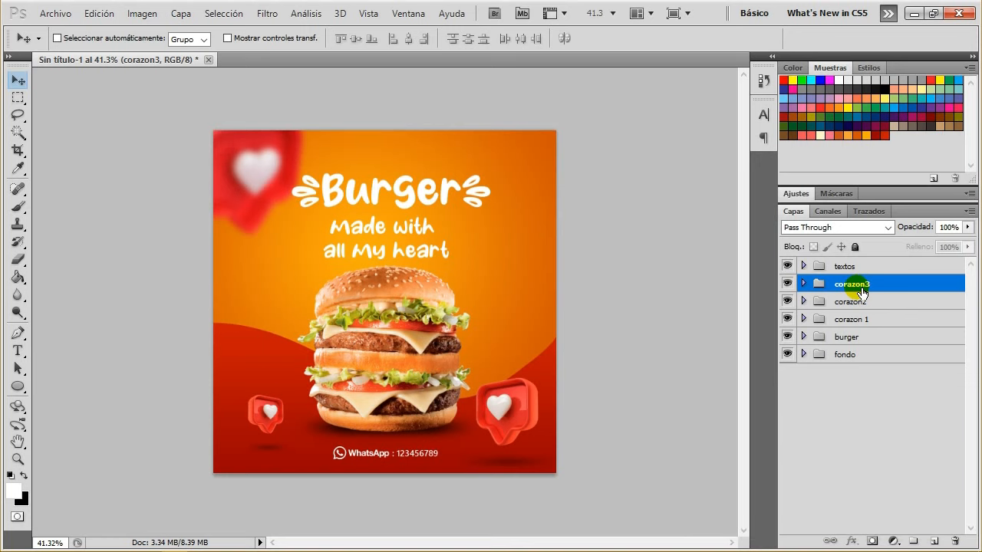
Examine the gradient fill settings of the fondo layer inside the fondo group, and collapse the group
click(892, 355)
click(803, 354)
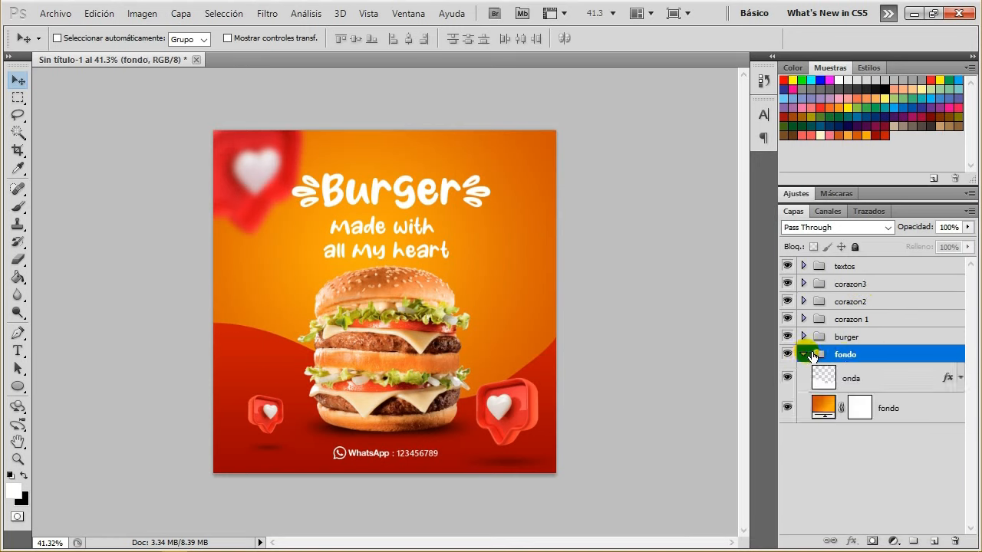
double_click(825, 406)
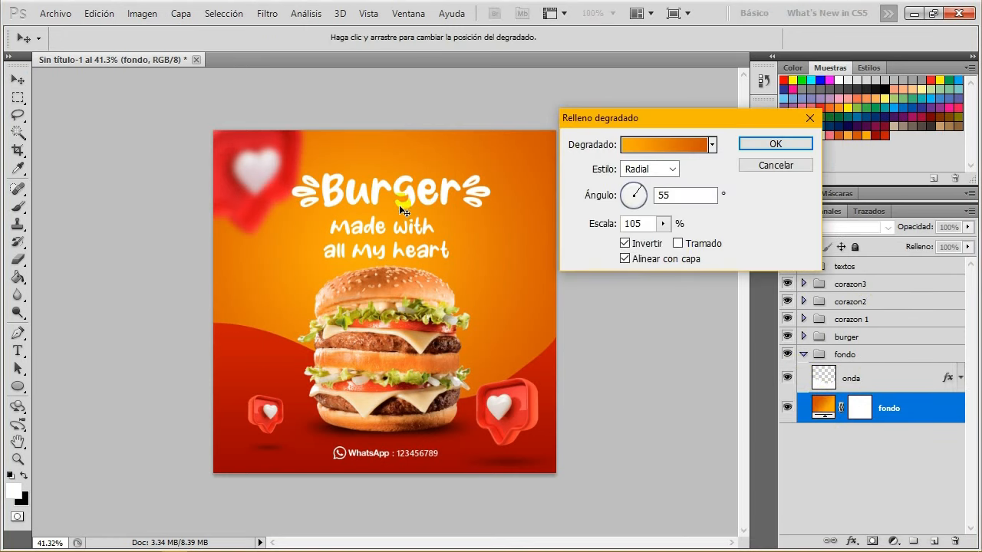
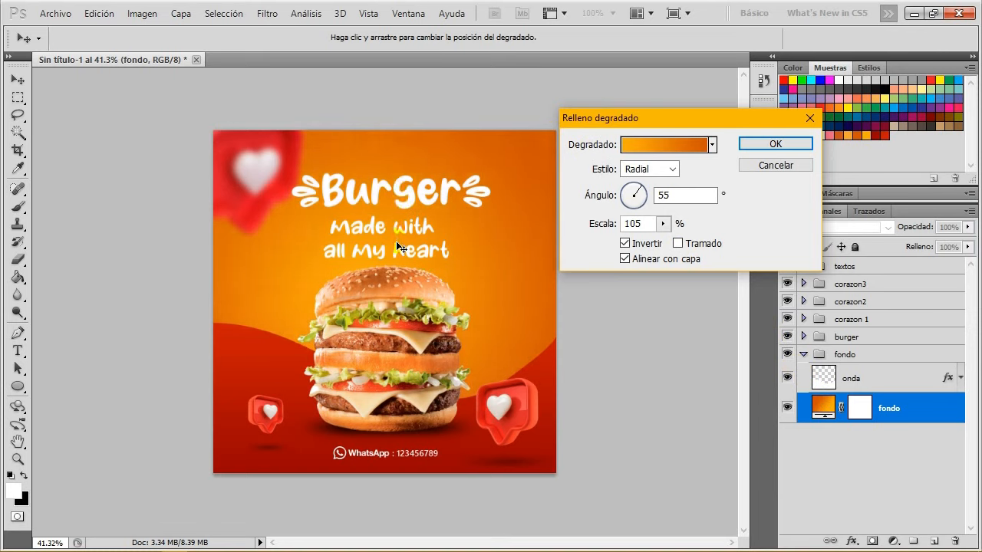
click(781, 144)
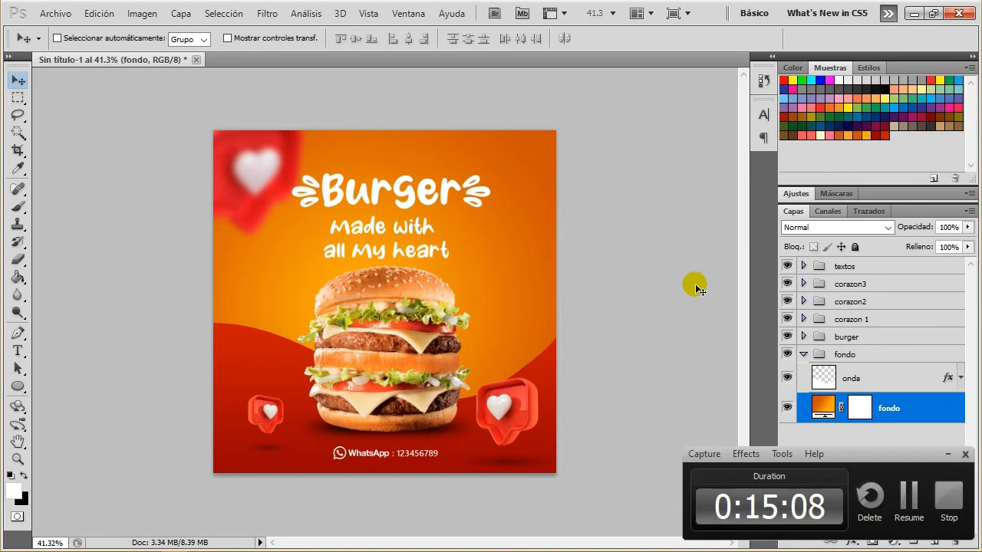
click(806, 355)
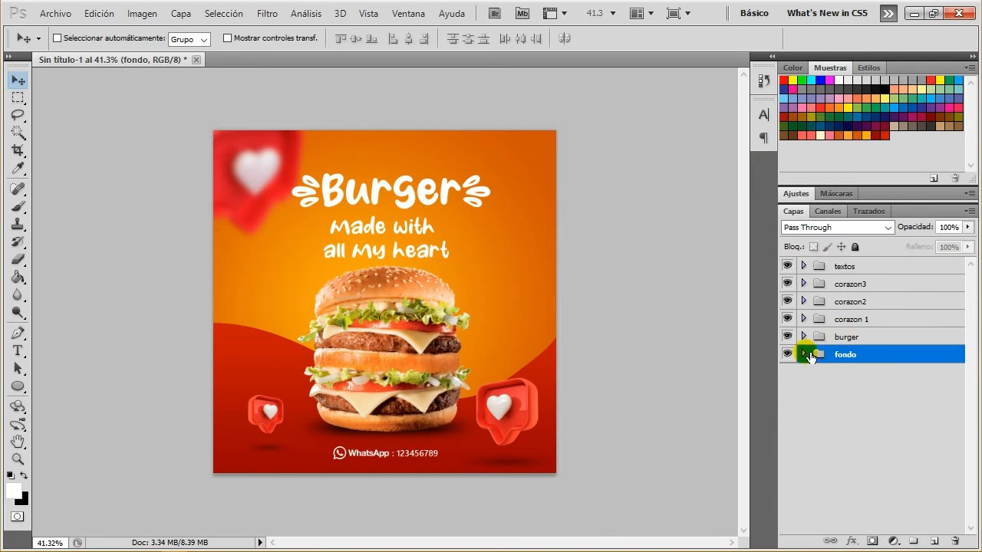
Set the foreground colour to the orange ed9009 sampled from the background beside the top of the burger
key(ctrl+0)
click(13, 491)
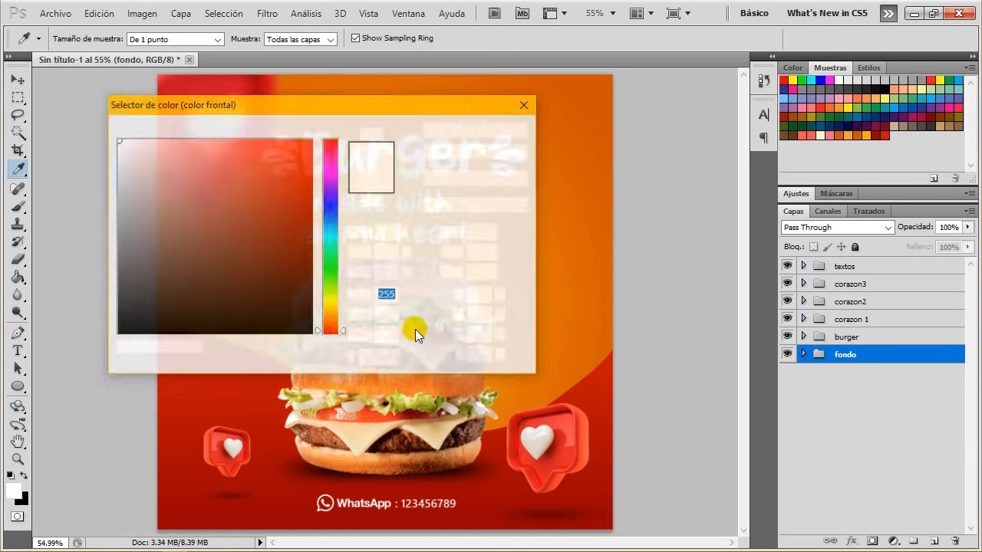
drag(468, 103, 950, 228)
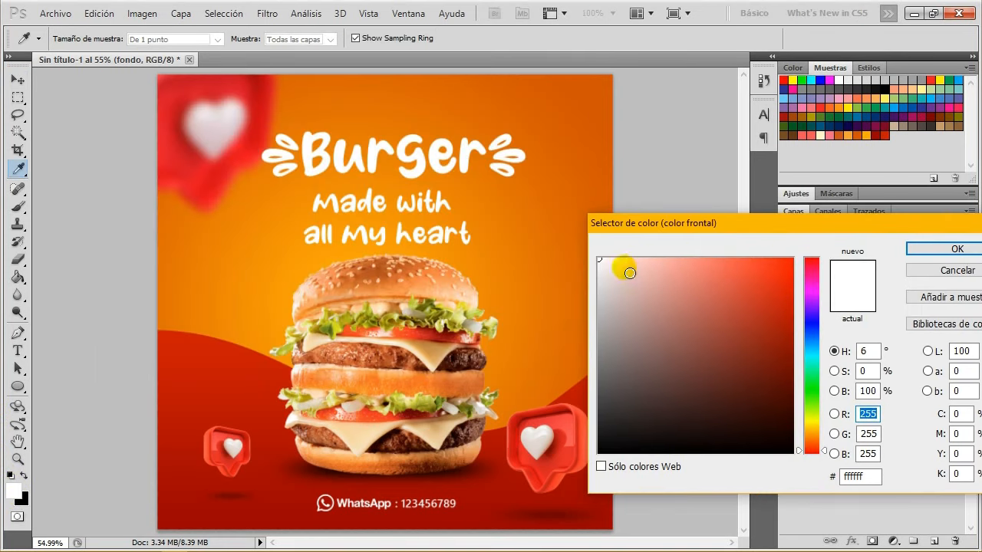
click(471, 266)
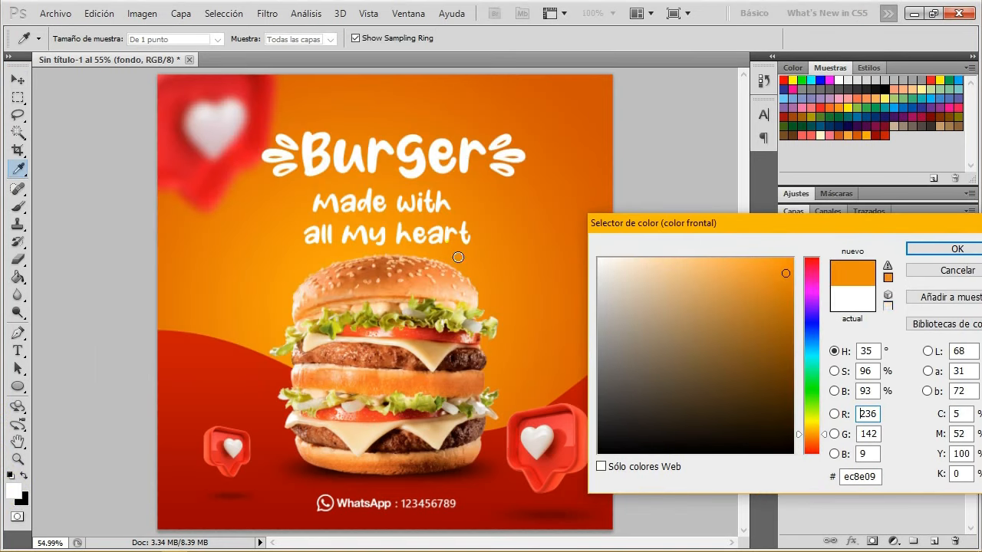
key(Tab)
key(Tab)
key(Tab)
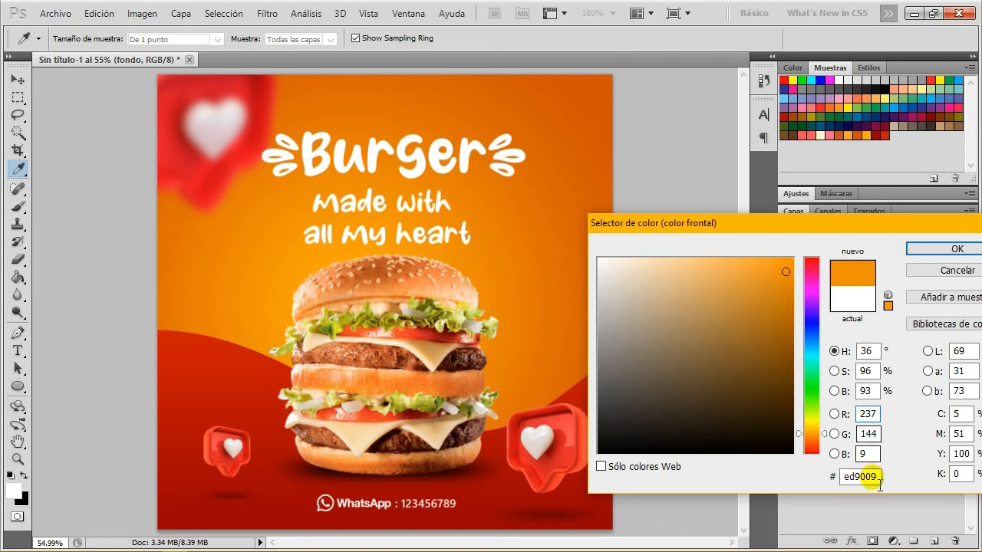
click(928, 245)
Add a new layer above the burger layer in the burger group and name it luz
click(883, 339)
click(803, 336)
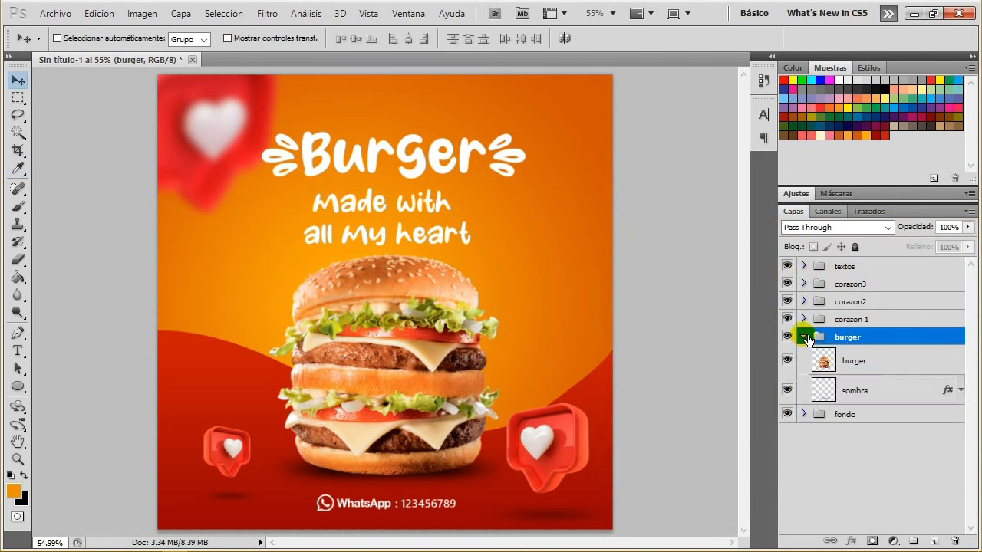
click(888, 363)
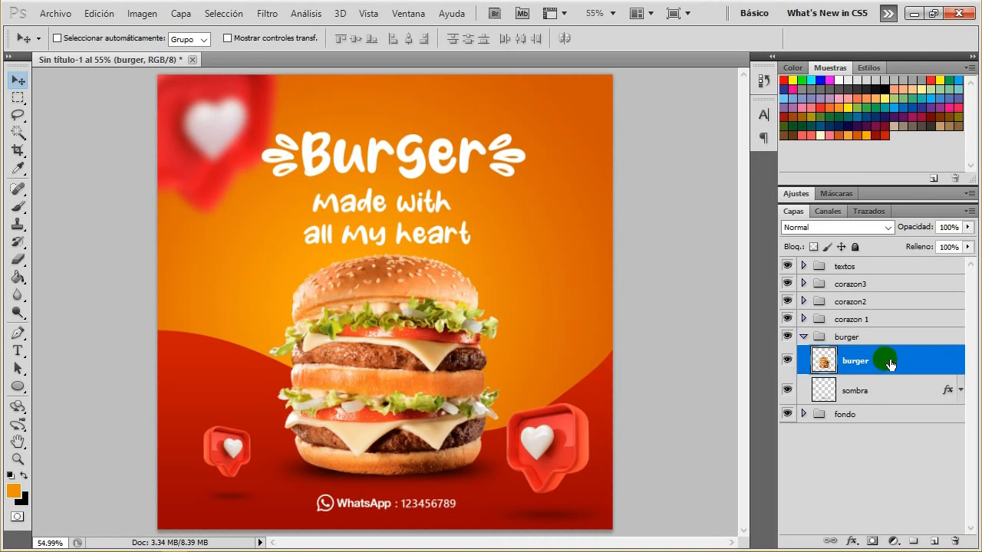
click(934, 541)
double_click(852, 368)
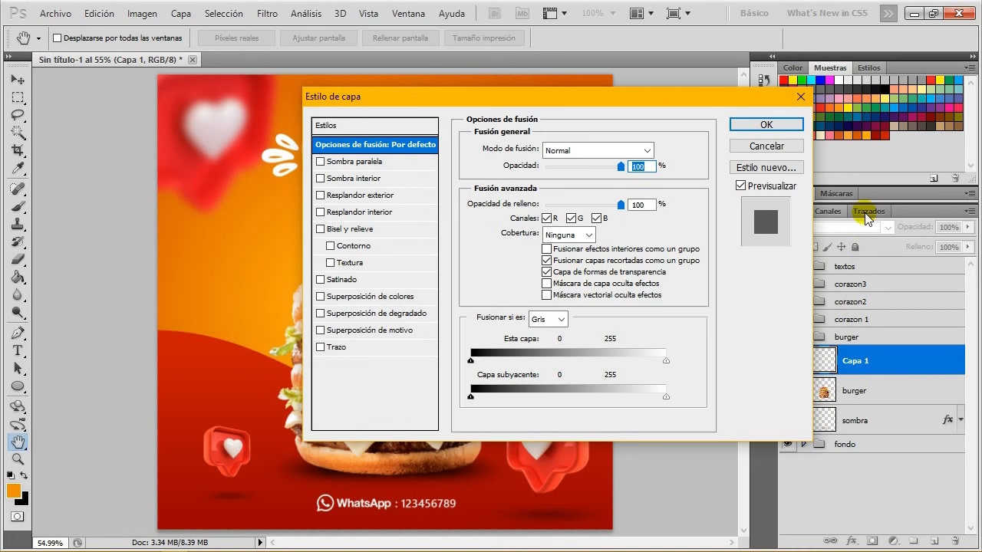
click(800, 99)
double_click(863, 360)
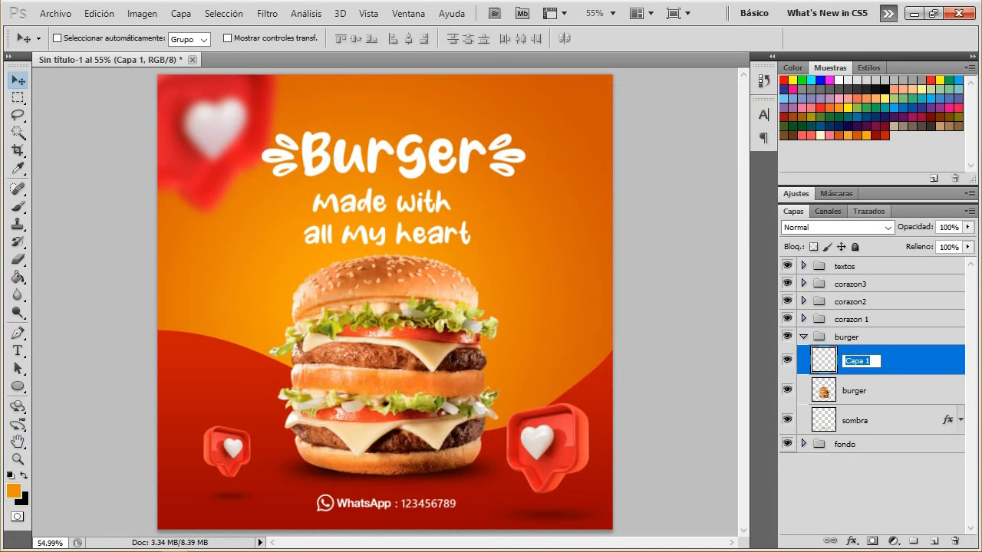
text(luz)
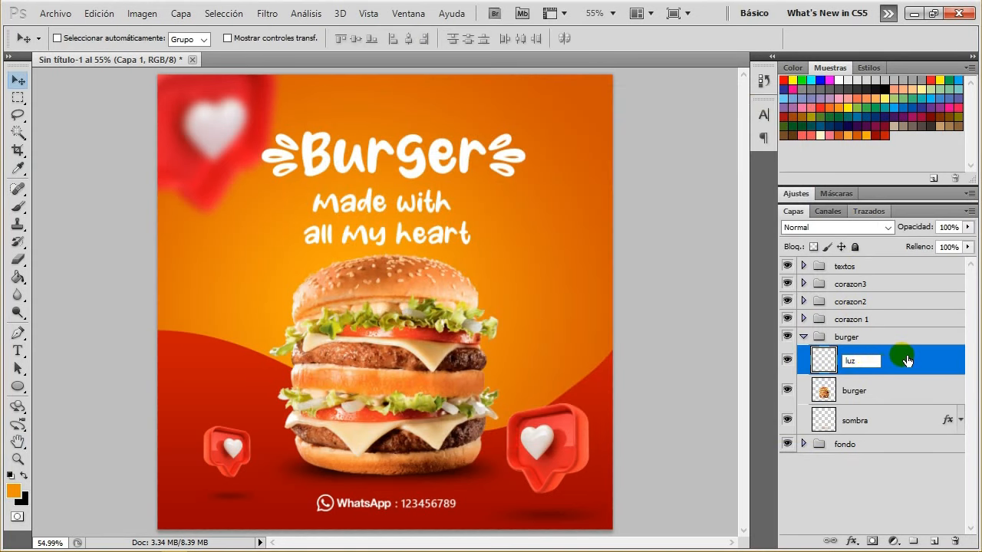
key(Return)
Set up a soft Brush of 267 px with 0% hardness and 32% opacity
click(18, 206)
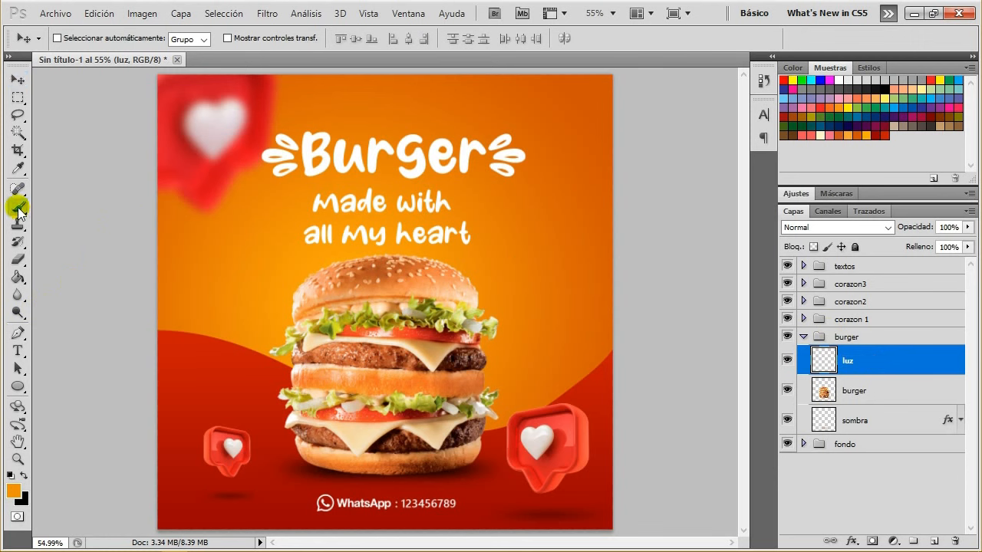
right_click(483, 256)
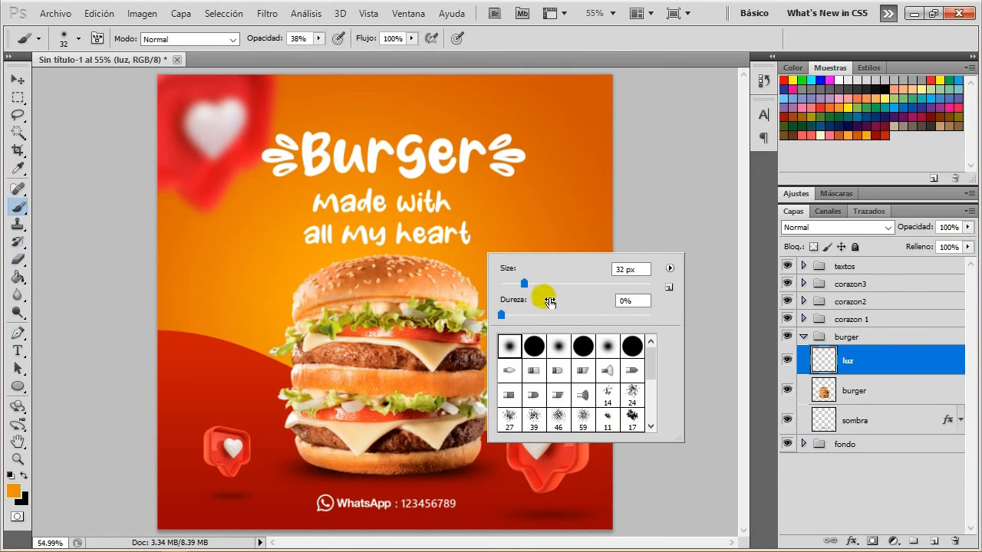
click(622, 282)
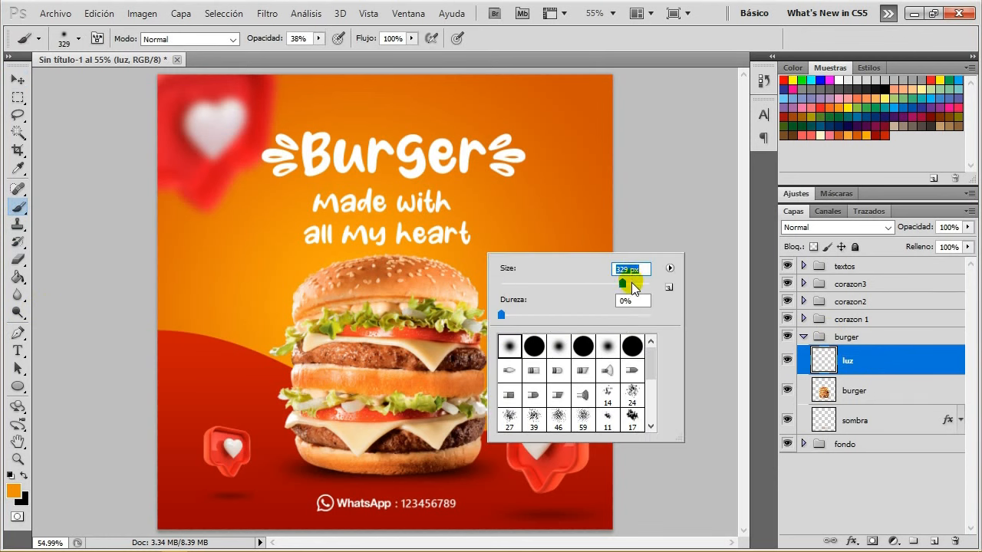
mouse_move(631, 287)
mouse_down()
mouse_move(571, 280)
mouse_move(618, 280)
mouse_up()
click(319, 39)
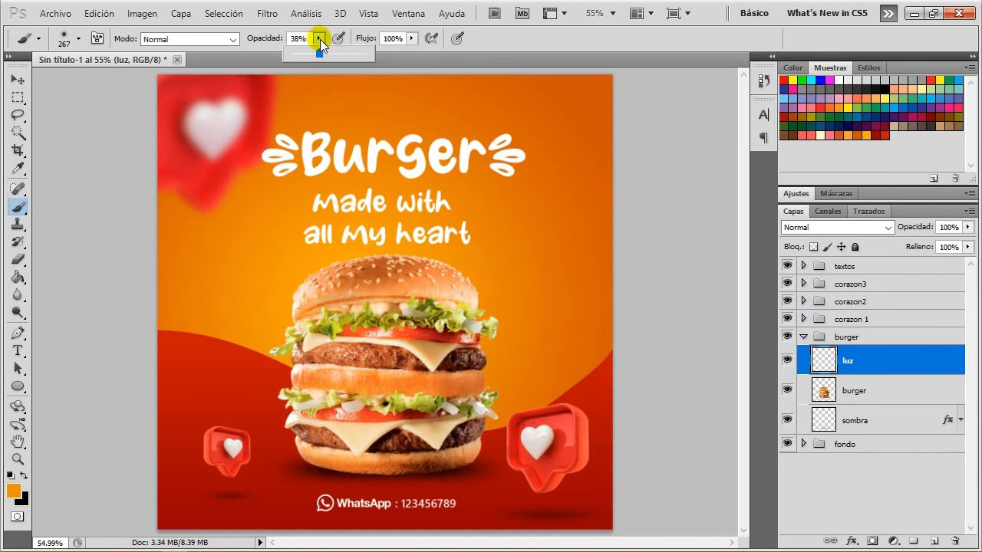
Paint soft orange light around the edges of the burger on the luz layer
click(528, 302)
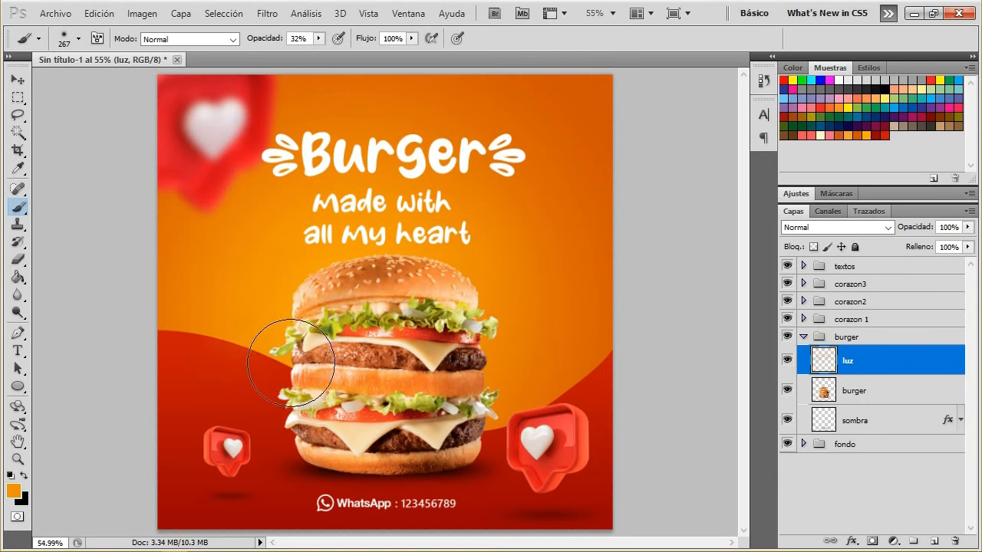
click(359, 334)
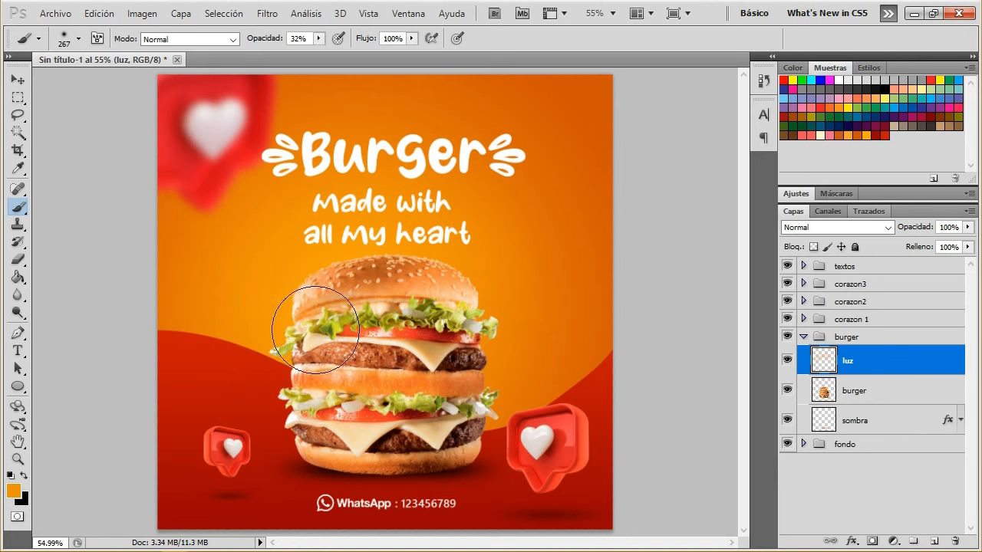
click(491, 272)
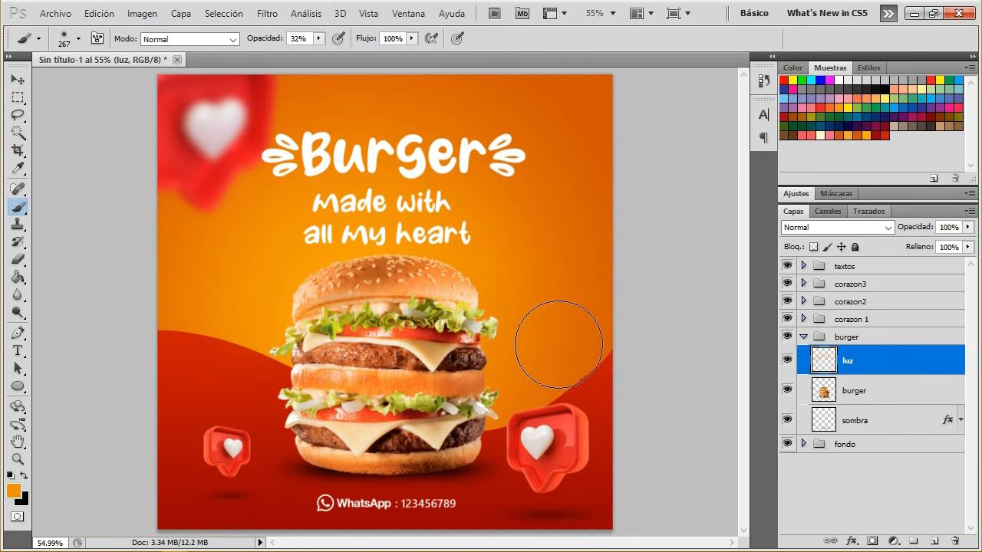
scroll(532, 279, up, 5)
click(313, 389)
Toggle the luz layer off and on to compare the burger with and without the painted light
scroll(312, 389, up, 3)
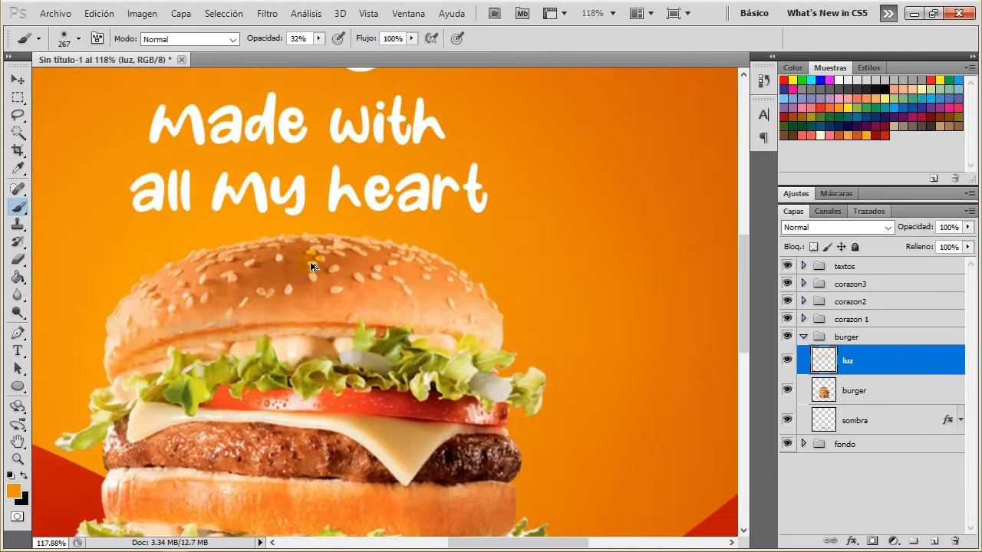
click(788, 361)
click(788, 360)
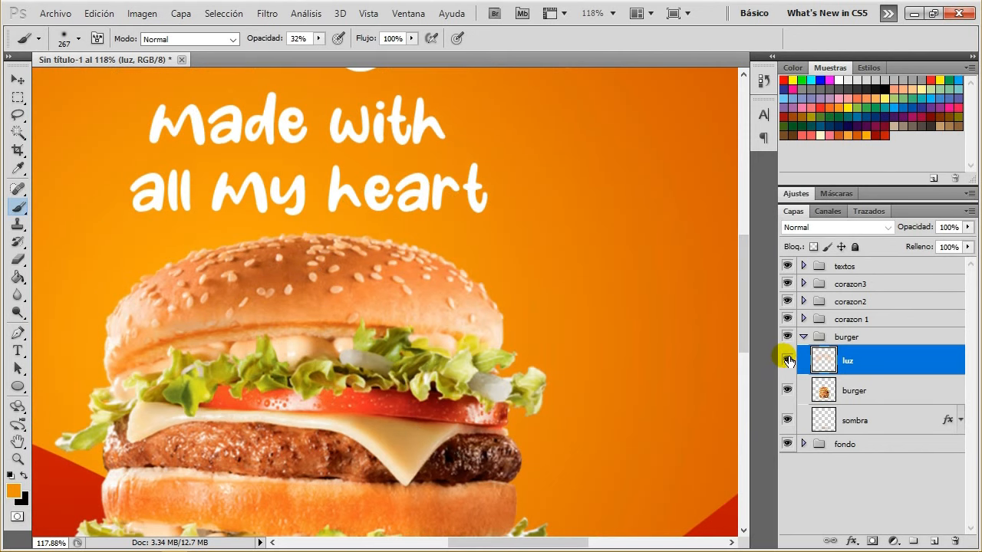
scroll(583, 291, down, 5)
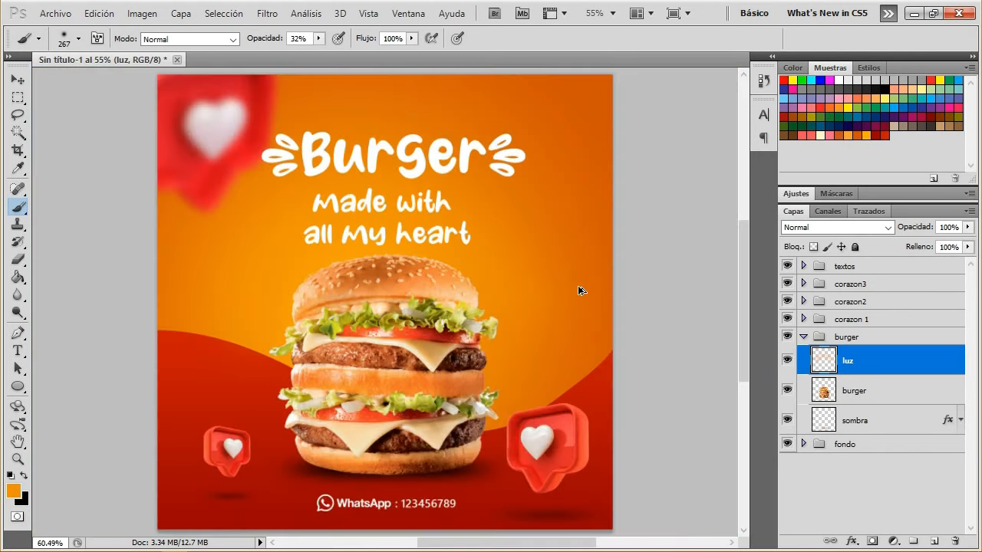
click(788, 320)
Duplicate the burger layer and hide the original
click(894, 389)
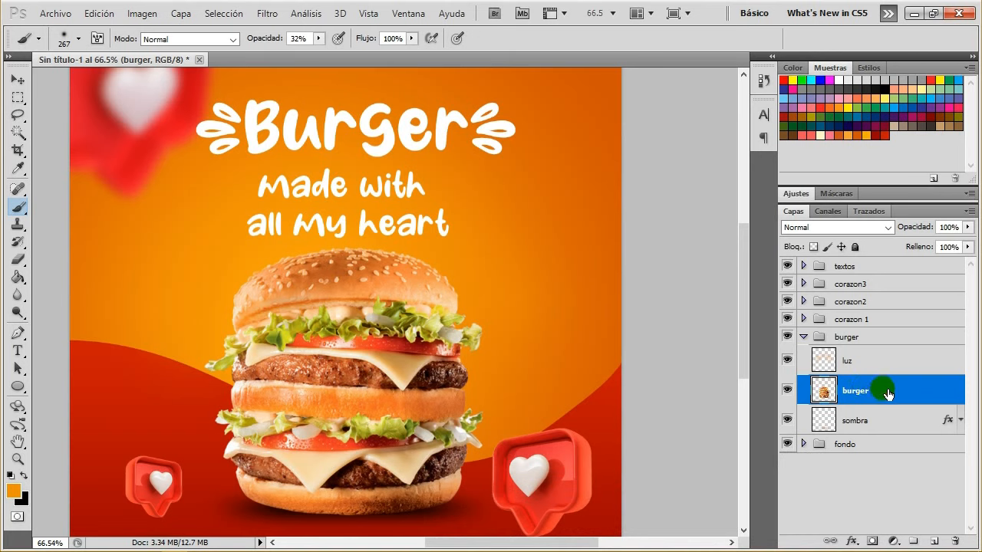
key(ctrl+j)
click(787, 420)
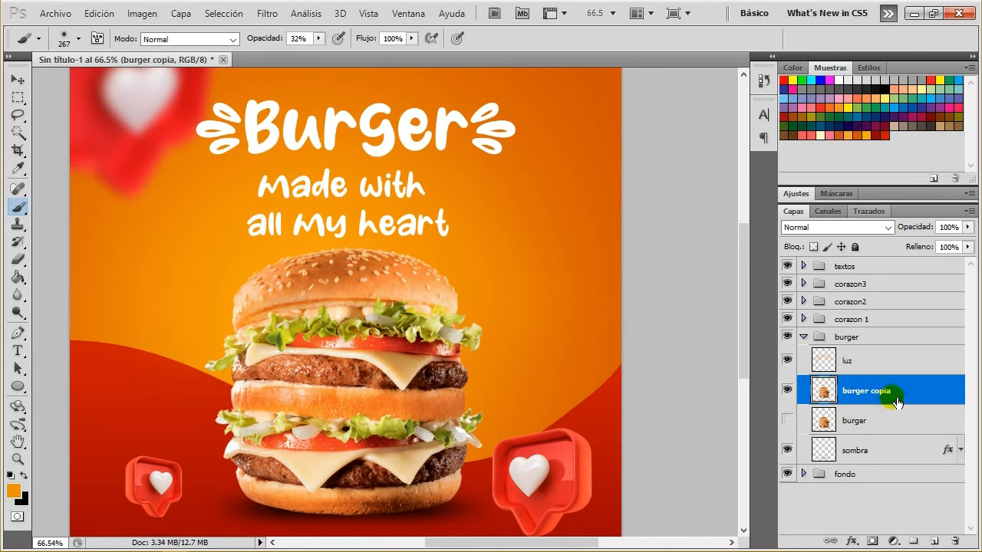
Apply Levels to the burger copia layer with input black at 6 and input white at 253
click(145, 14)
mouse_move(175, 57)
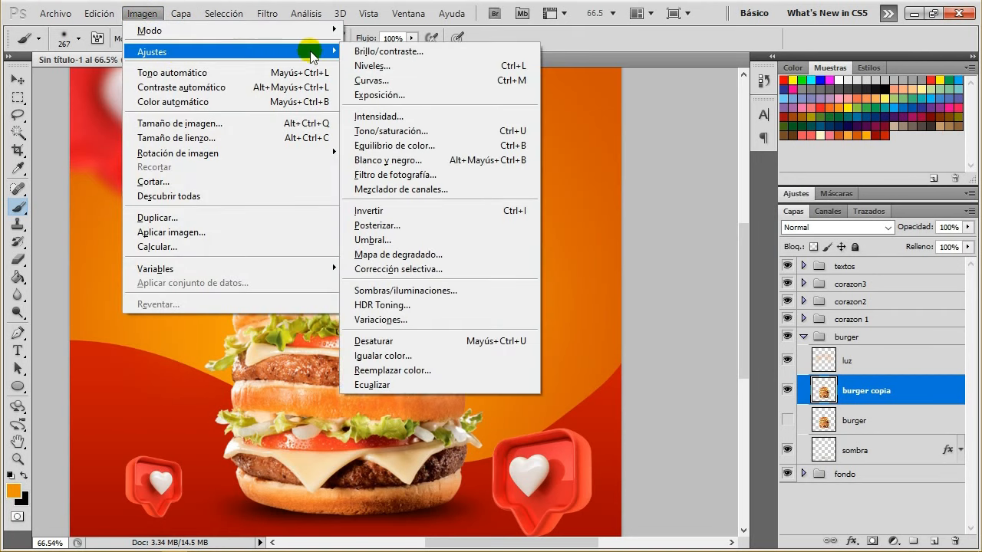
click(397, 66)
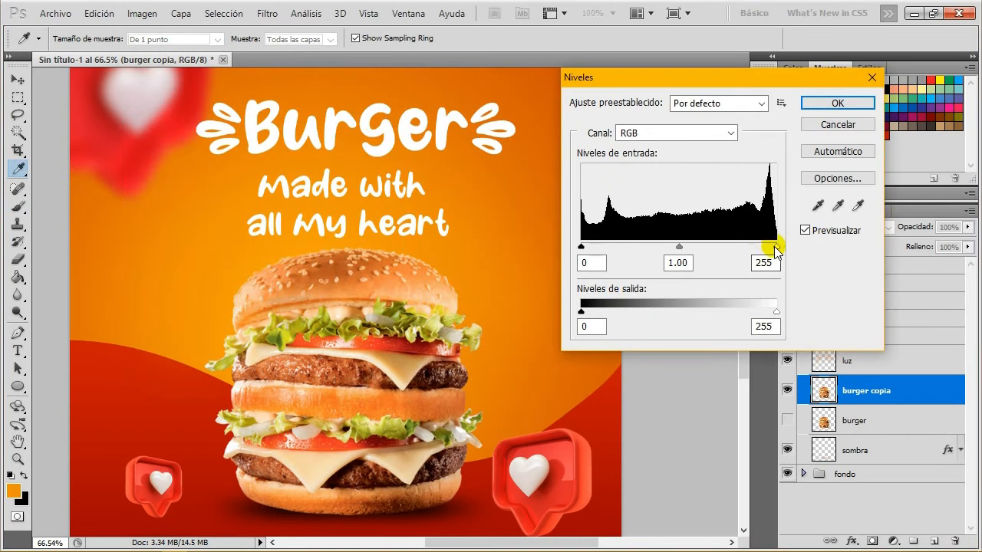
drag(777, 251, 770, 251)
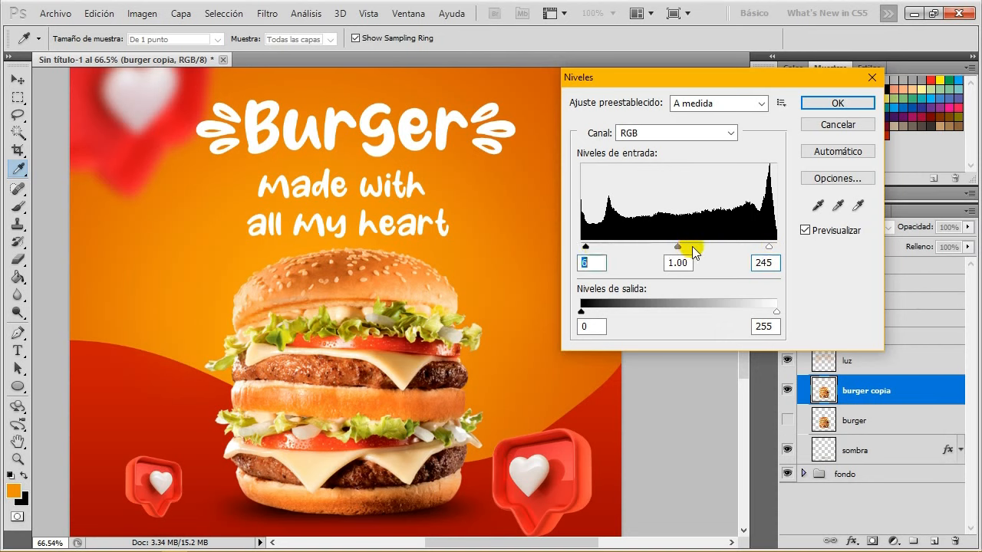
click(768, 261)
click(770, 246)
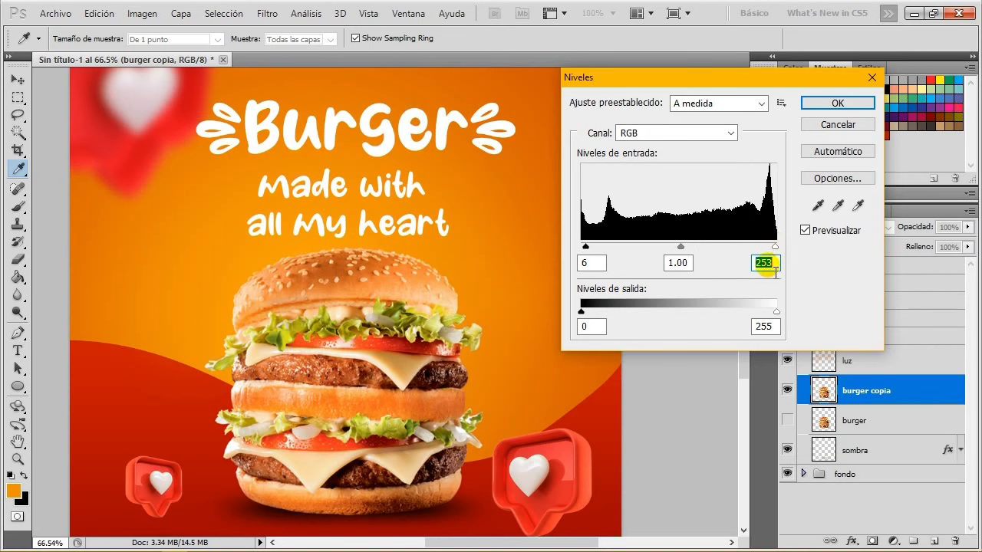
click(836, 102)
key(b)
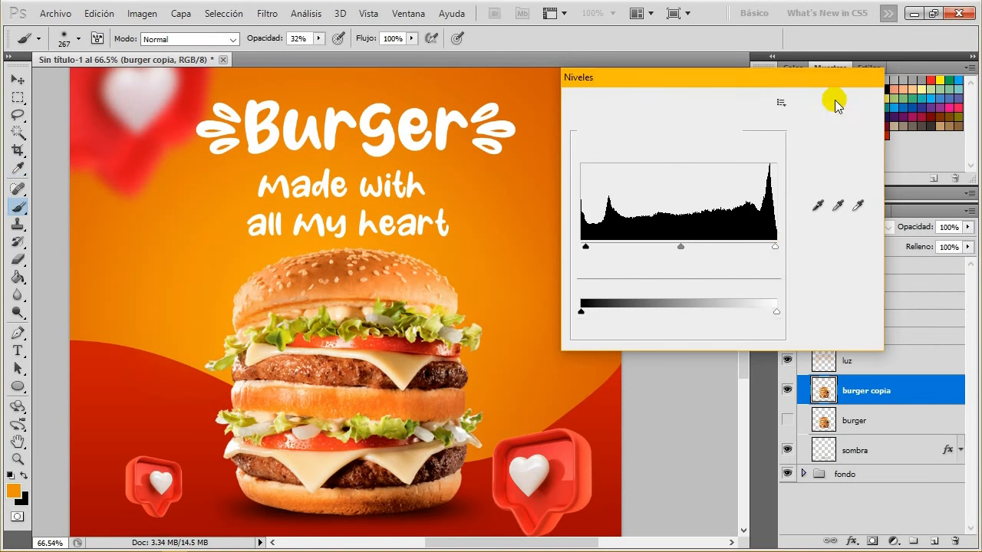
Apply Curves to the burger copia layer, lowering the midtones to output 114 at input 123
click(142, 13)
mouse_move(180, 59)
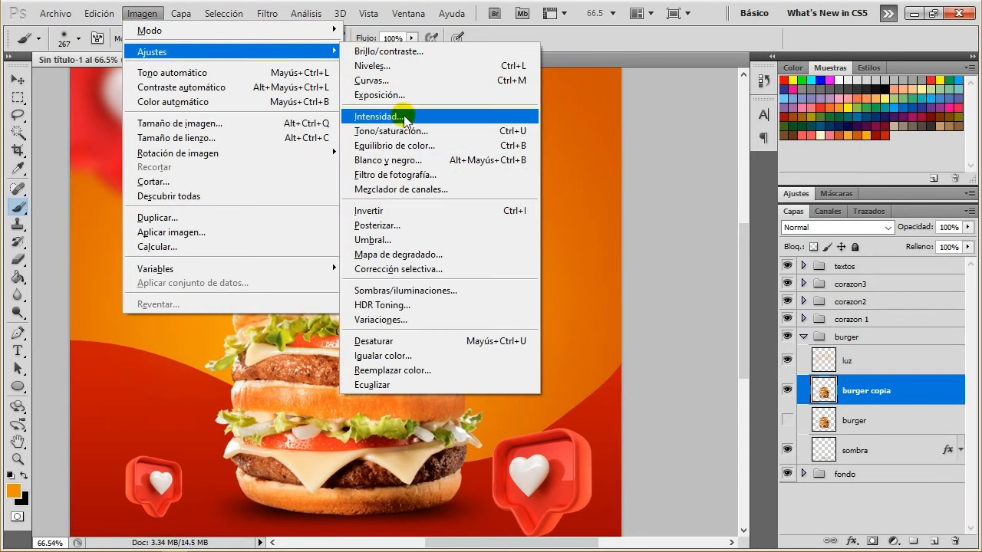
click(375, 80)
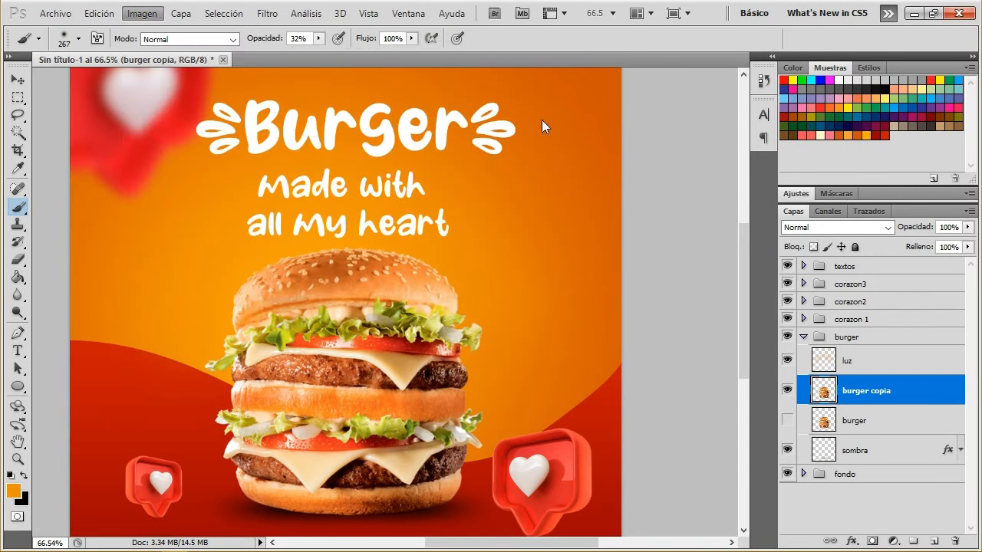
mouse_move(741, 219)
mouse_down()
mouse_move(730, 211)
mouse_move(747, 215)
mouse_up()
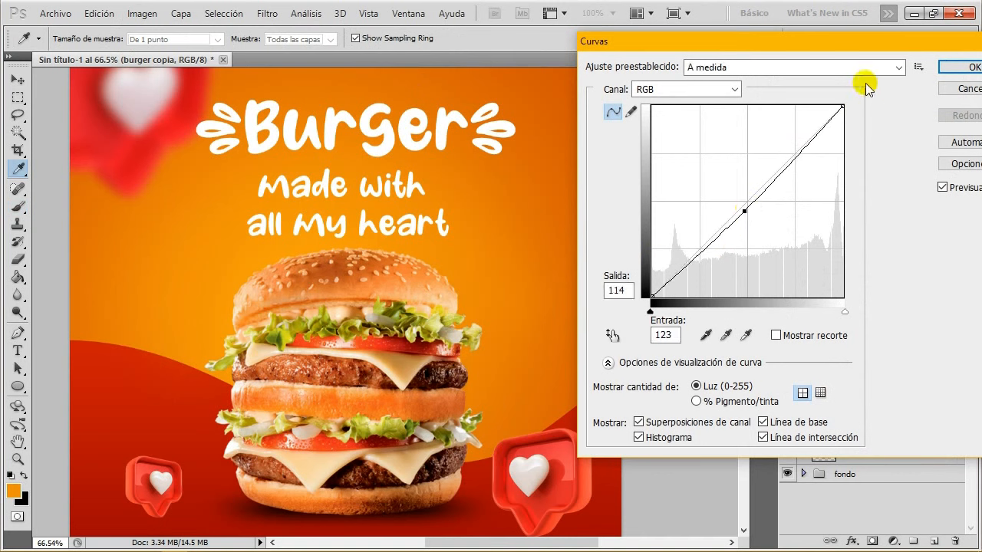
drag(859, 42, 824, 48)
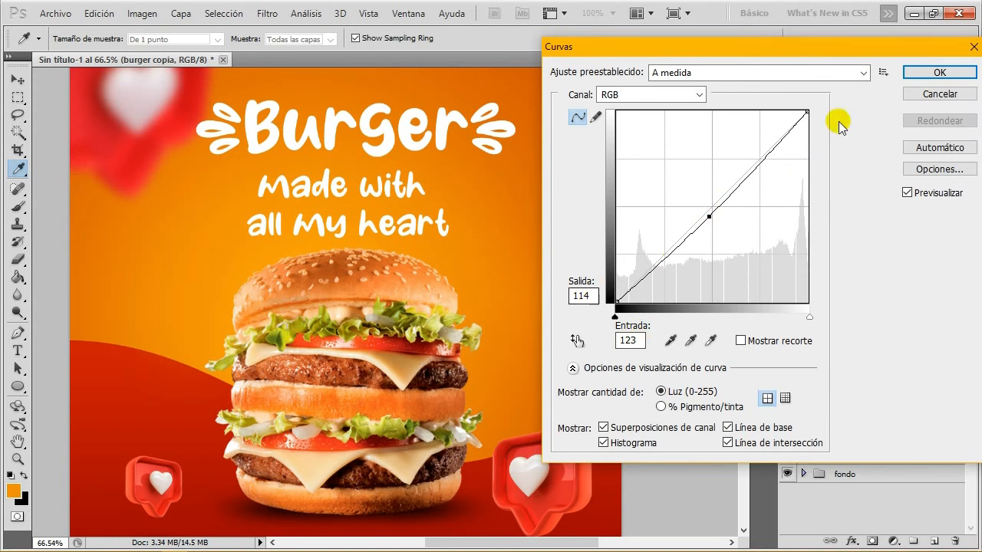
click(932, 72)
Toggle the visibility of the burger copia, burger and luz layers to compare the adjusted burger with the original
click(788, 389)
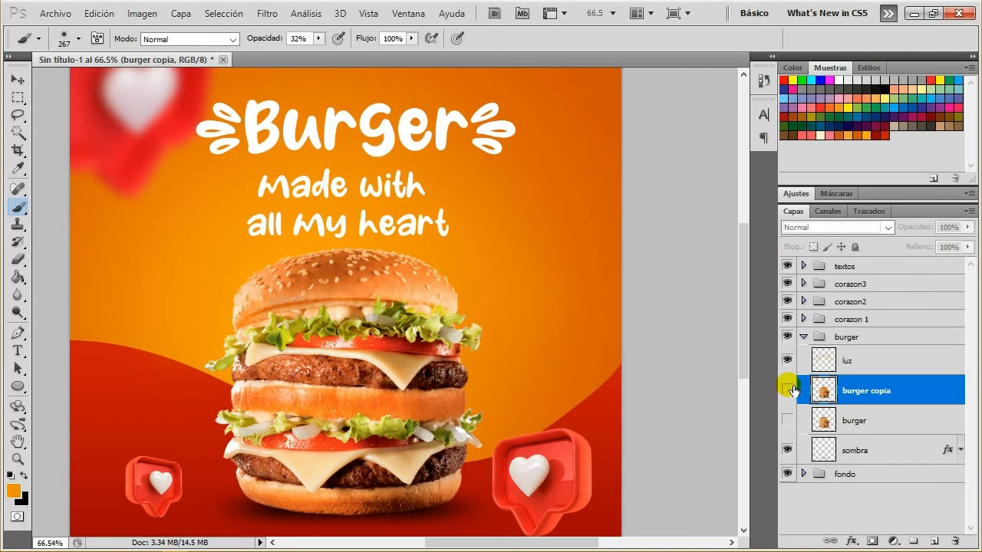
click(788, 390)
click(791, 422)
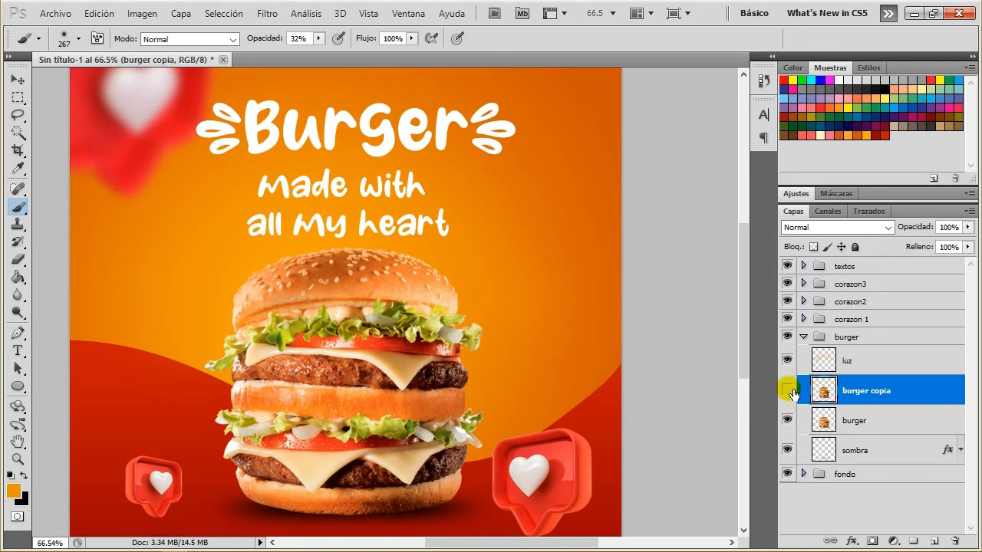
click(789, 390)
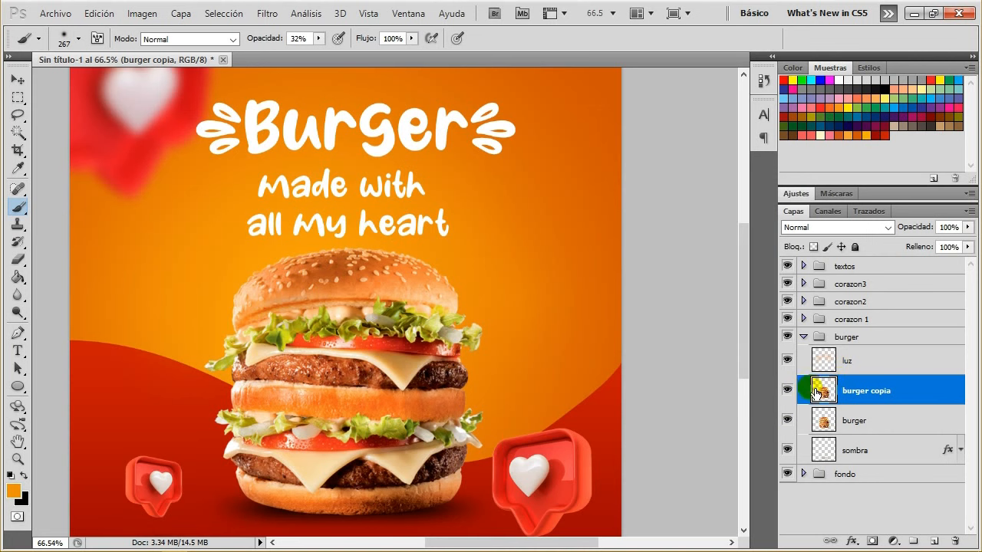
click(788, 360)
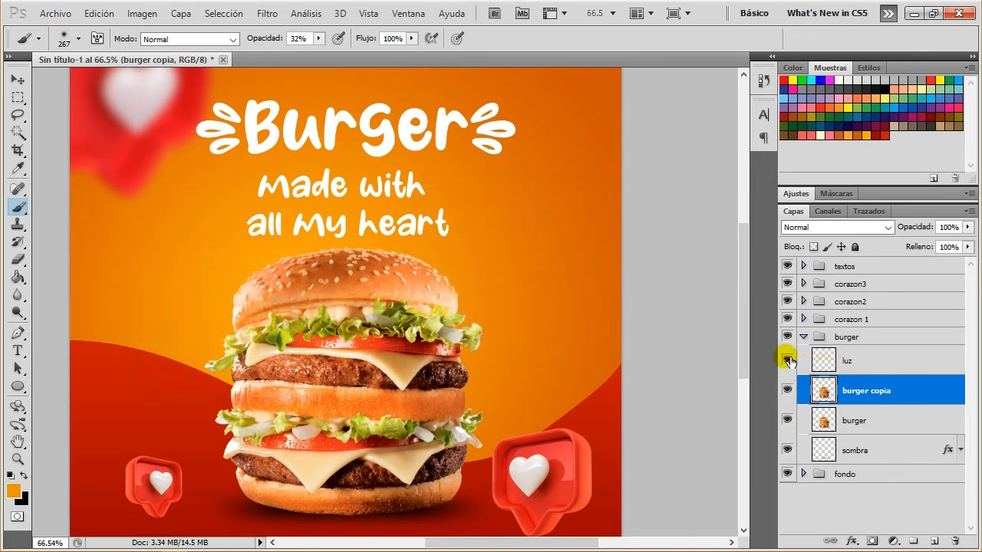
Set the luz layer's blending mode to Trama and toggle the layer to check the effect
click(865, 358)
click(878, 227)
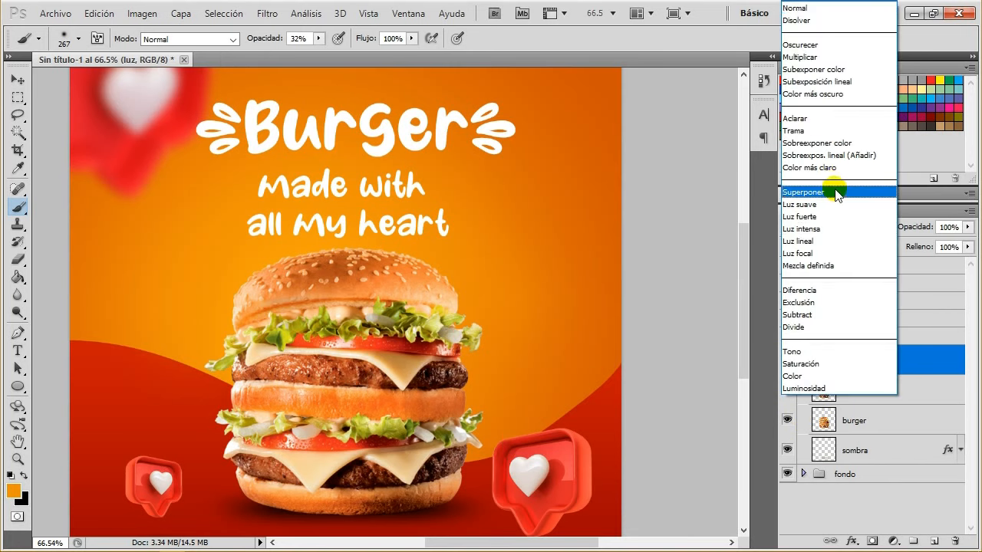
click(811, 130)
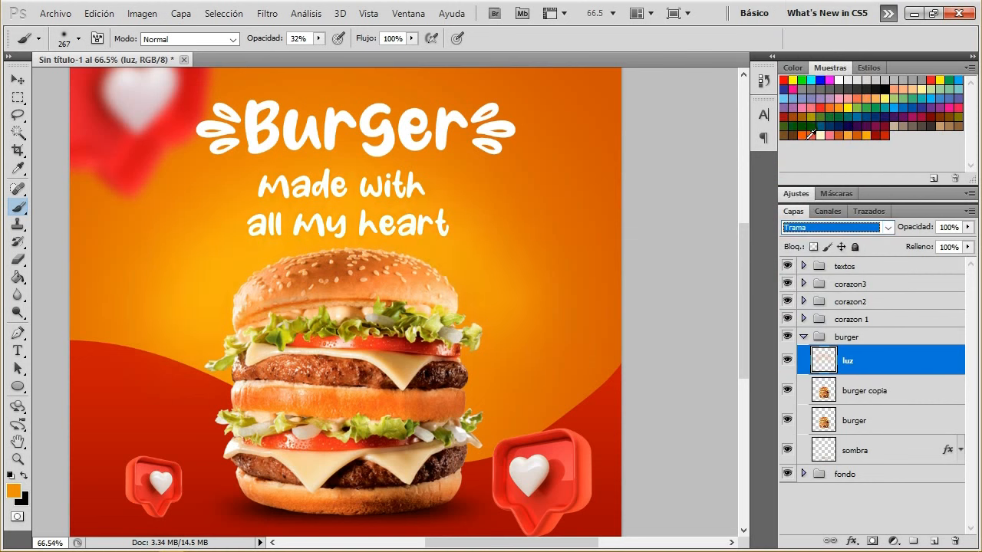
click(789, 361)
click(788, 361)
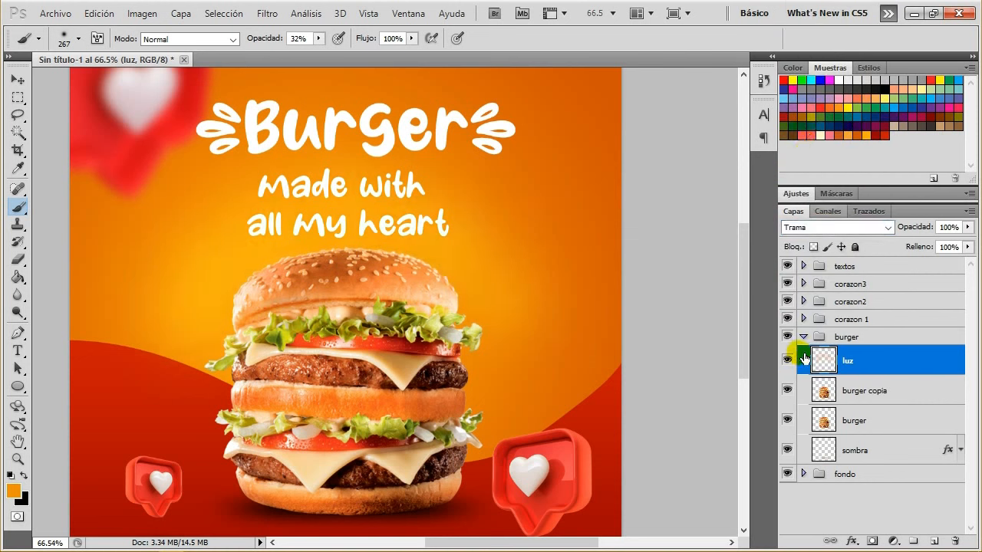
Reduce the luz layer's opacity to 61% and compare the burger with and without it
click(968, 227)
drag(964, 242, 871, 250)
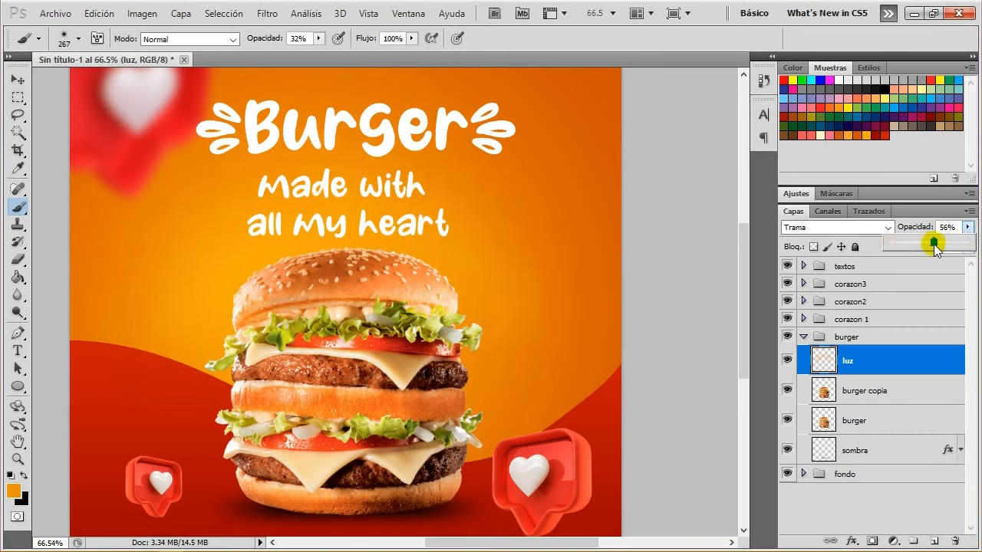
click(966, 227)
click(947, 227)
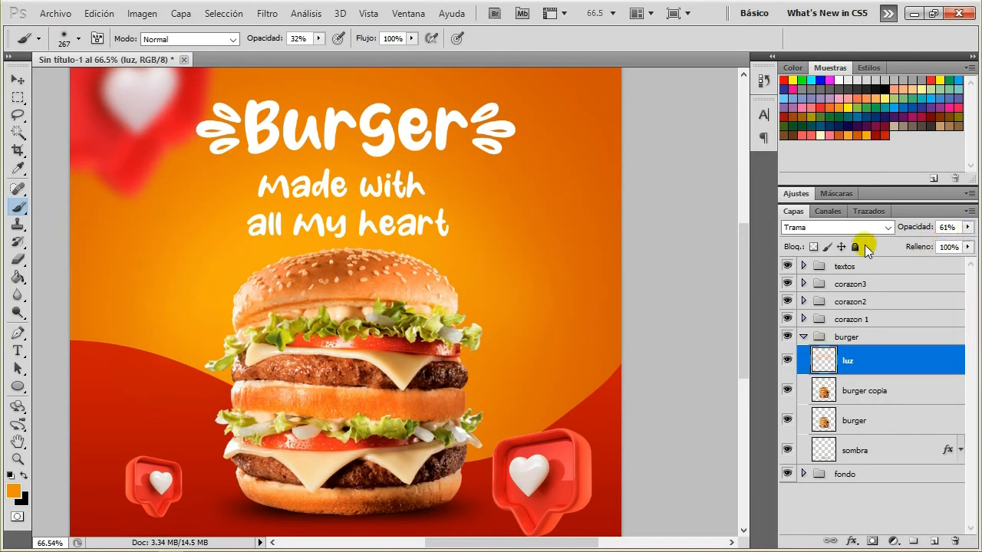
click(788, 360)
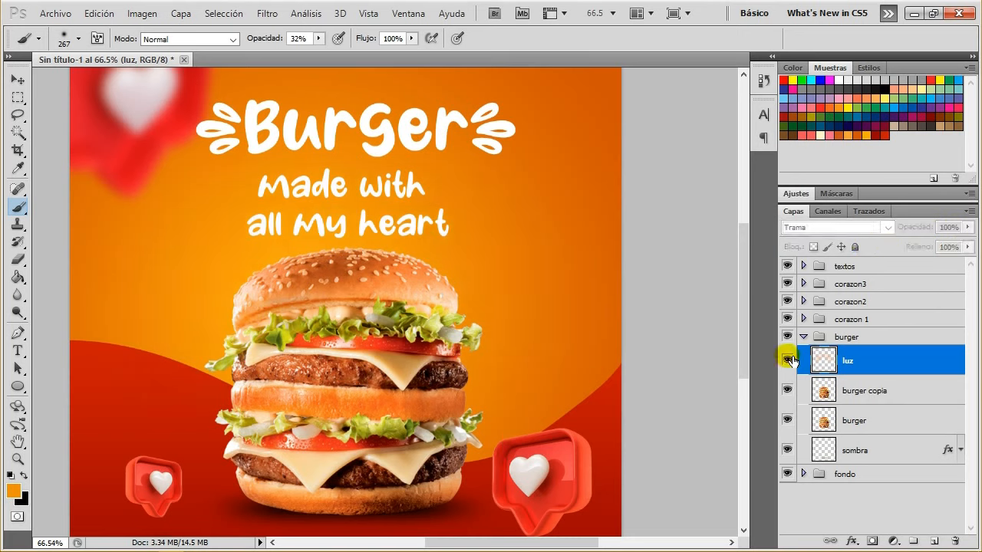
click(788, 360)
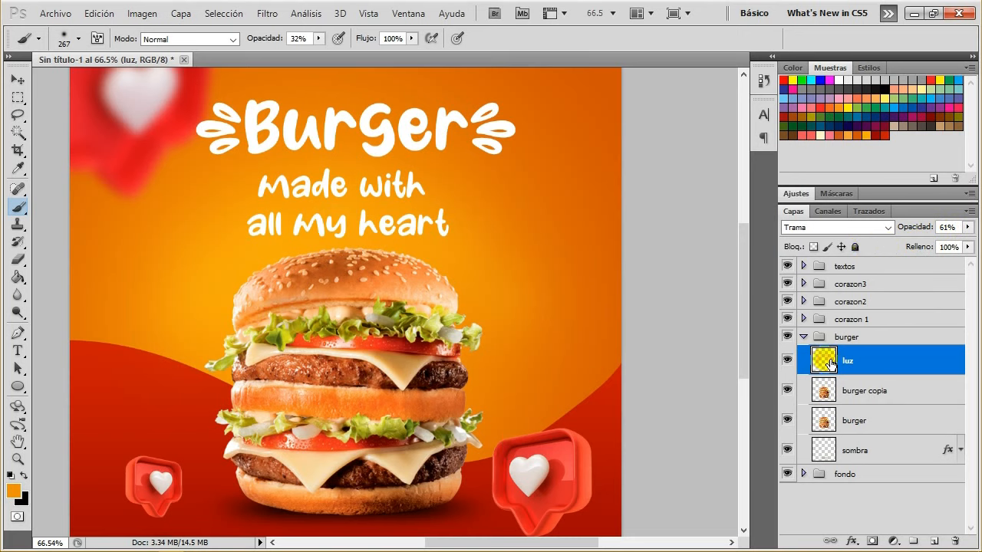
Hide the original burger layer and collapse the burger group
click(787, 420)
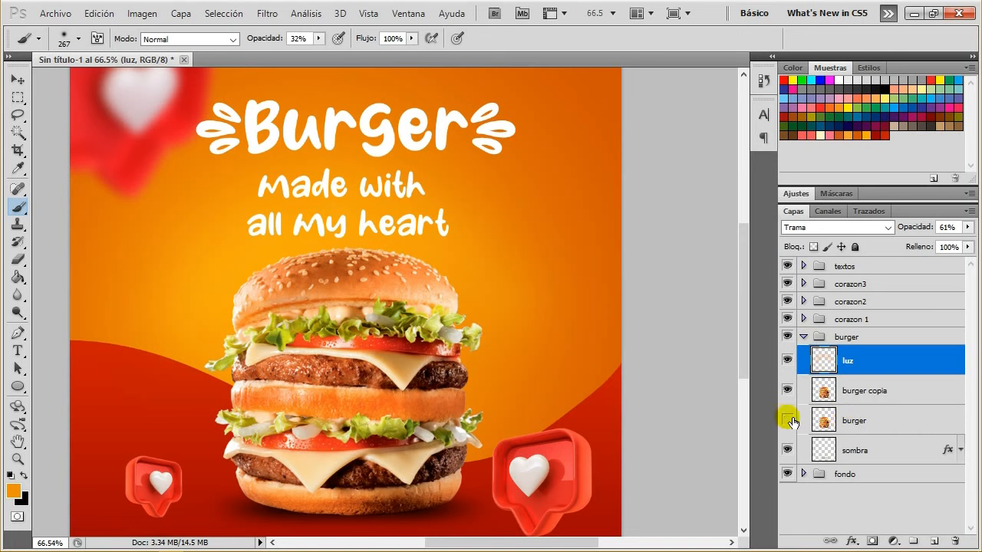
click(861, 396)
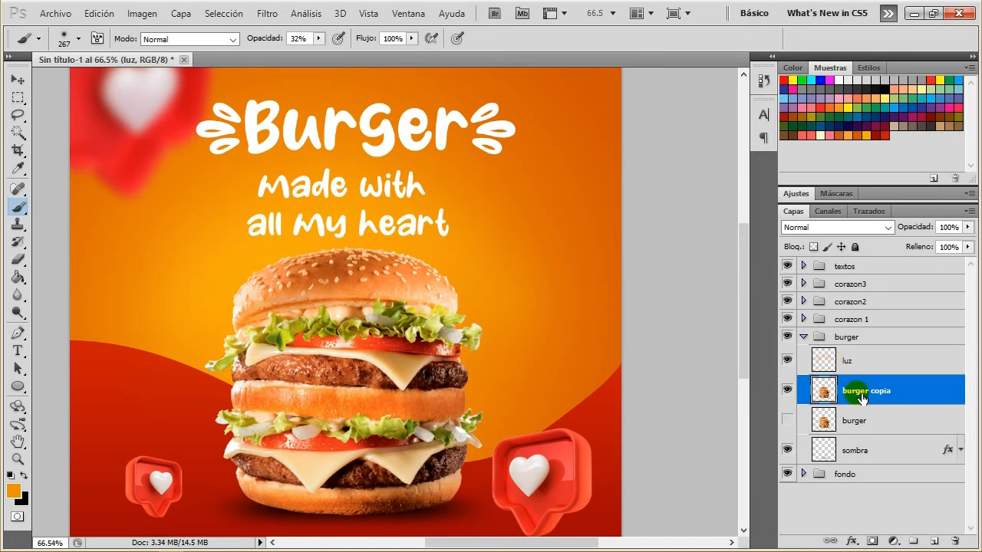
click(803, 337)
Review the whole advertisement at actual pixels with the panels hidden, and at full-canvas size
scroll(485, 278, down, 1)
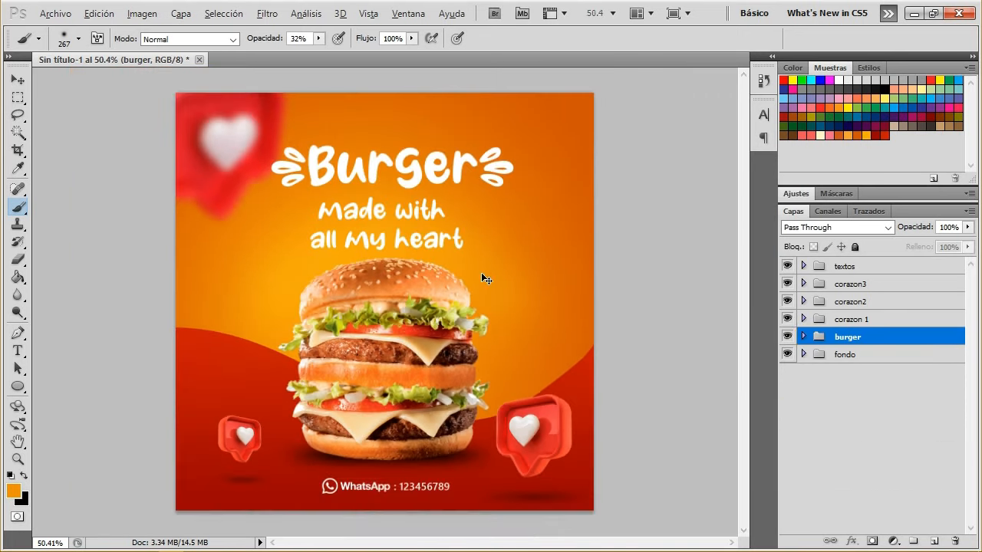
click(17, 458)
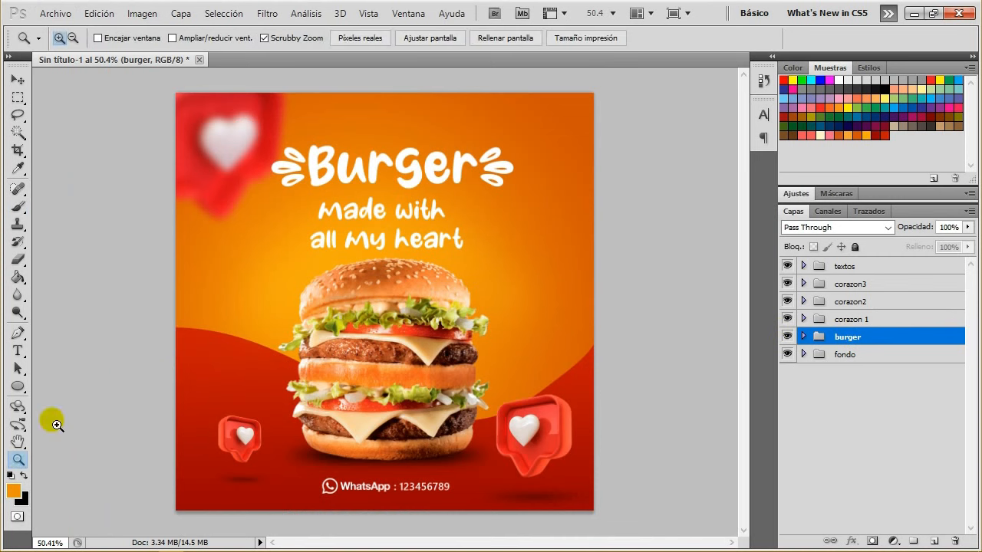
click(361, 39)
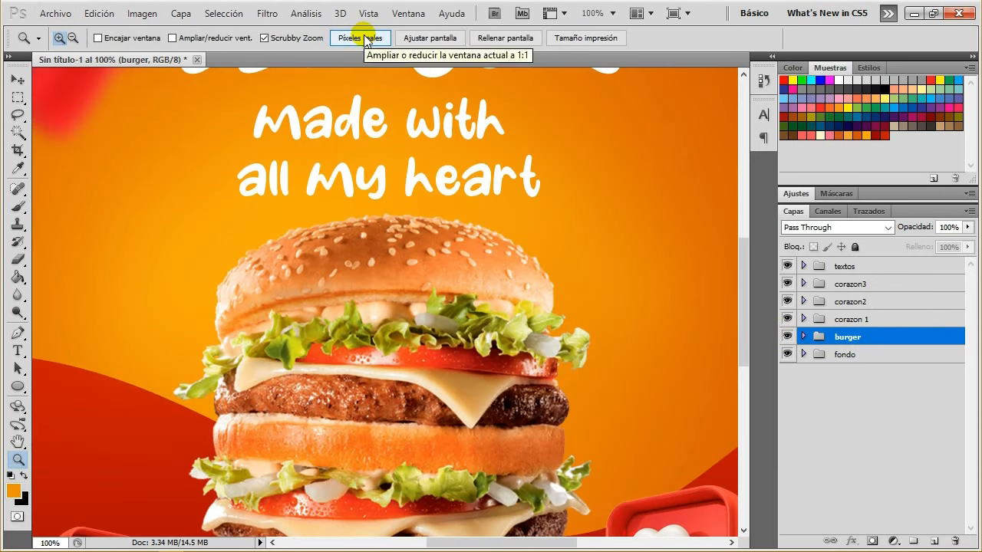
key(Tab)
scroll(613, 182, down, 5)
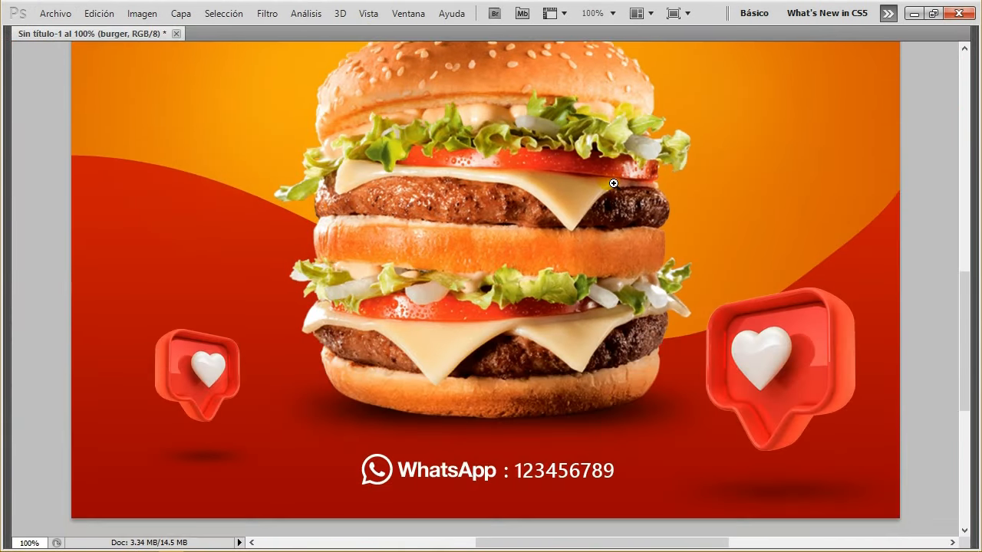
scroll(614, 184, up, 5)
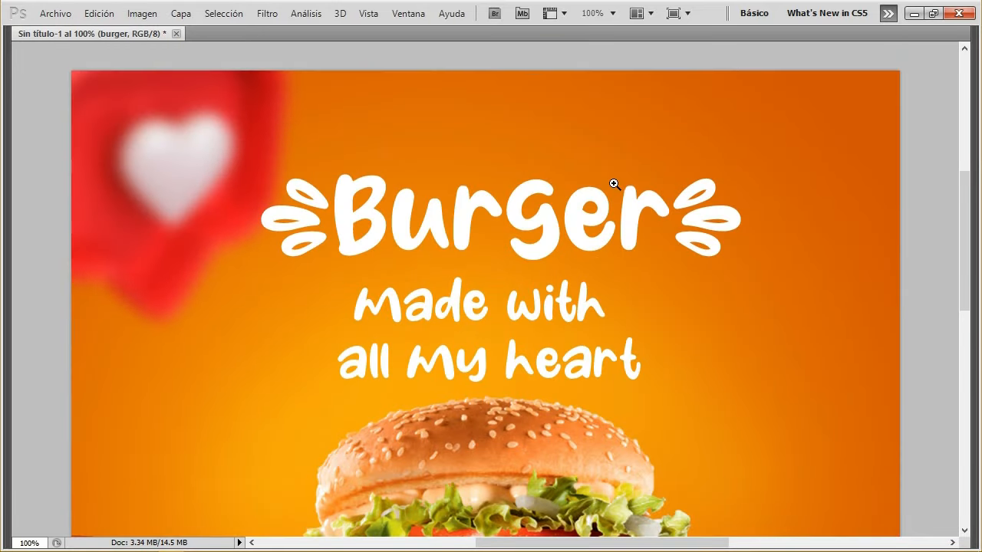
scroll(612, 184, down, 7)
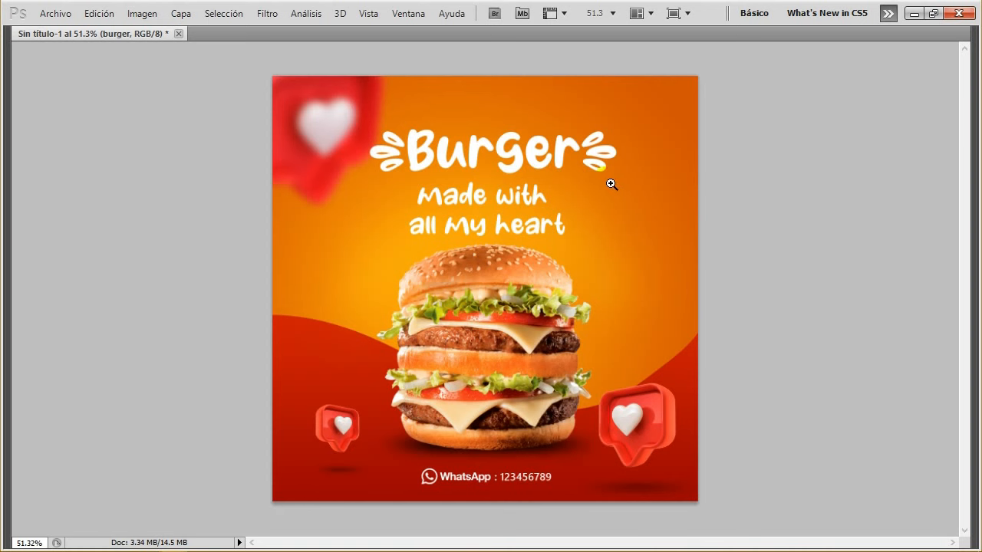
key(z)
key(Tab)
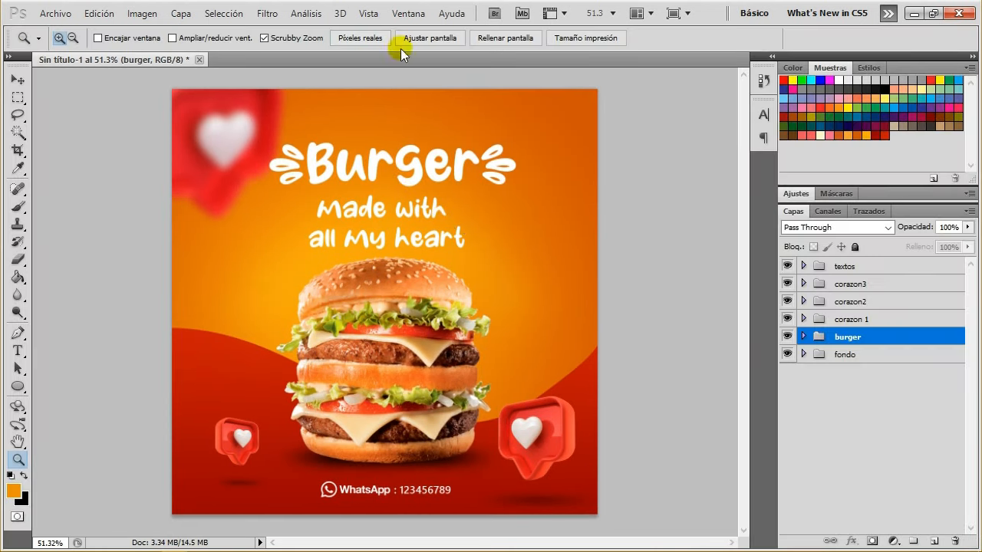
click(434, 37)
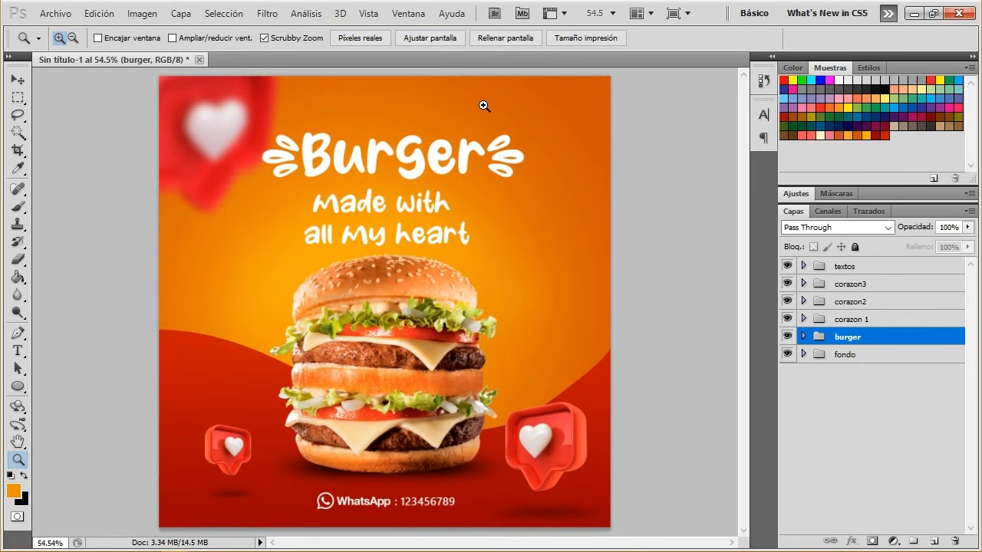
Move the textos group slightly upward and select the burger group
click(895, 268)
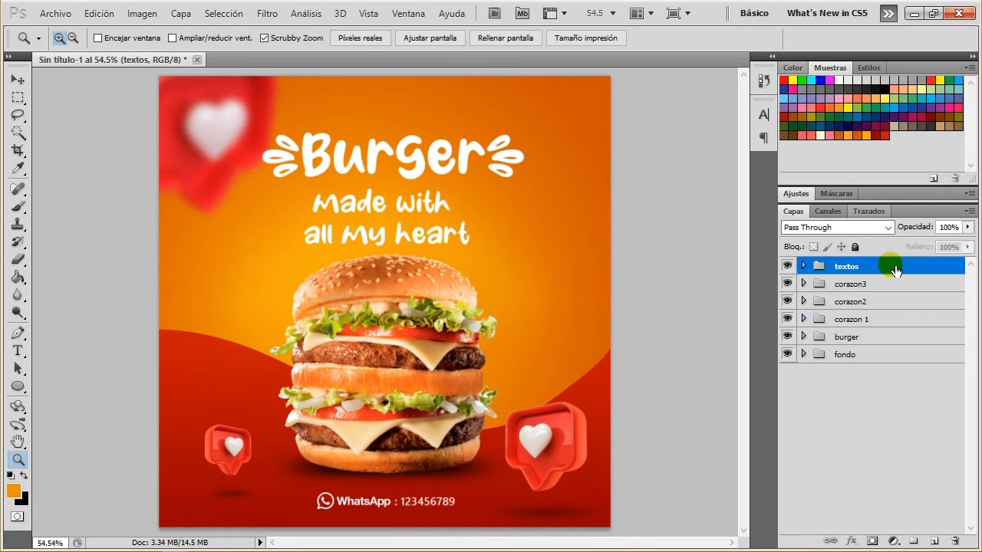
key(v)
click(875, 336)
Save a copy of the design as BURGER.png in PNG format in the todo photoshop folder
click(55, 14)
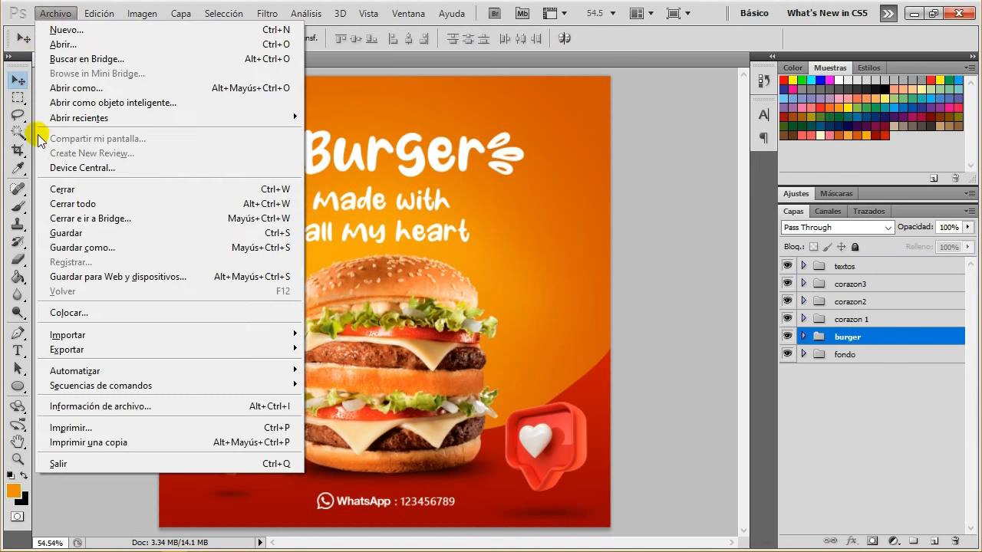
click(83, 247)
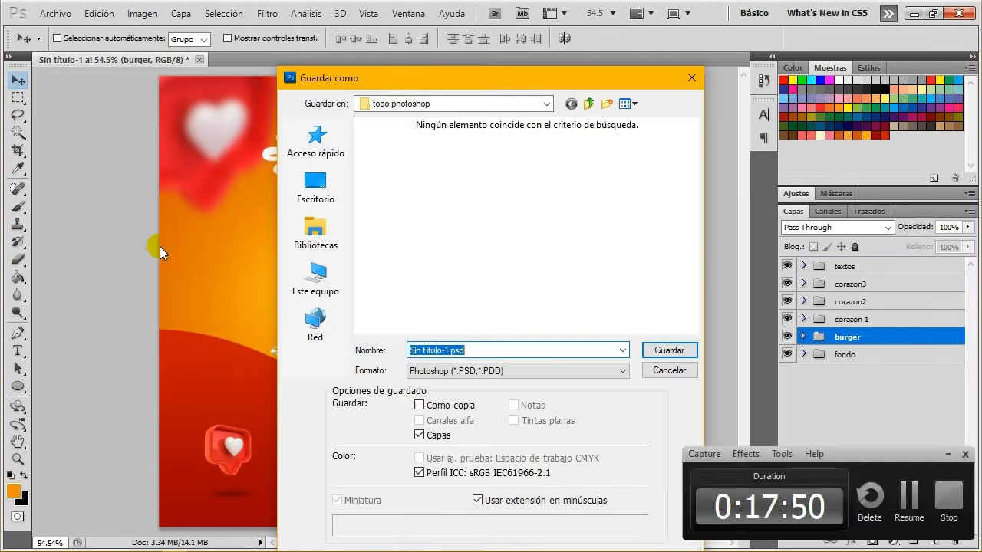
text(BURGER)
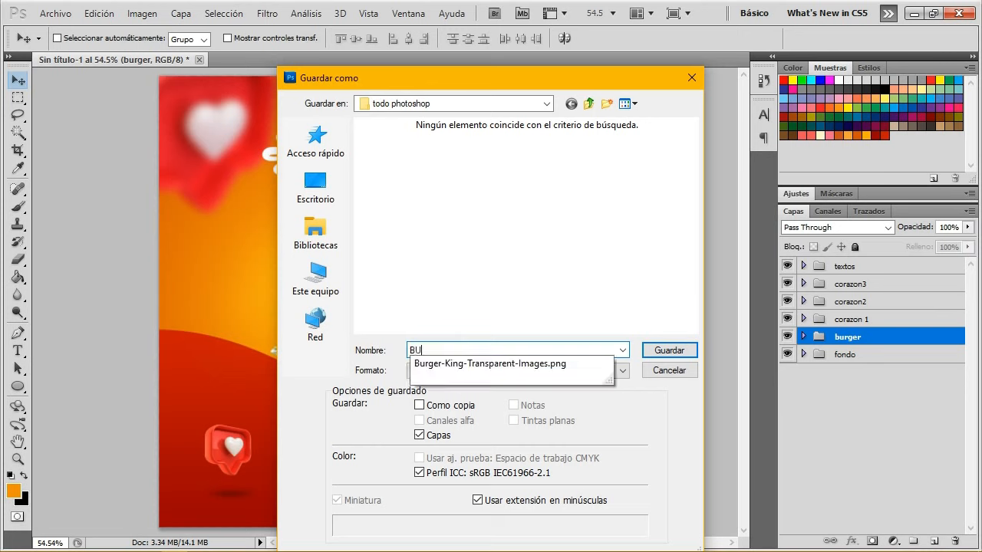
click(618, 393)
click(546, 370)
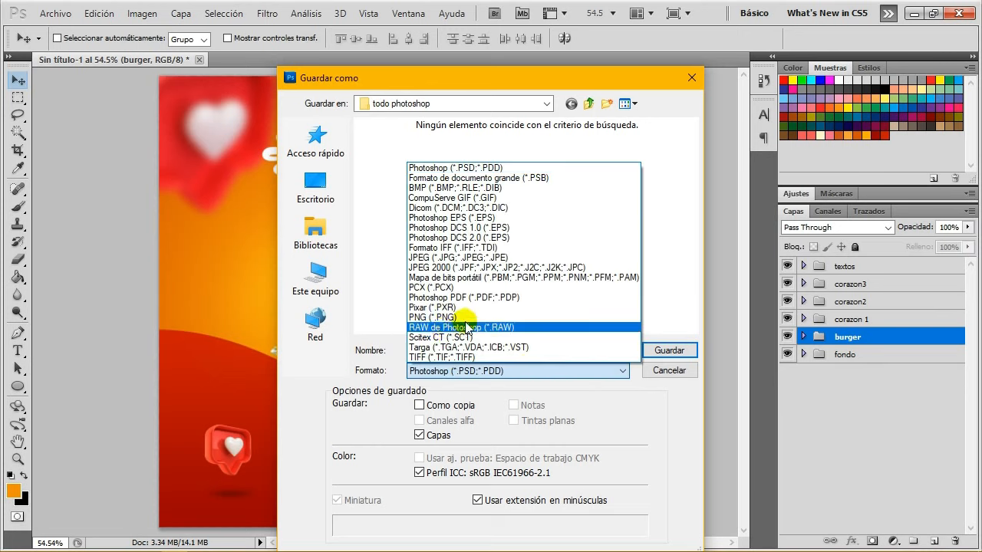
click(438, 317)
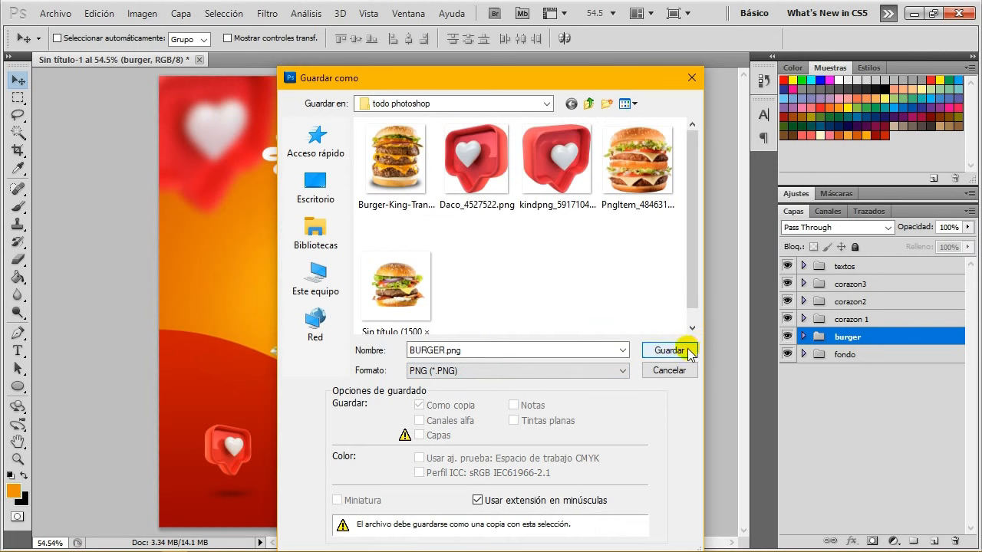
click(685, 349)
click(454, 205)
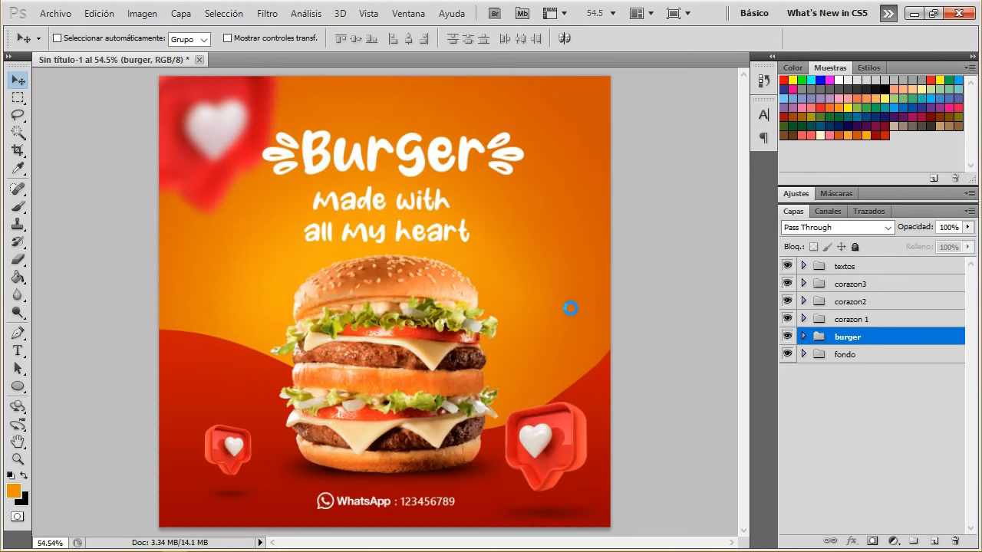